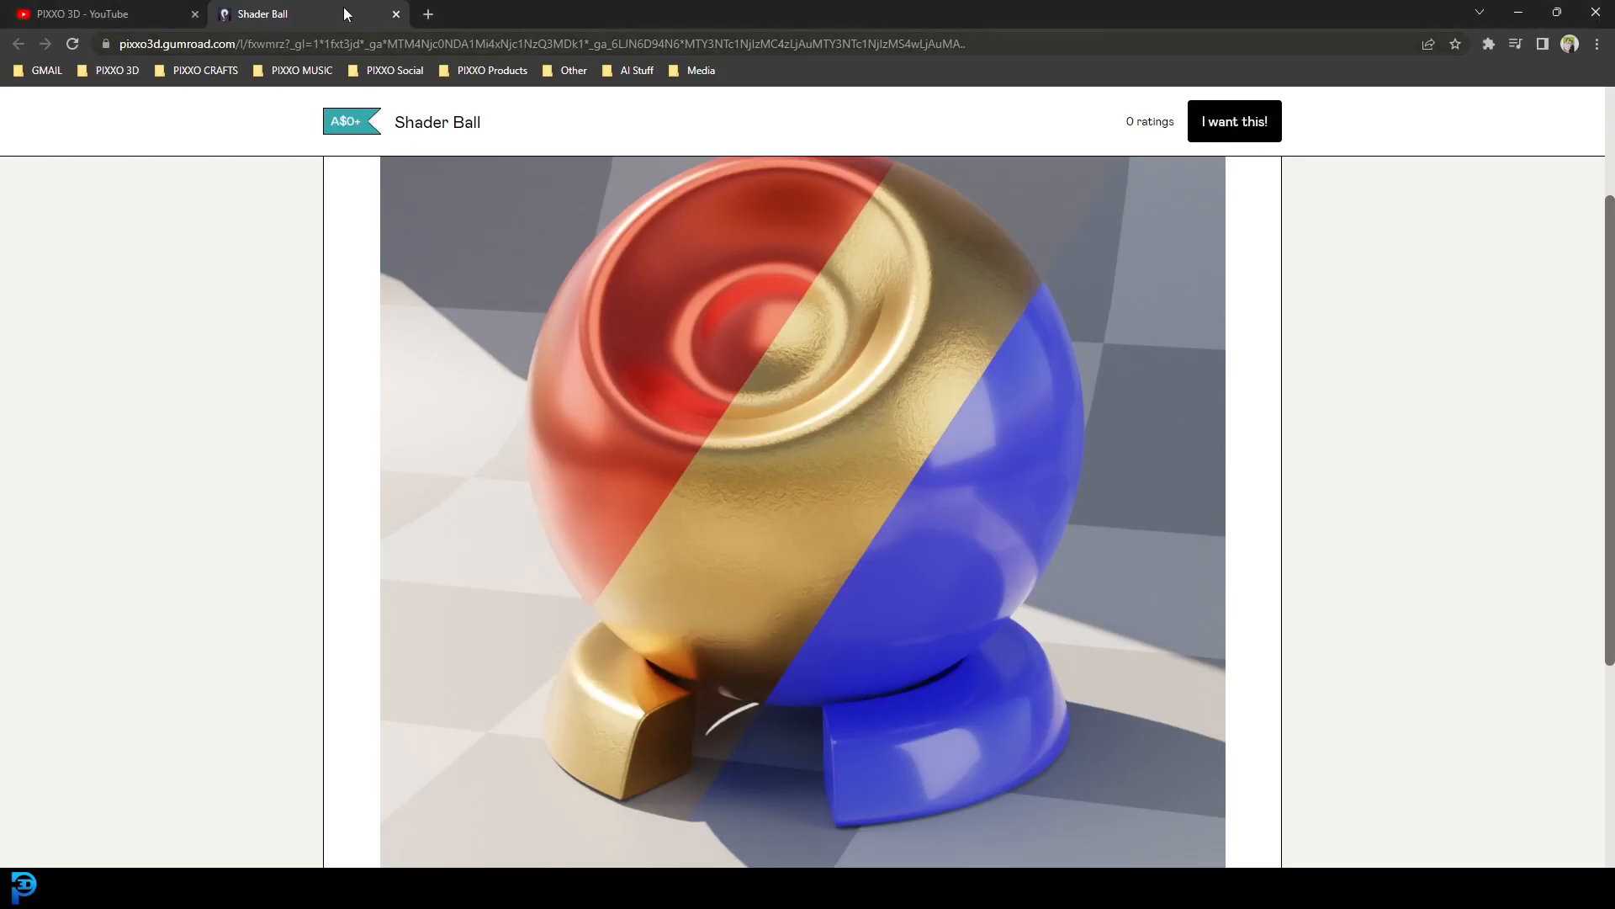
Look over the Shader Ball product page on Gumroad, including its preview image, price field and description
scroll(927, 313, "up", 2)
scroll(756, 515, "down", 3)
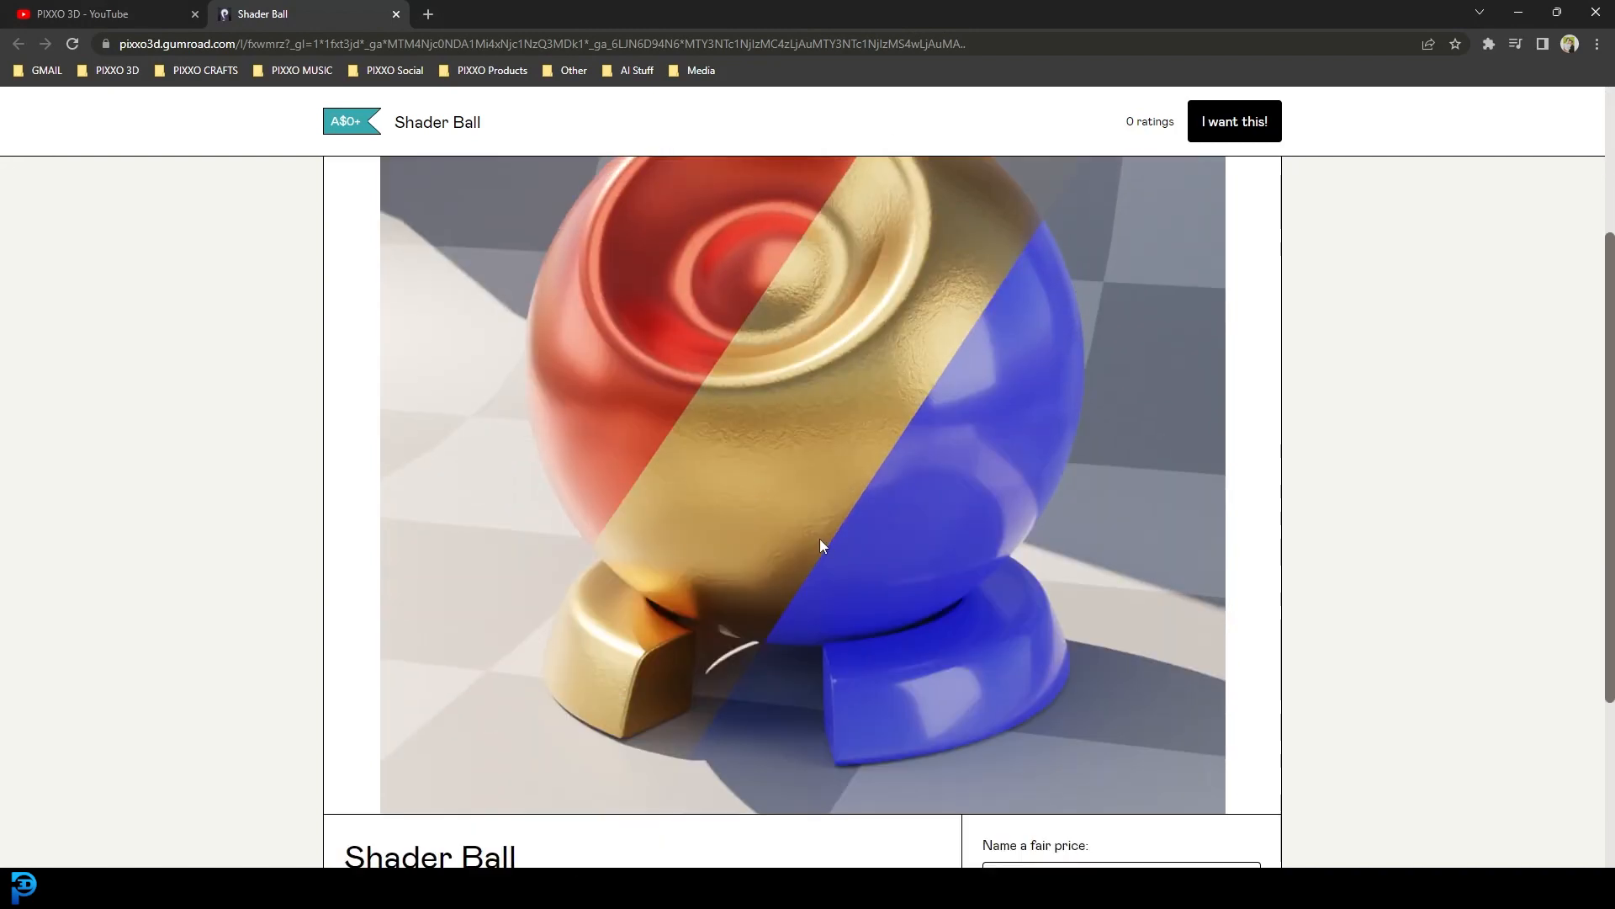
scroll(691, 379, "down", 3)
left_click(1073, 622)
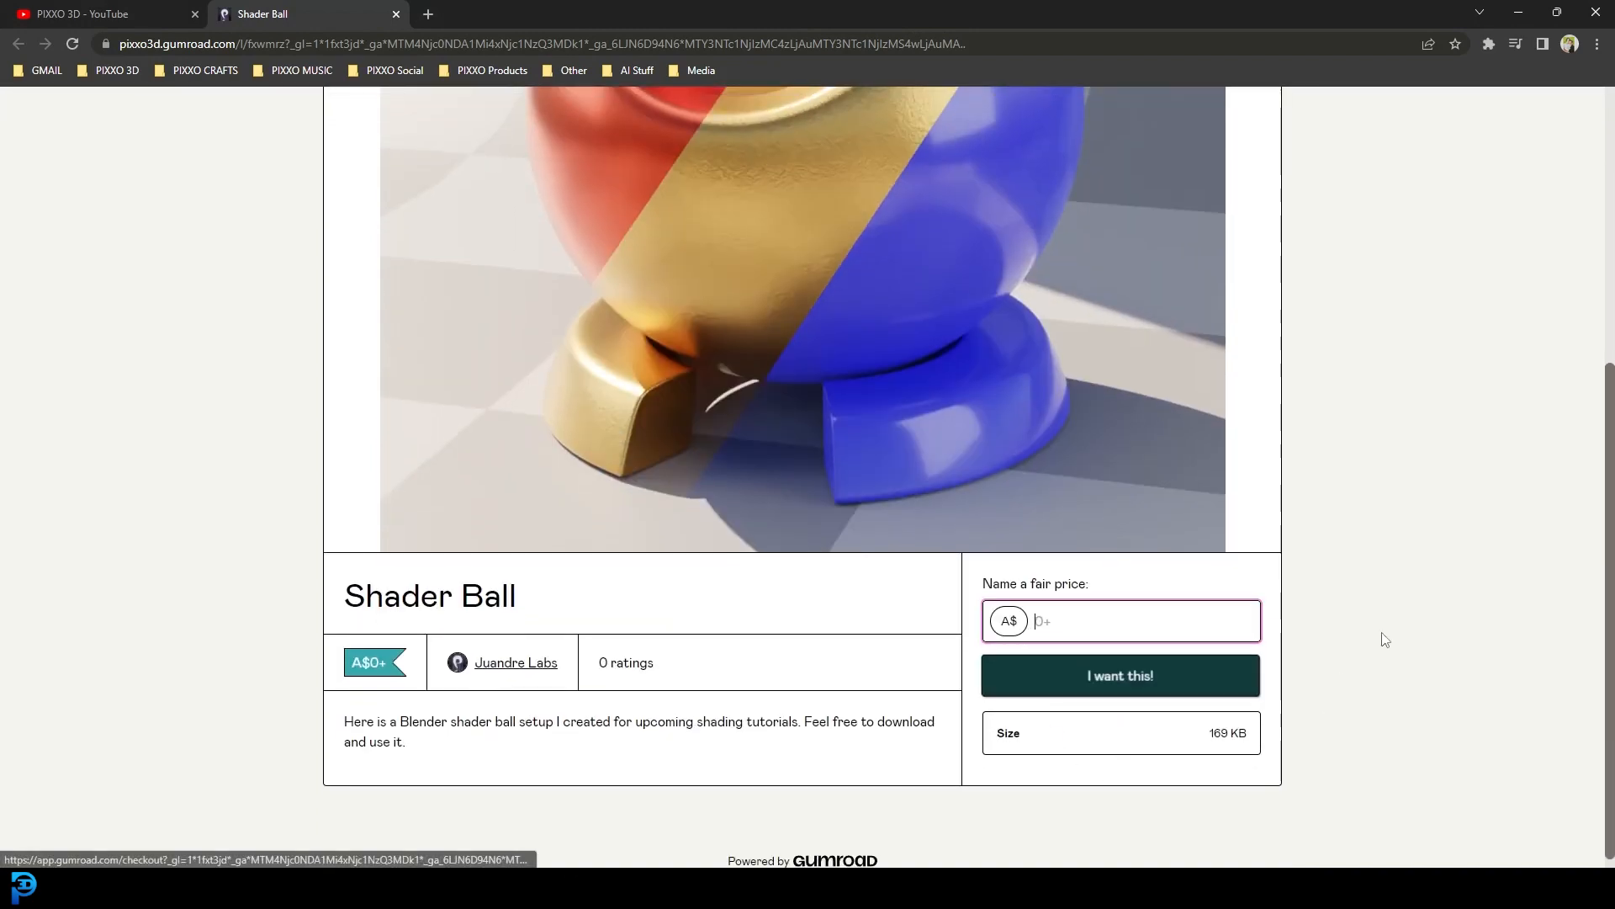
left_click(1003, 801)
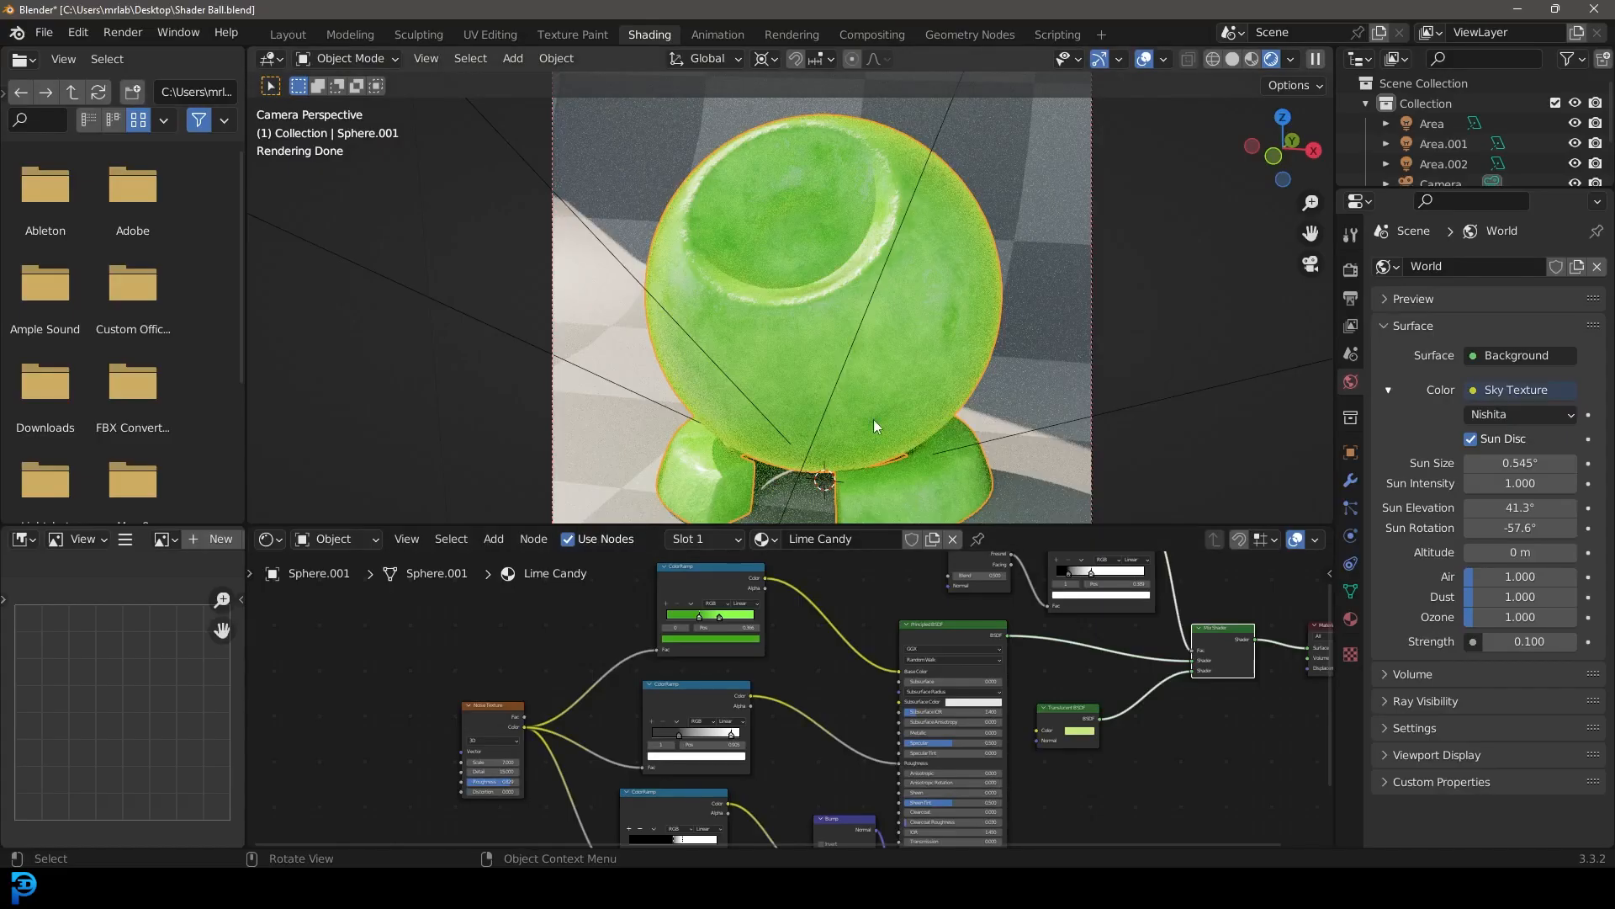
scroll(805, 308, "down", 1)
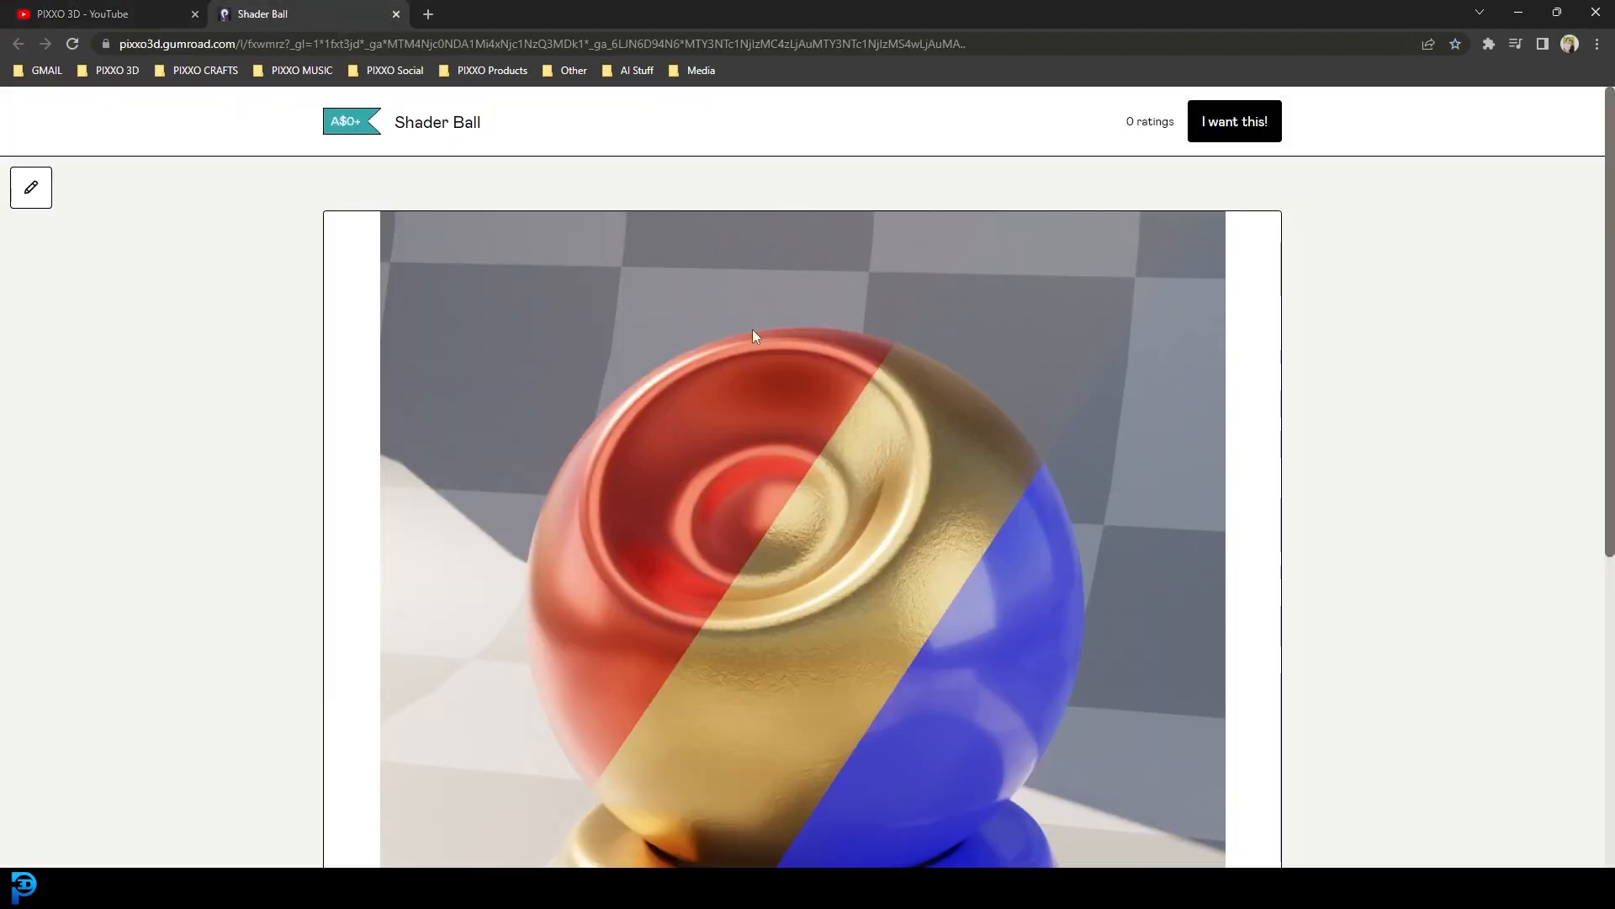
scroll(757, 332, "down", 6)
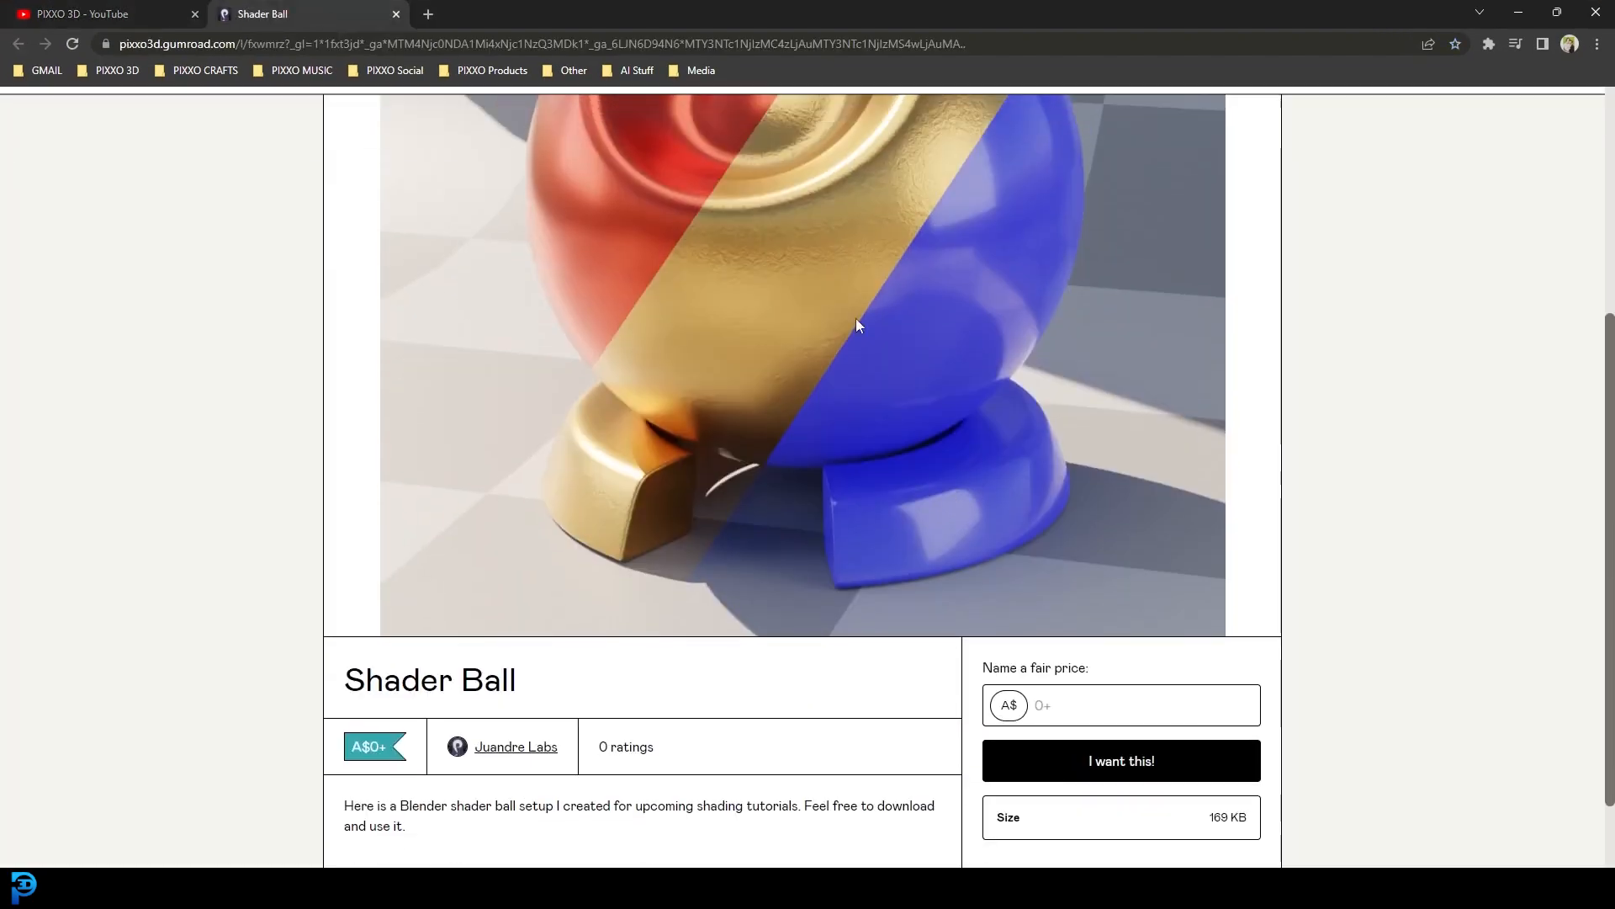
scroll(1026, 353, "up", 4)
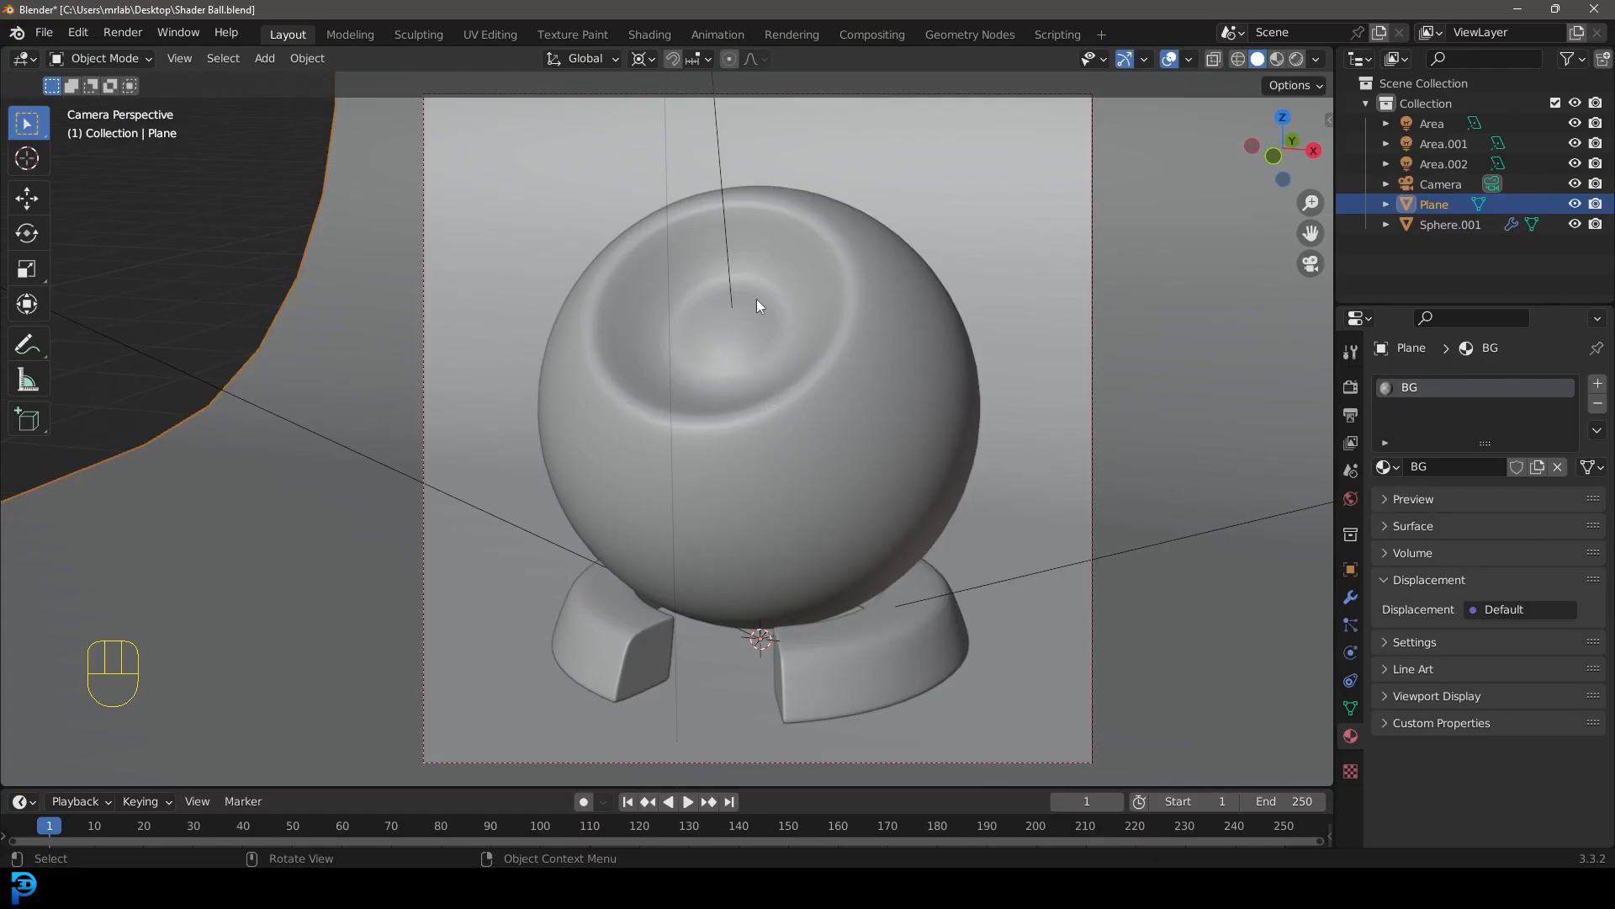
Create a new material on the shader ball in Blender and name it Lime Candy
left_click(829, 236)
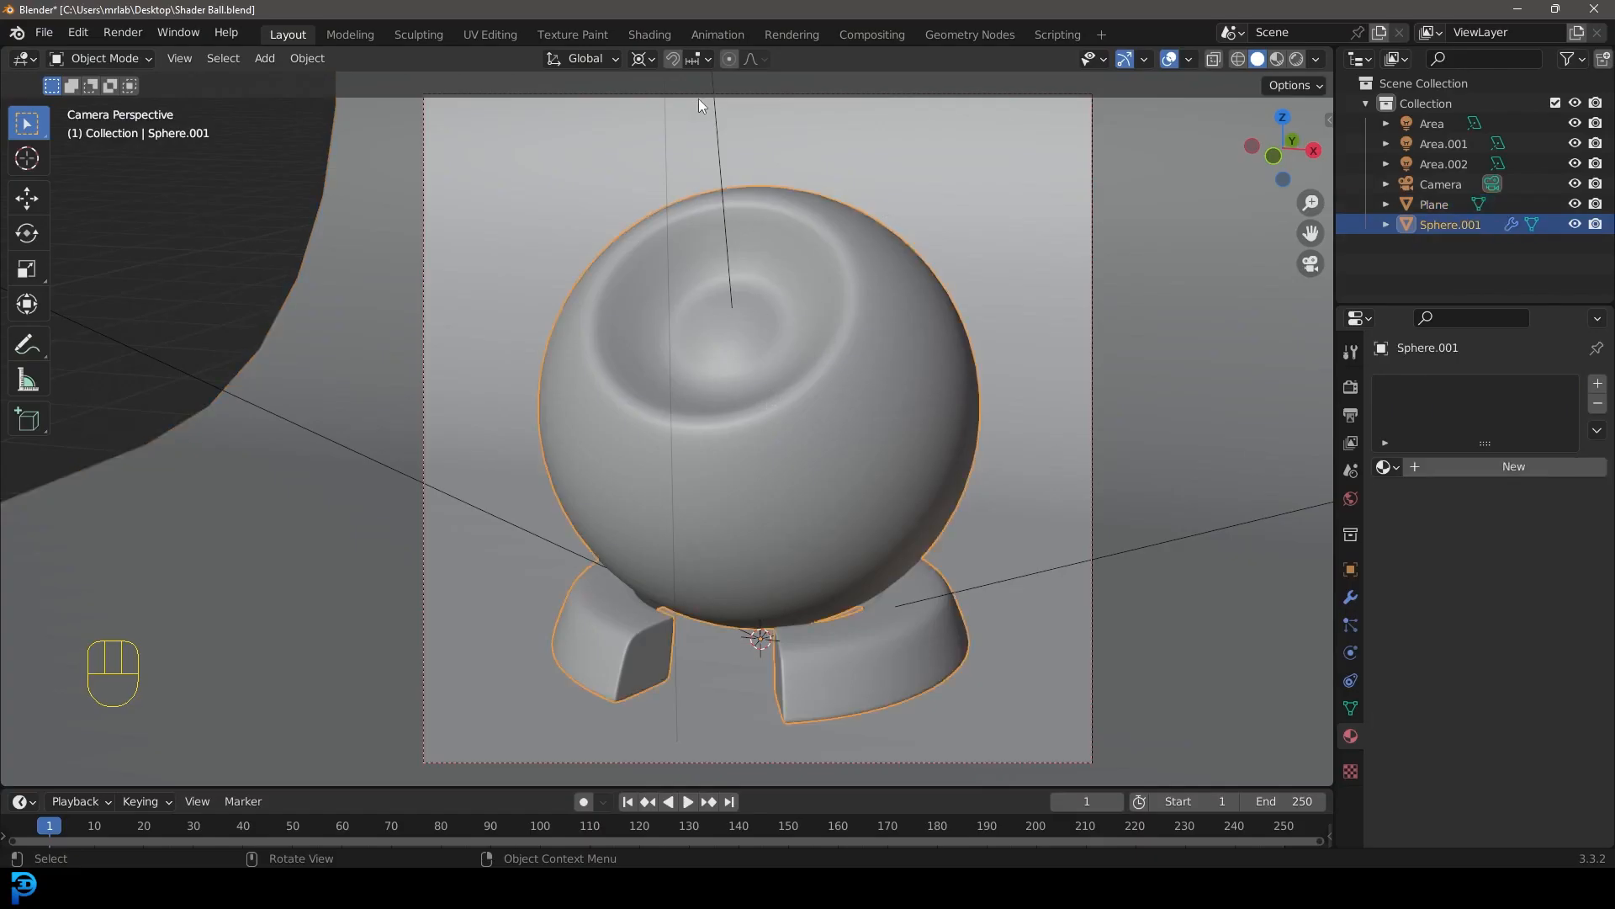
left_click(1480, 466)
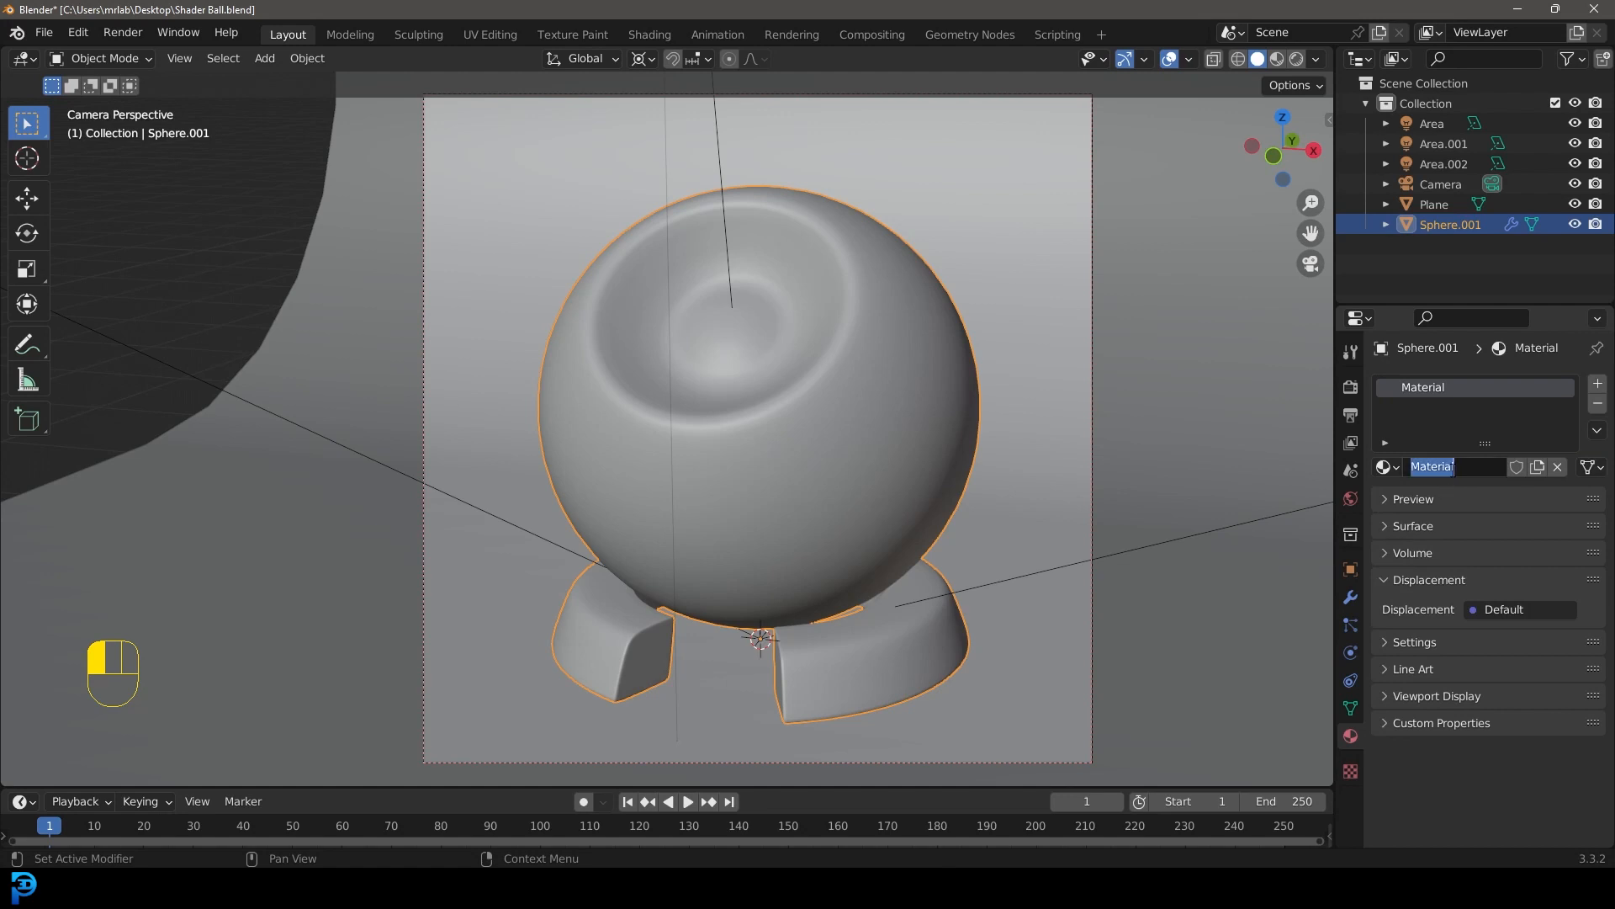
type("Lime Candy")
key("Return")
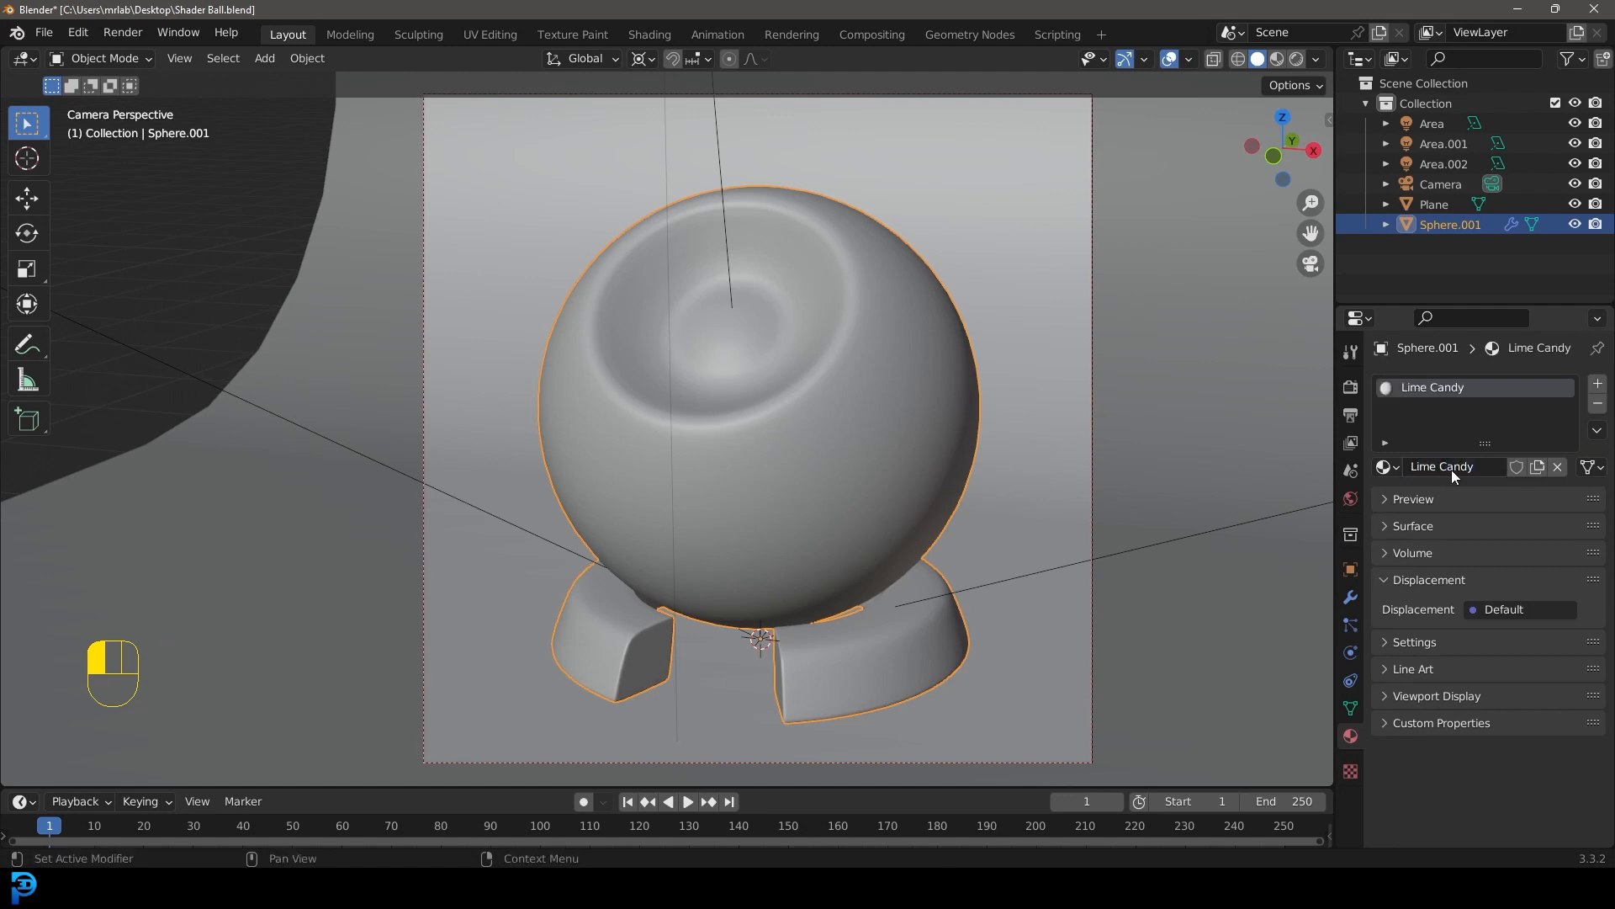
Show the ball through the camera with rendered shading in the Shading workspace, and open the render properties
left_click(664, 37)
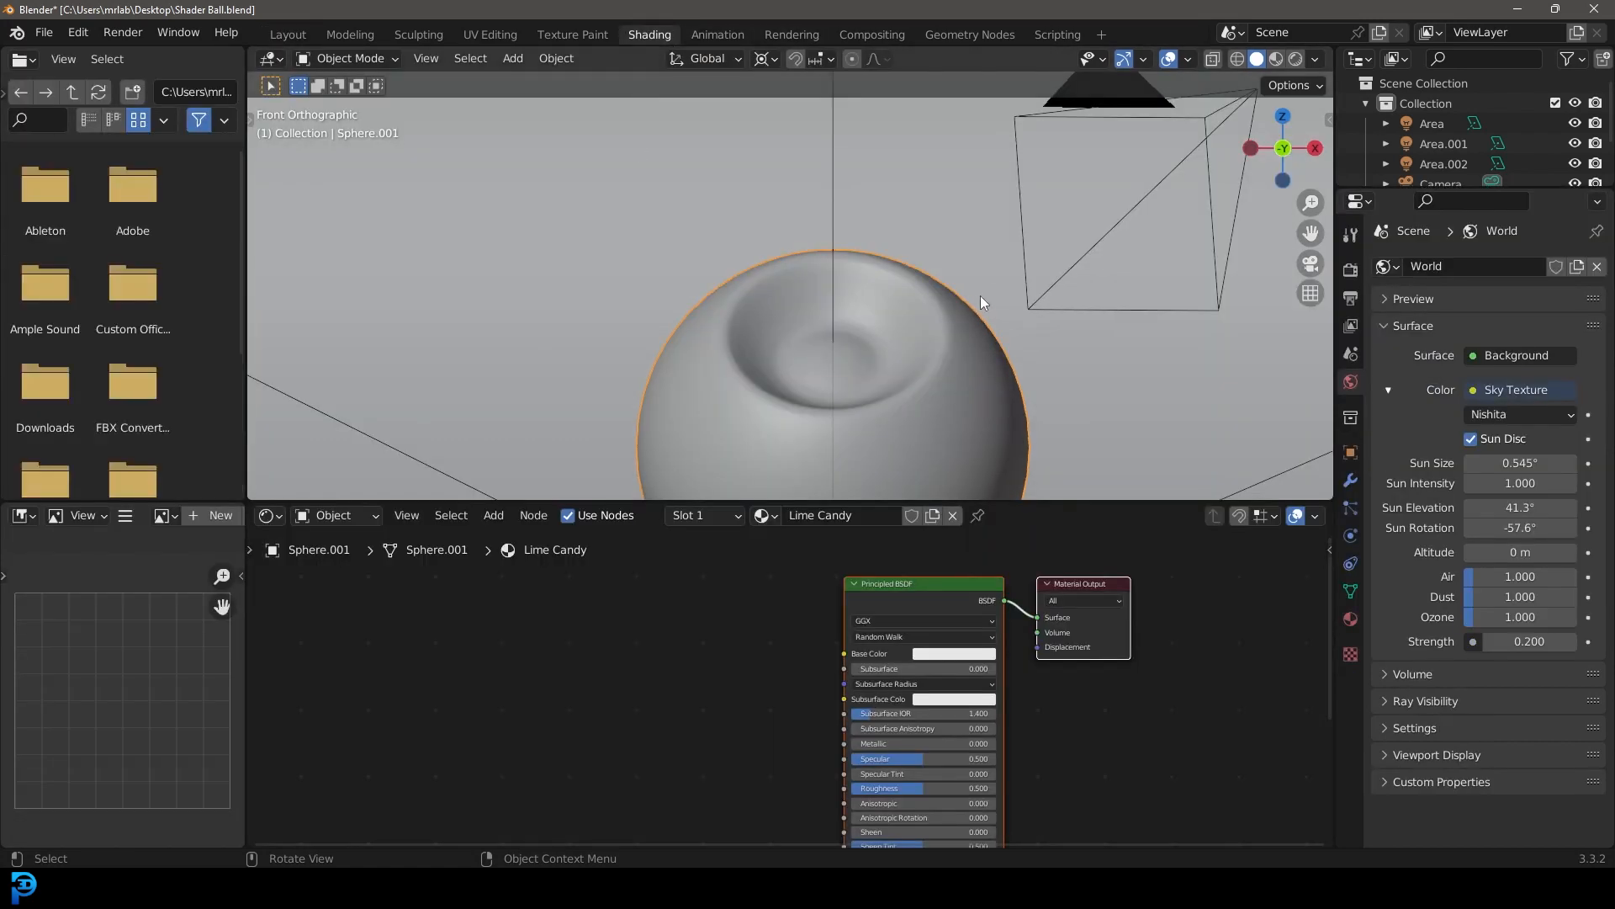
key("KP_0")
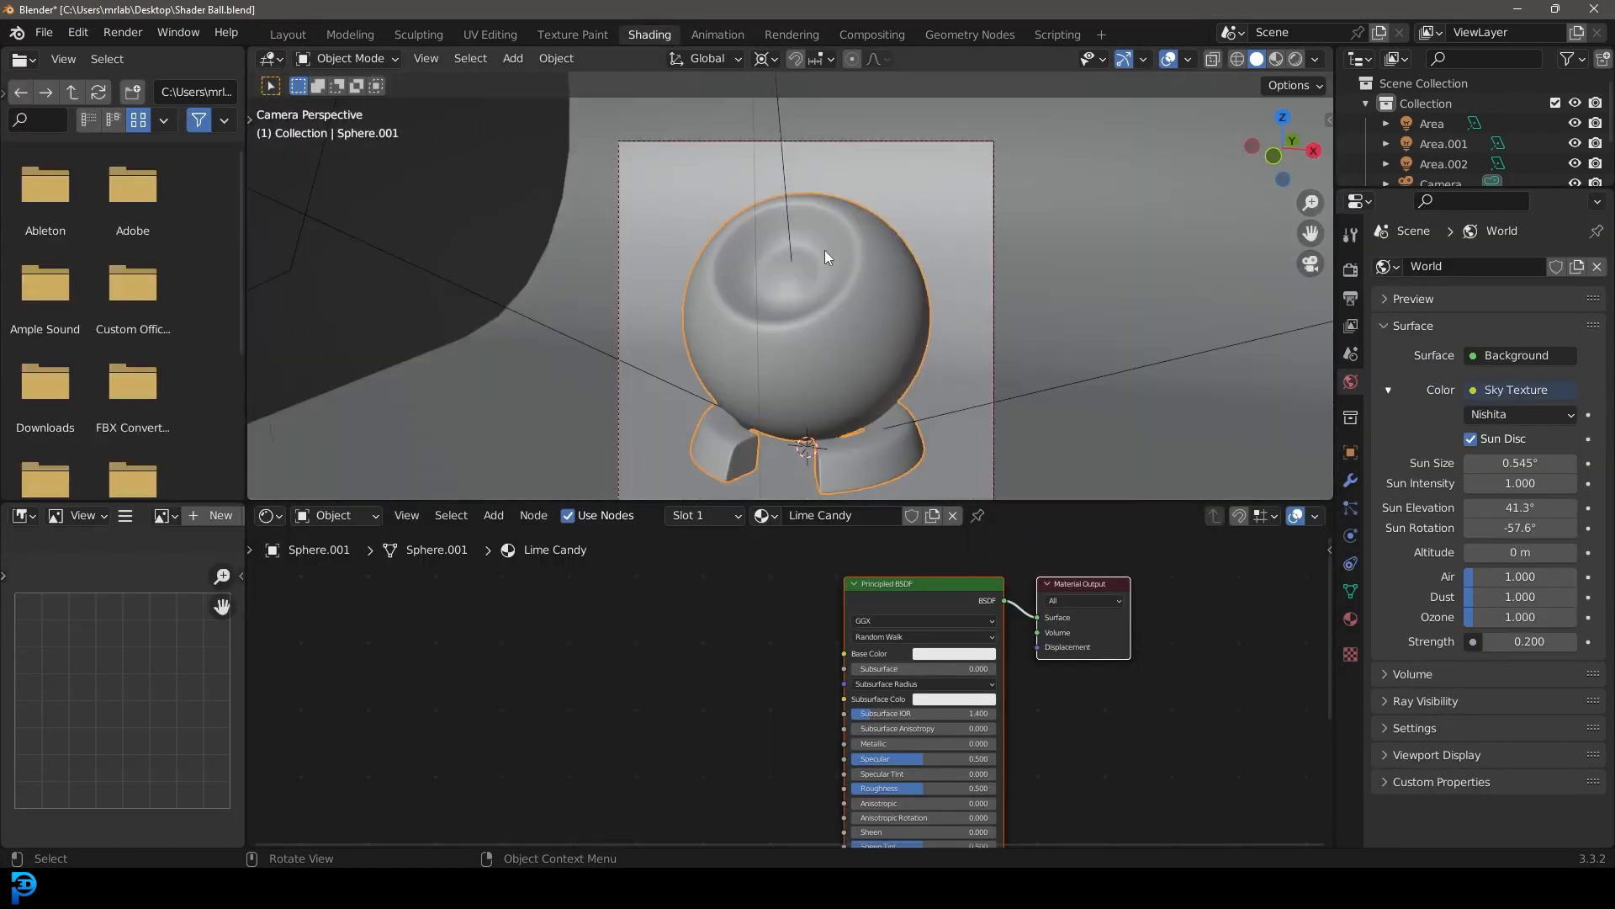
scroll(825, 252, "down", 2)
key("z")
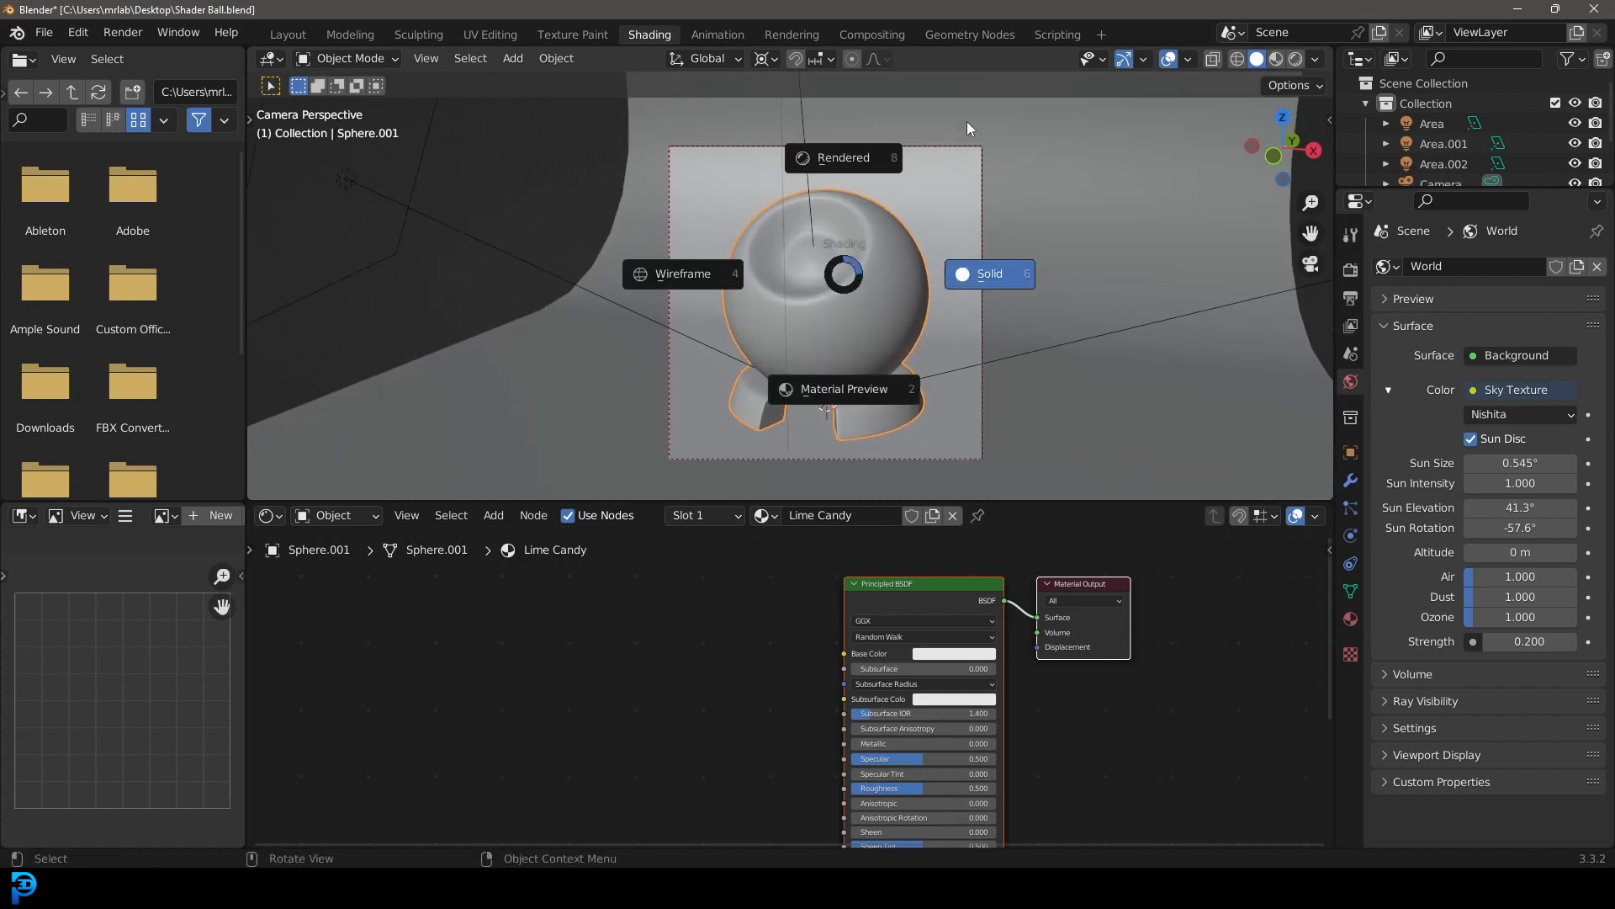
left_click(816, 152)
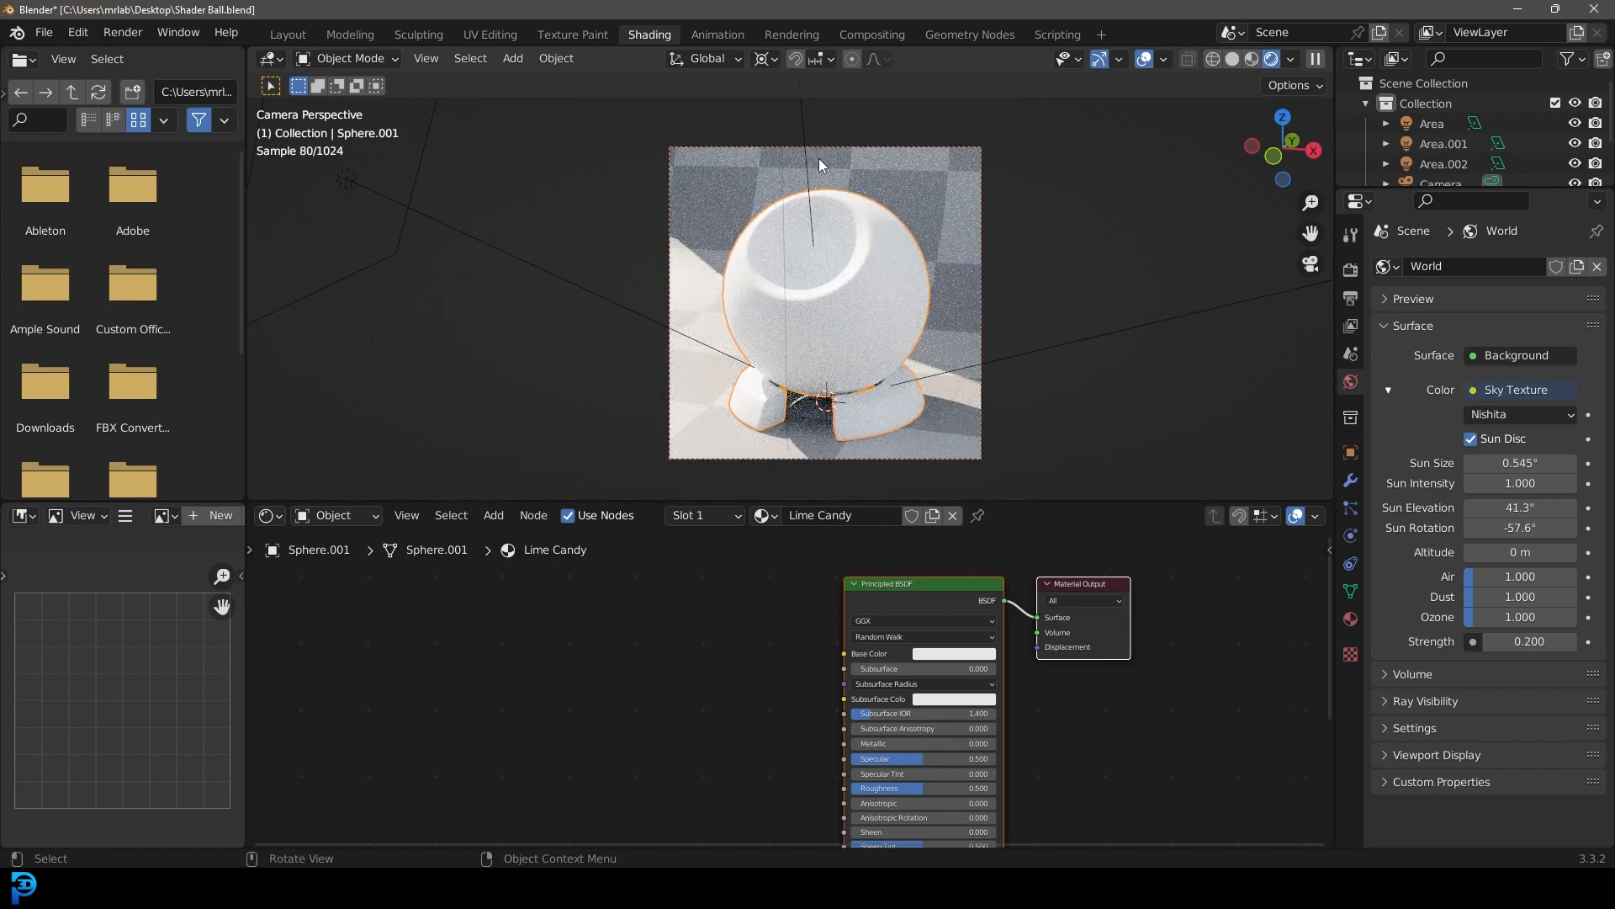
left_click(1347, 269)
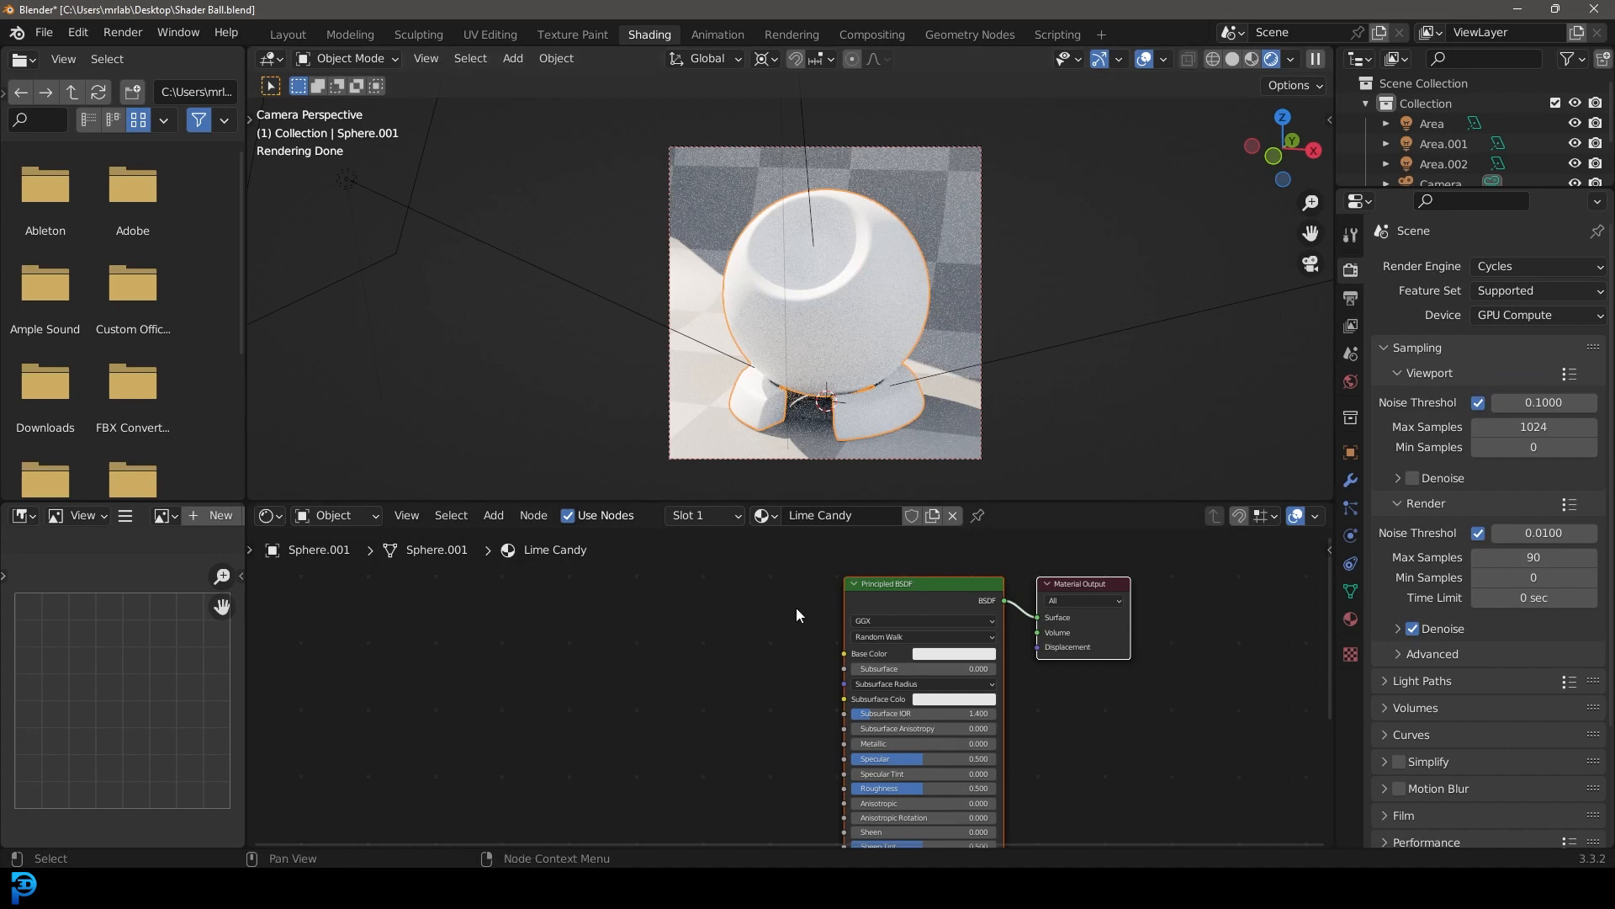
Add a Noise Texture node and connect its Color output to the Base Color of the Principled BSDF
scroll(714, 527, "up", 2)
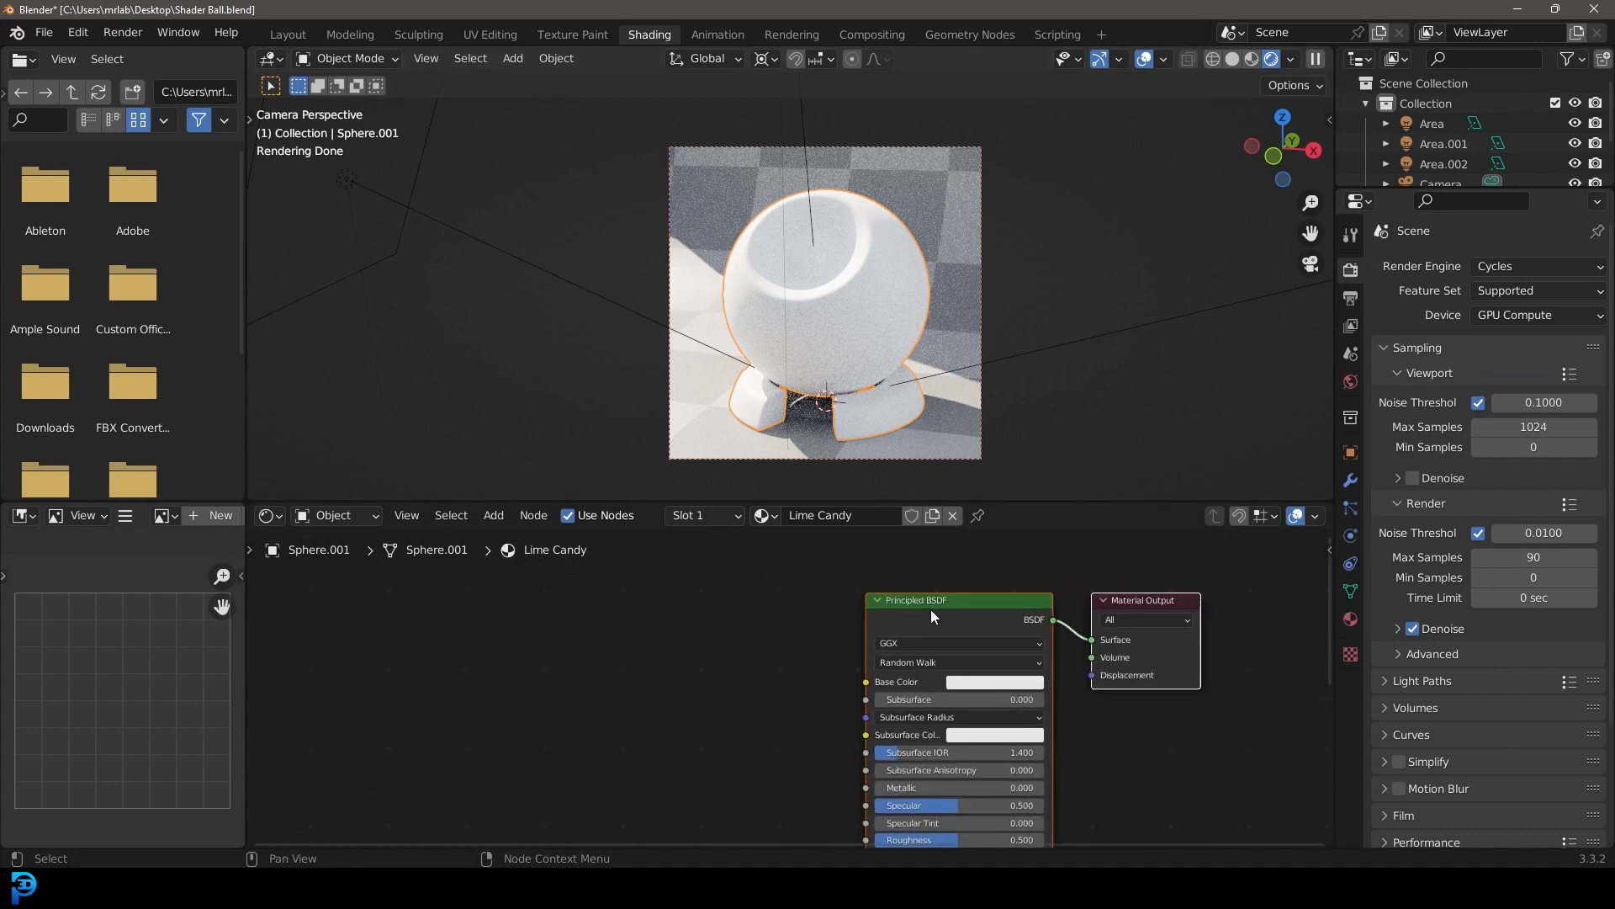
middle_click_drag(856, 623, 683, 650)
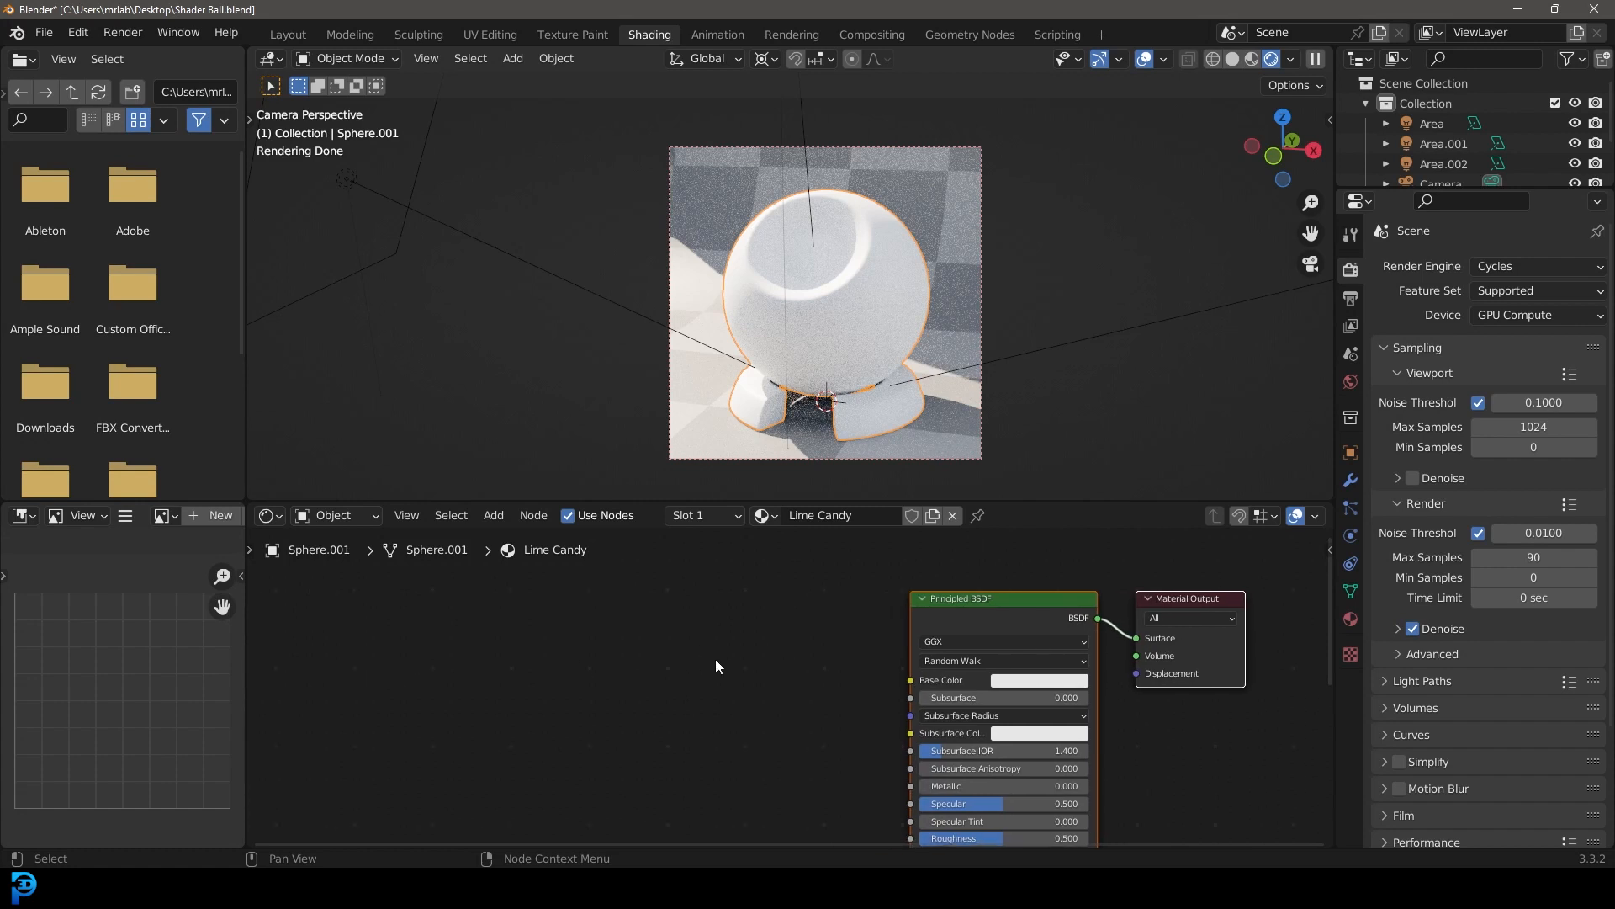
scroll(712, 656, "up", 1)
key("shift+a")
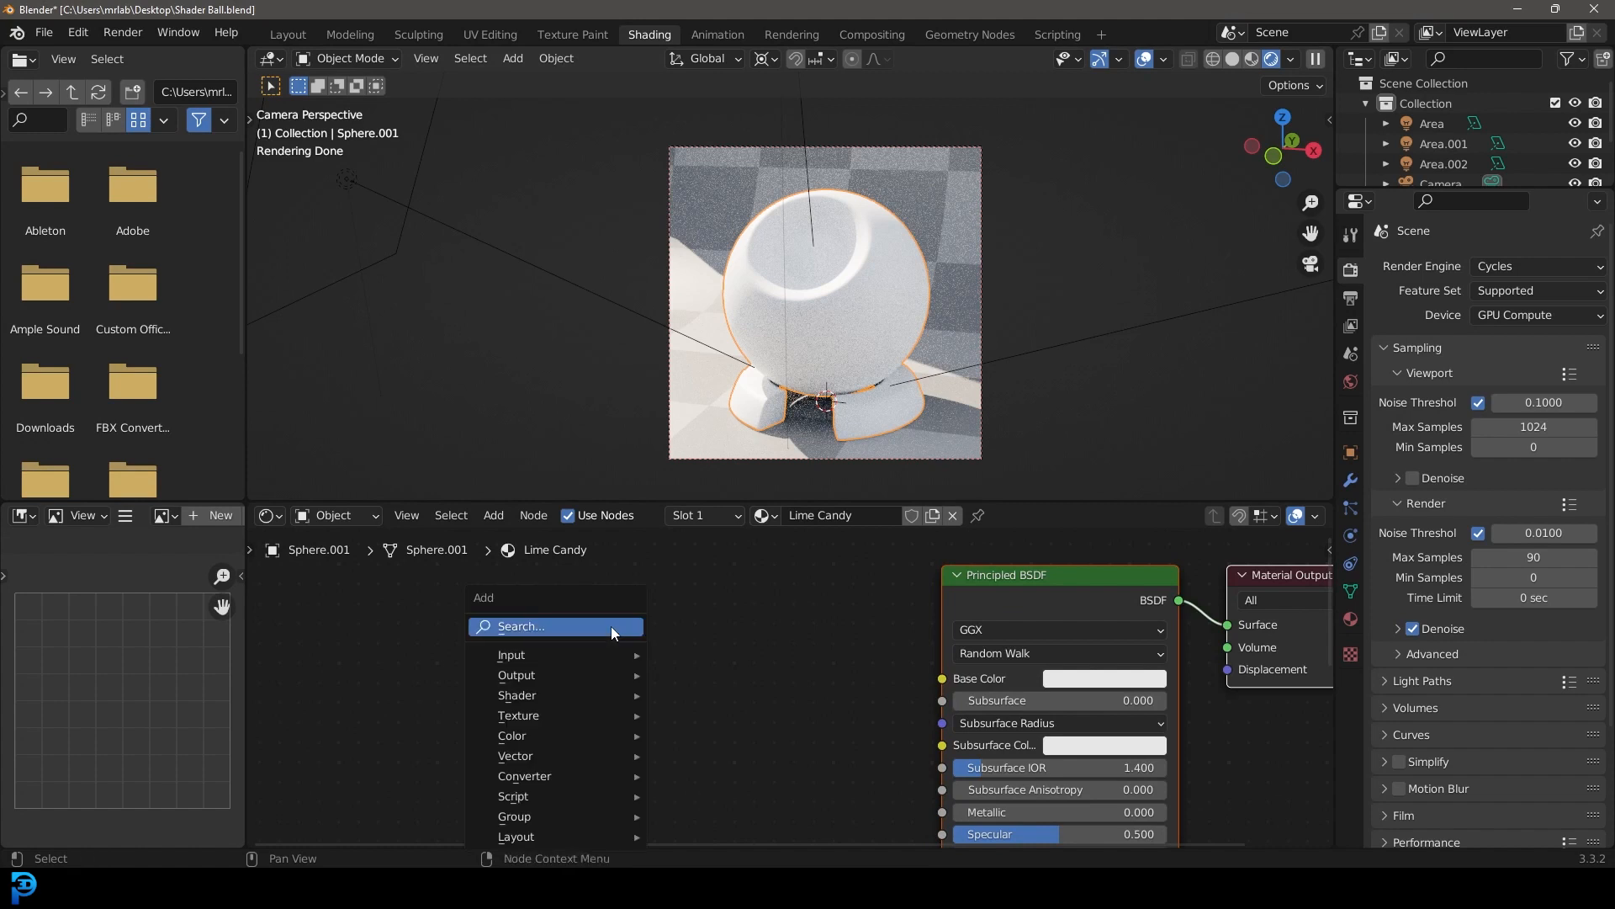
left_click(611, 626)
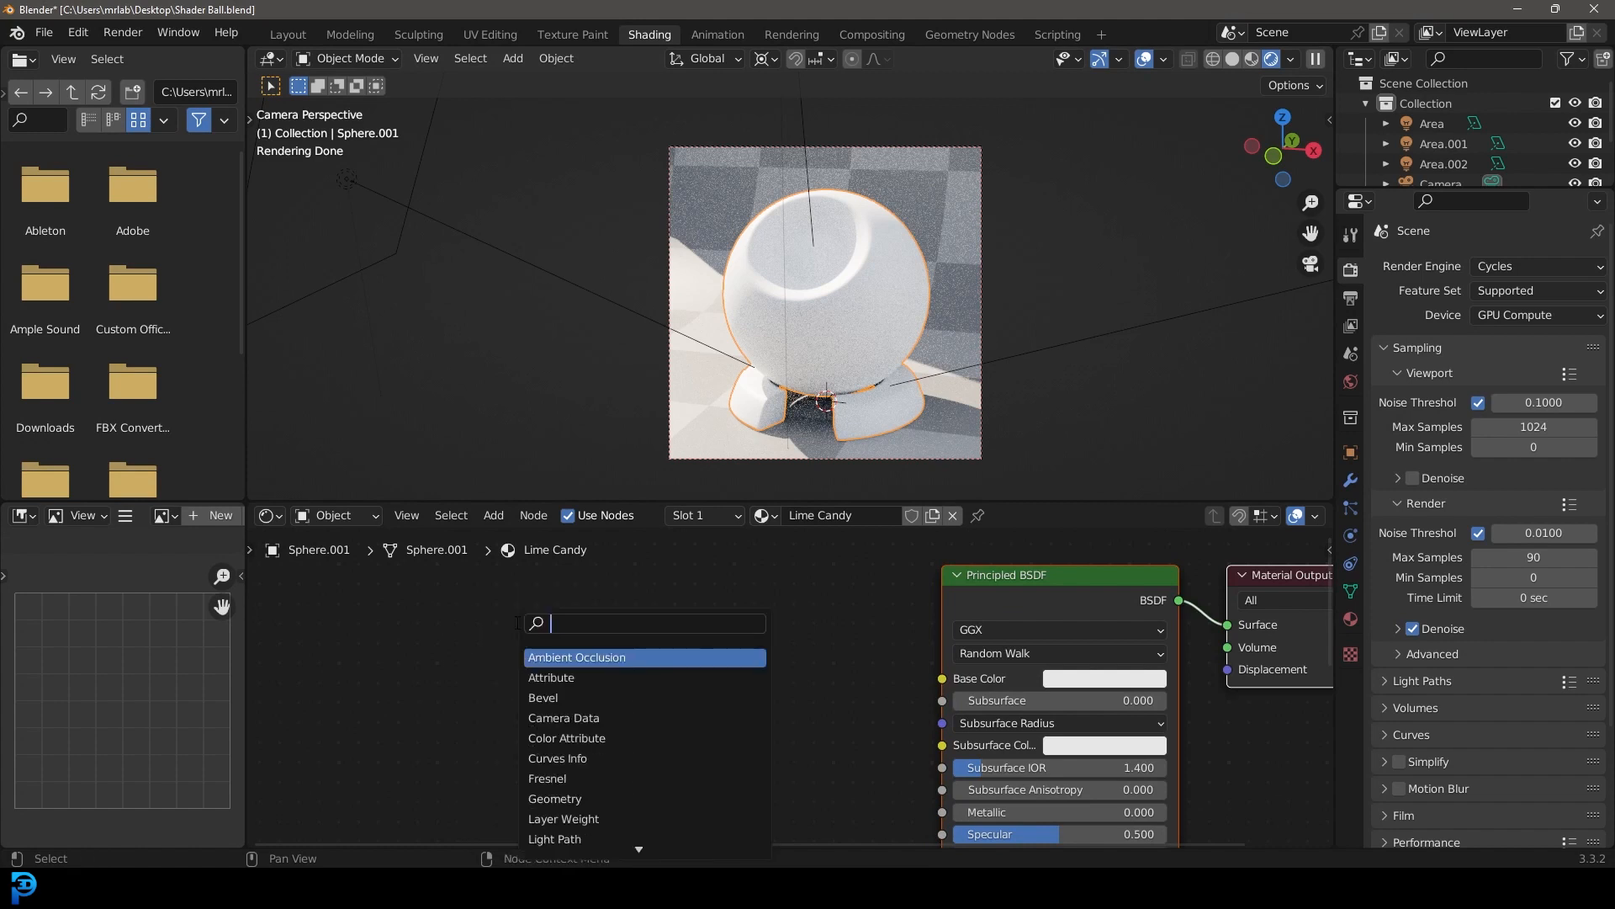
type("nois")
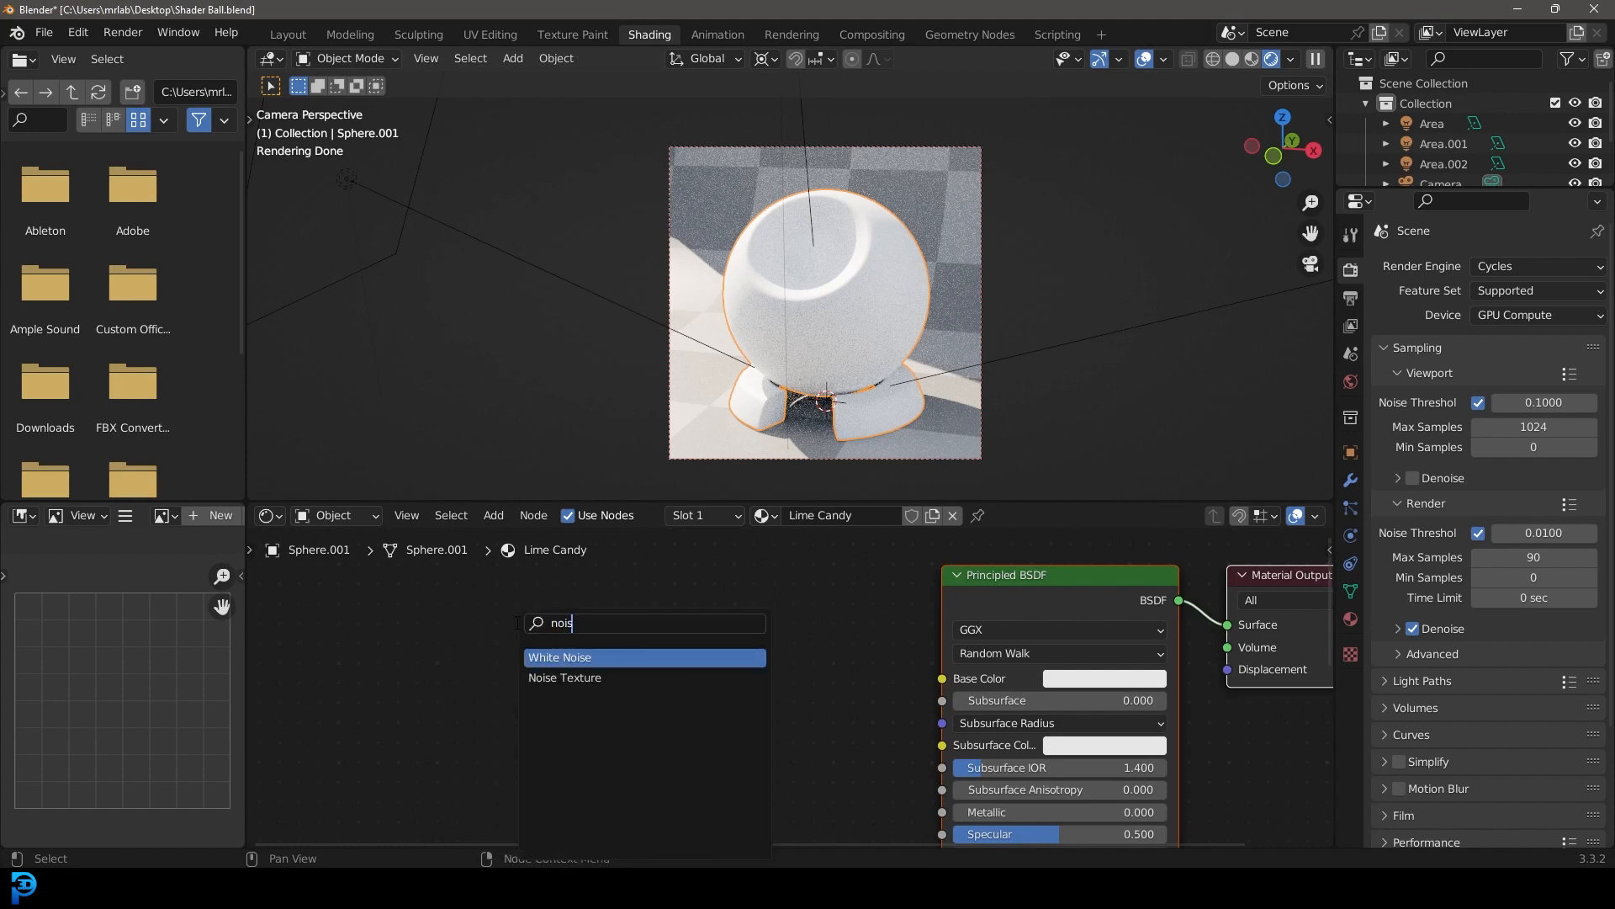
left_click(643, 678)
left_click(615, 669)
left_click_drag(615, 664, 942, 679)
scroll(805, 707, "down", 1)
middle_click_drag(517, 599, 735, 587)
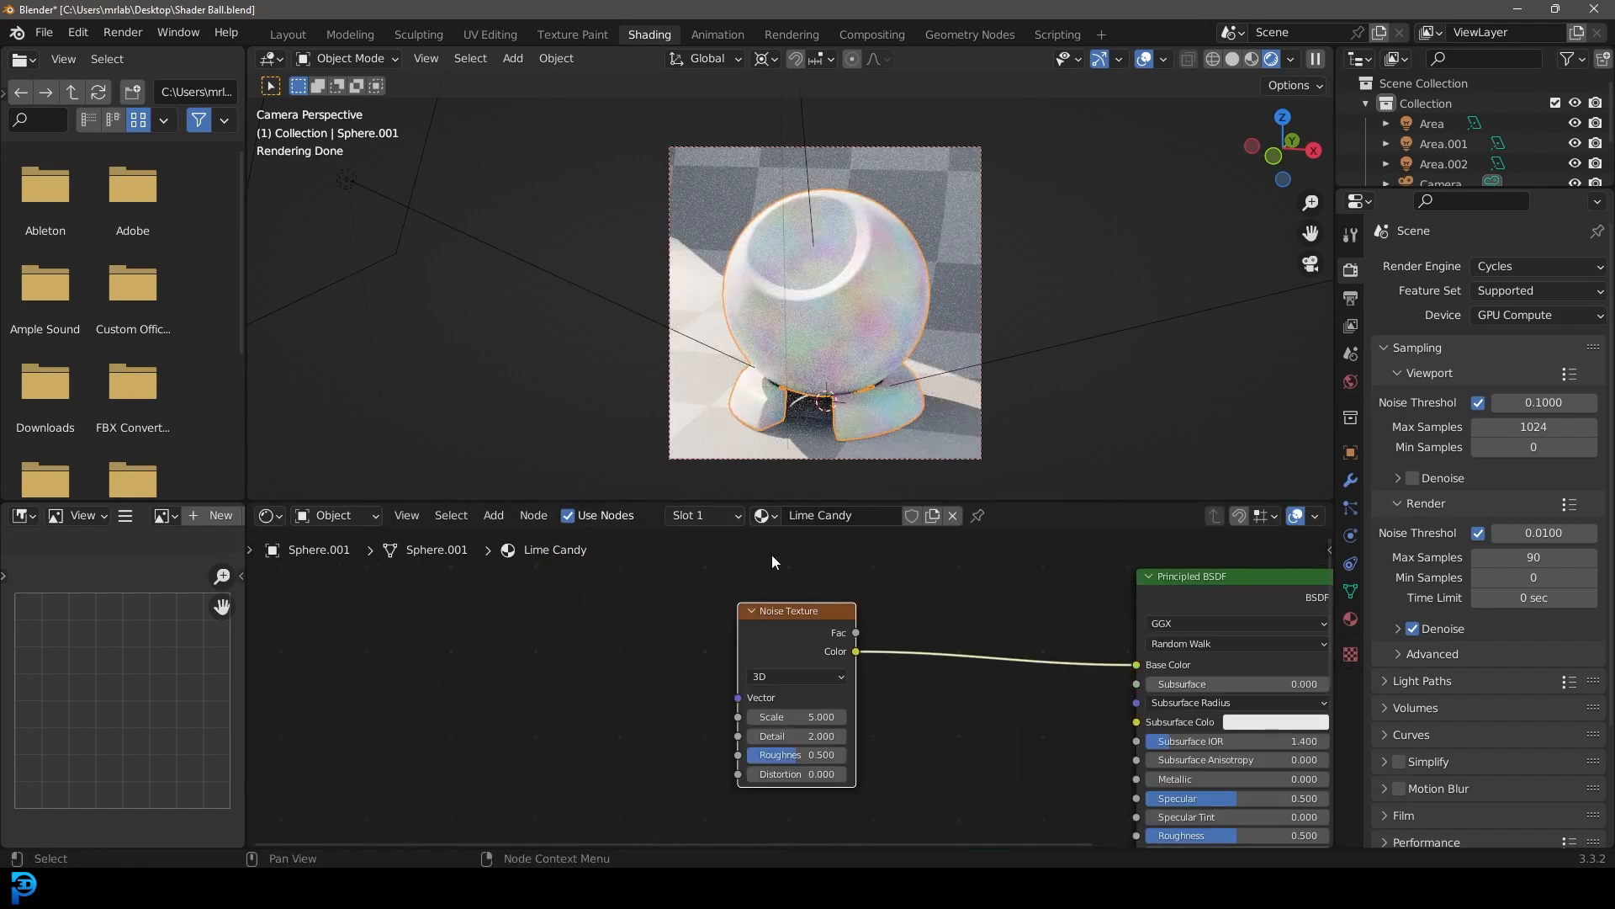
Insert a ColorRamp between the Noise Texture and Principled BSDF, with its black stop at 0.492 and the white stop close beside it
scroll(819, 462, "up", 1)
left_click_drag(758, 618, 600, 630)
key("shift+a")
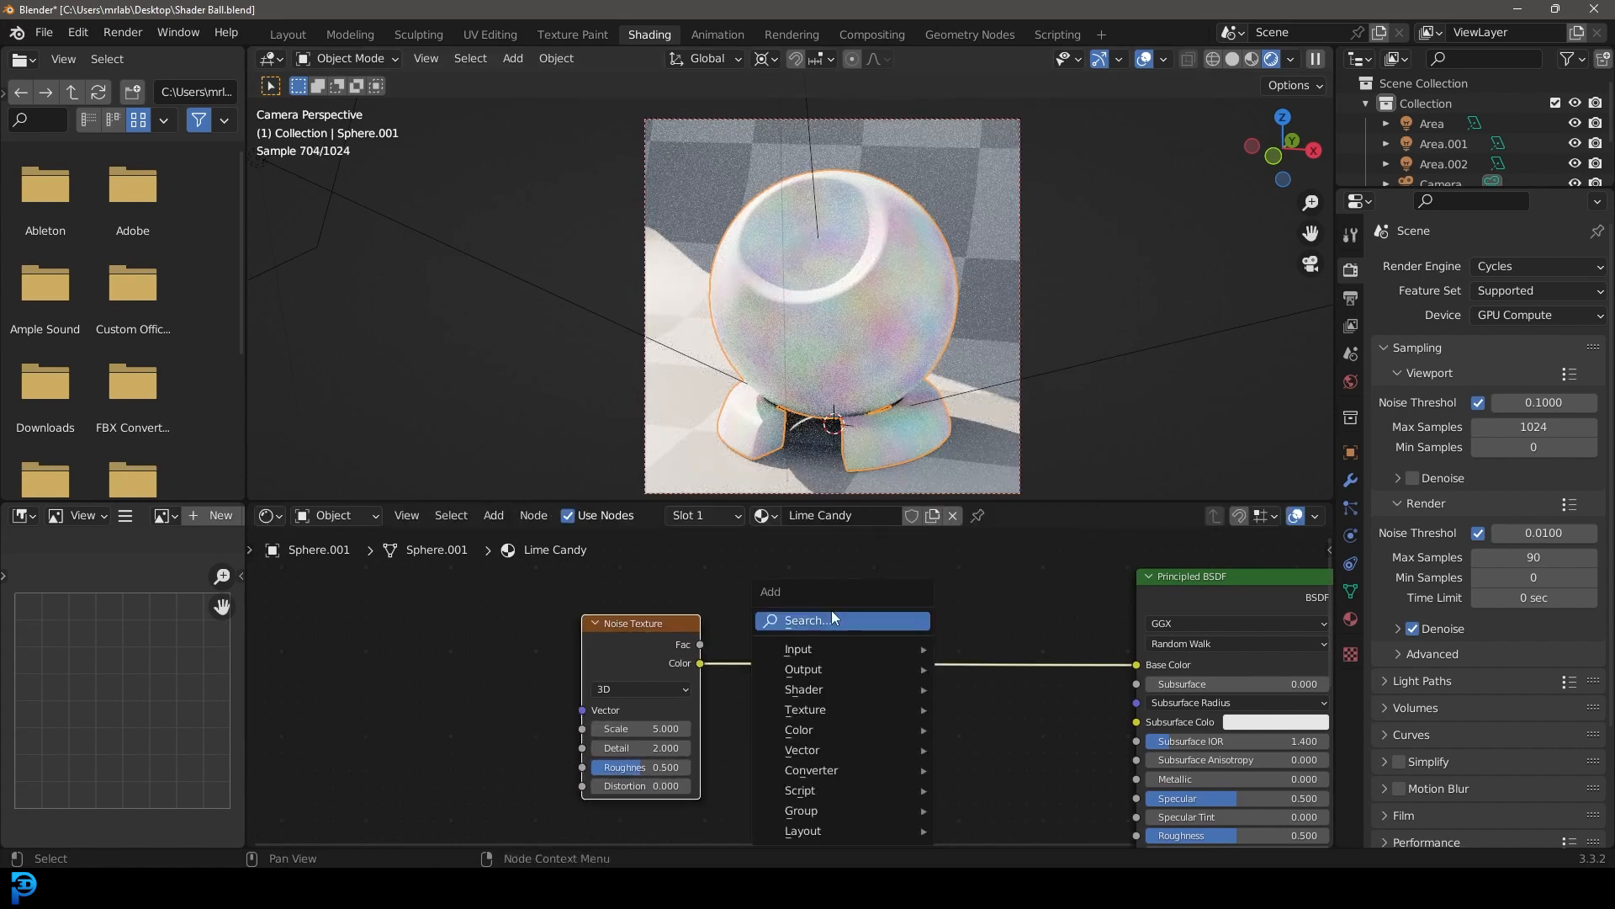
left_click(835, 619)
type("colo")
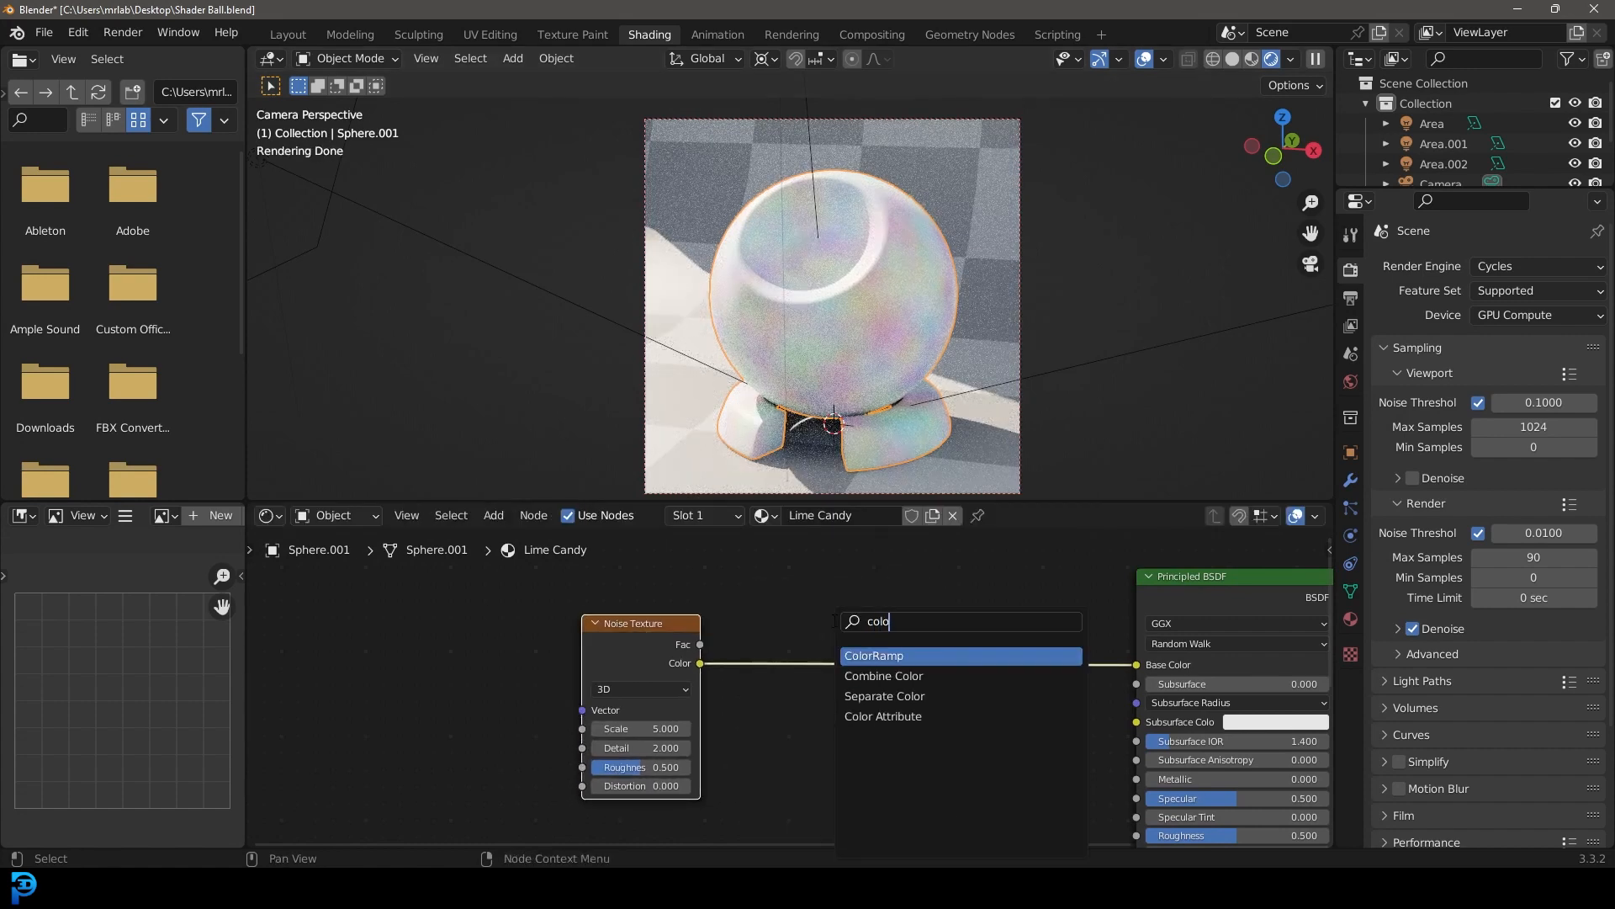
left_click(852, 655)
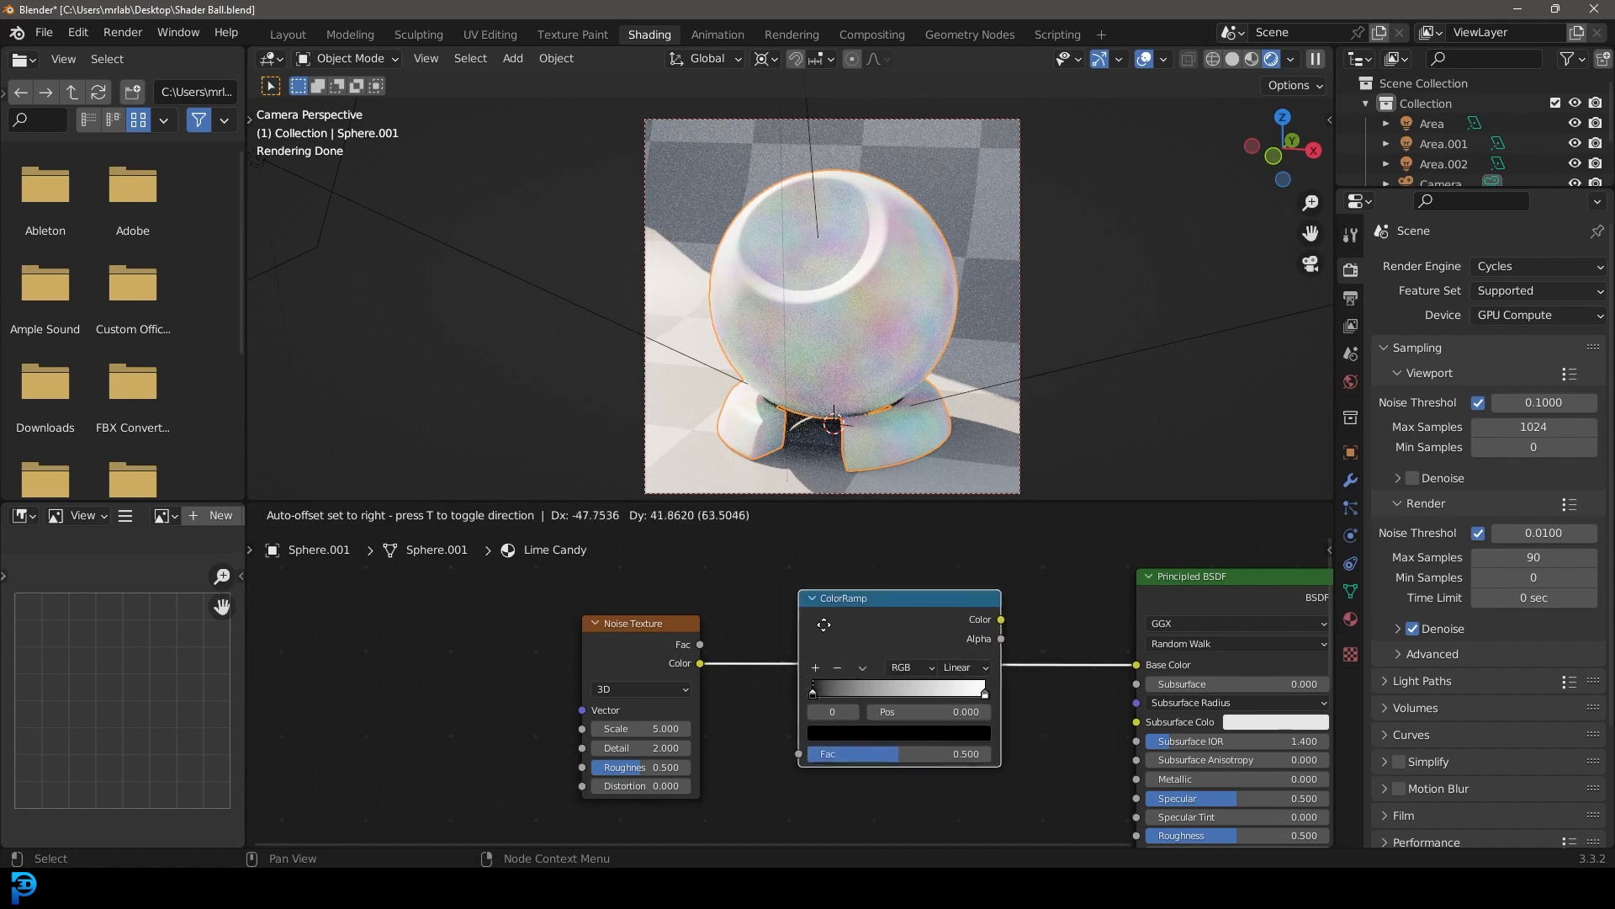
left_click(836, 619)
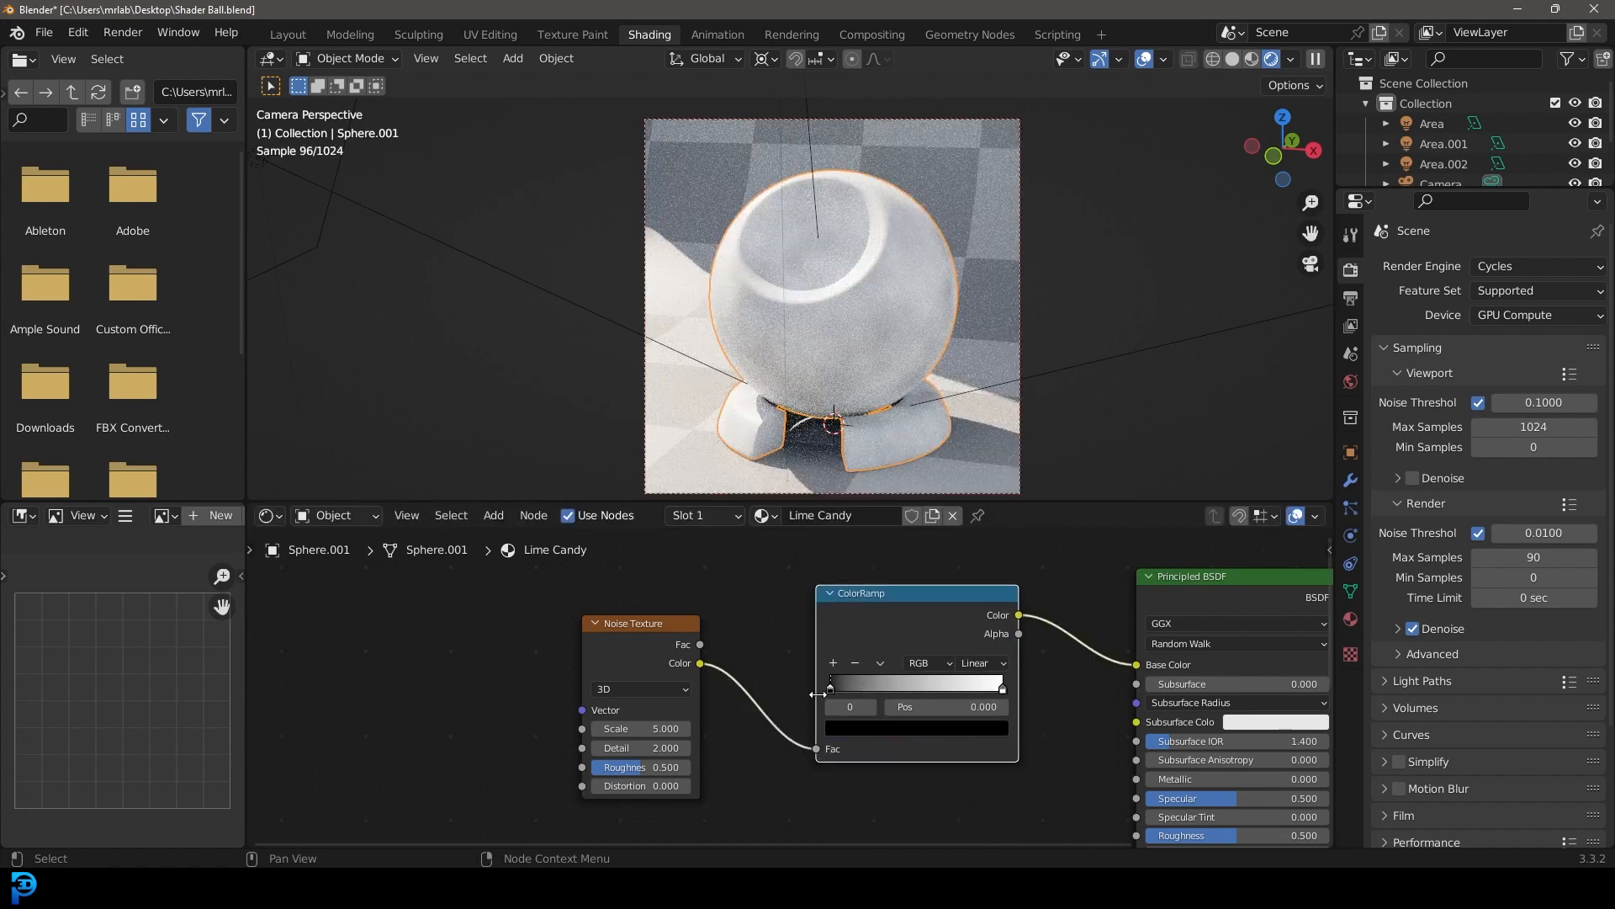
left_click_drag(829, 689, 912, 686)
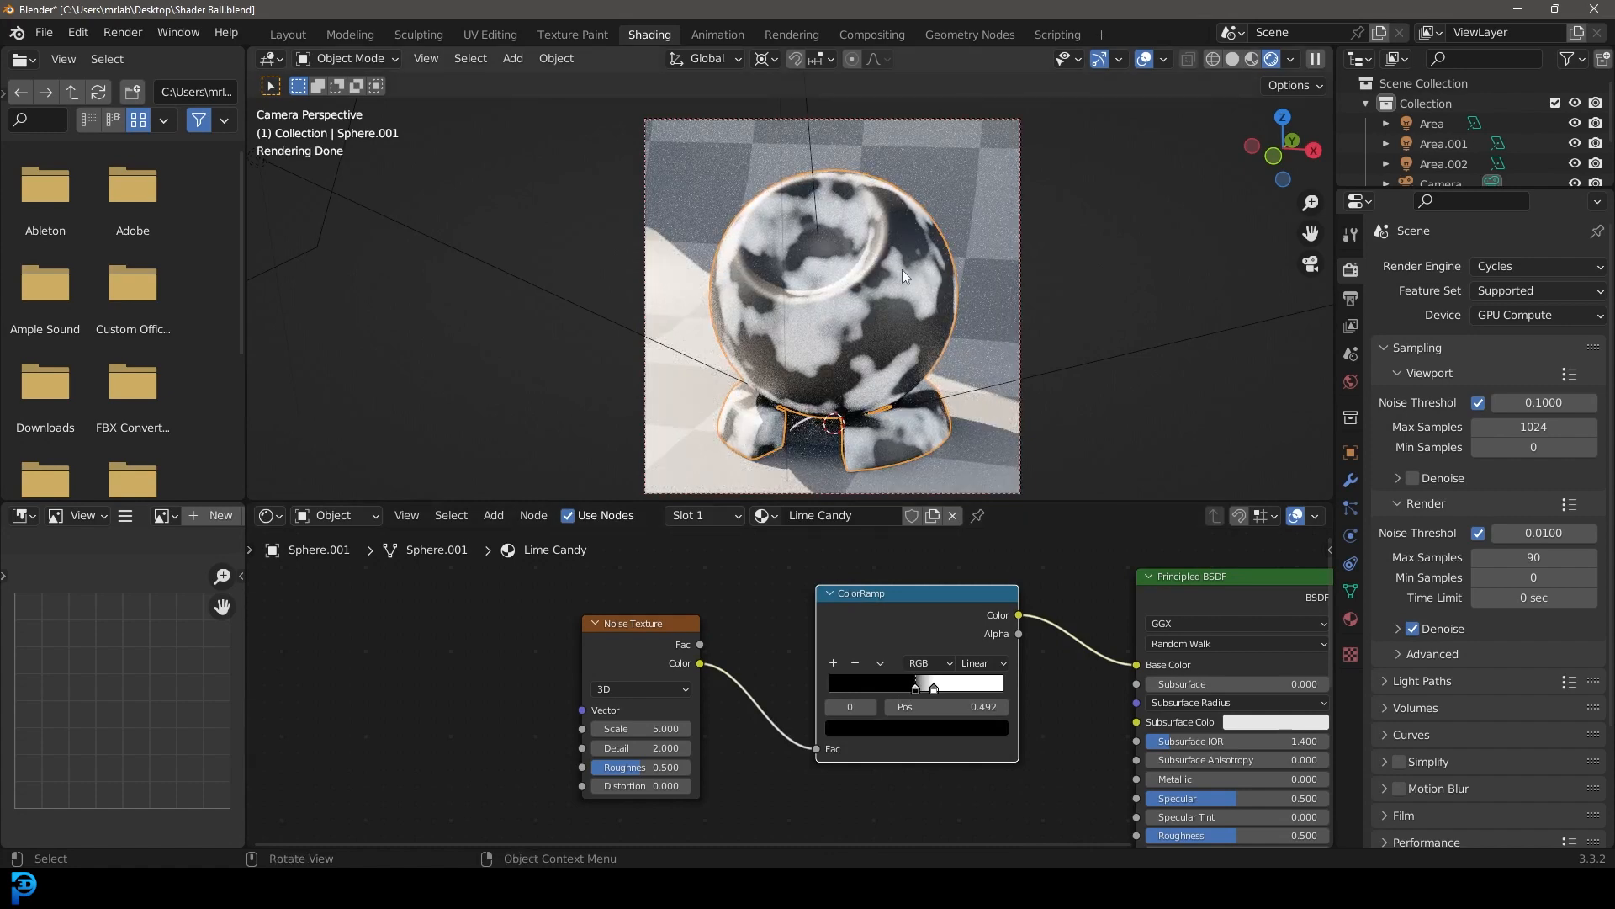
Set the Noise Texture's scale to 7, detail to 15 and roughness to about 0.829
middle_click_drag(645, 728, 669, 701)
left_click(669, 701)
type("7")
key("Return")
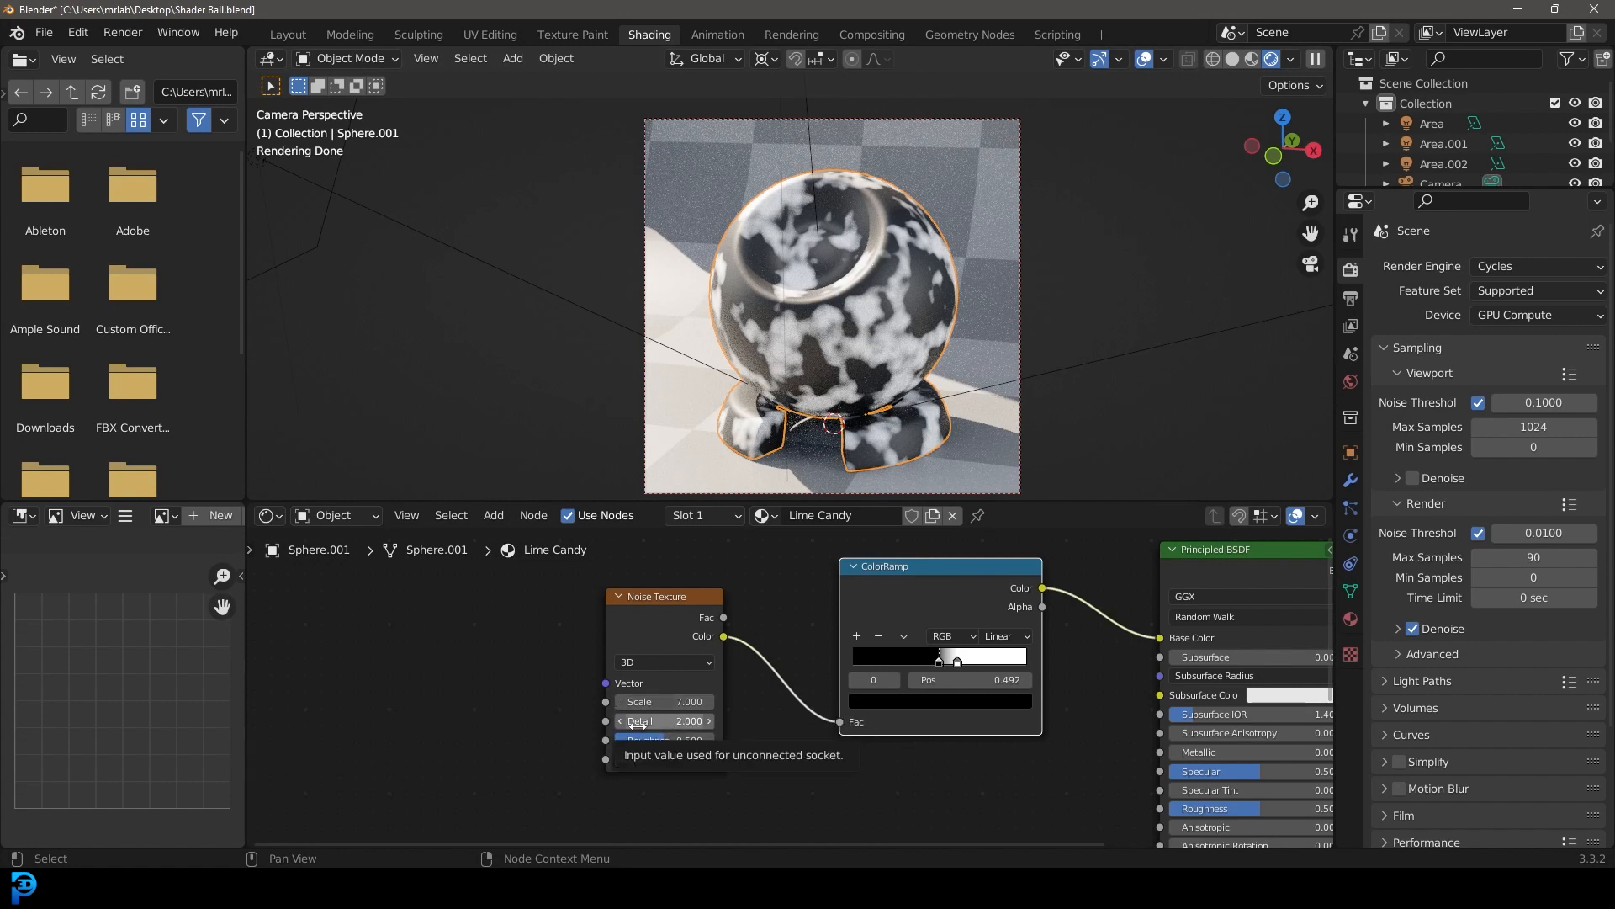
left_click(664, 720)
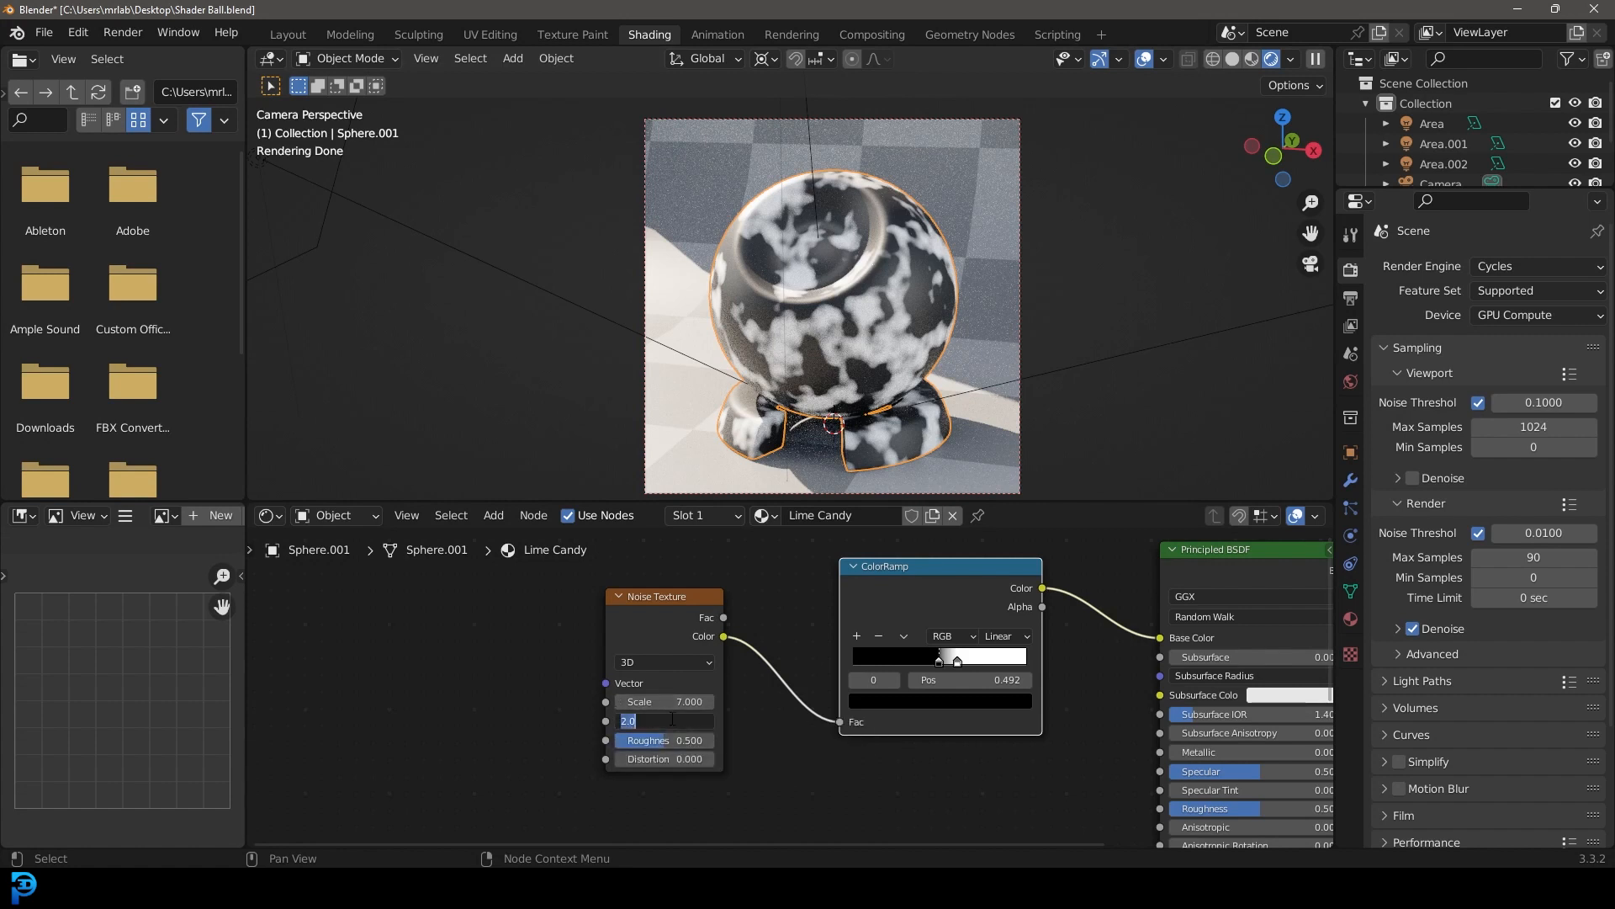
key("Return")
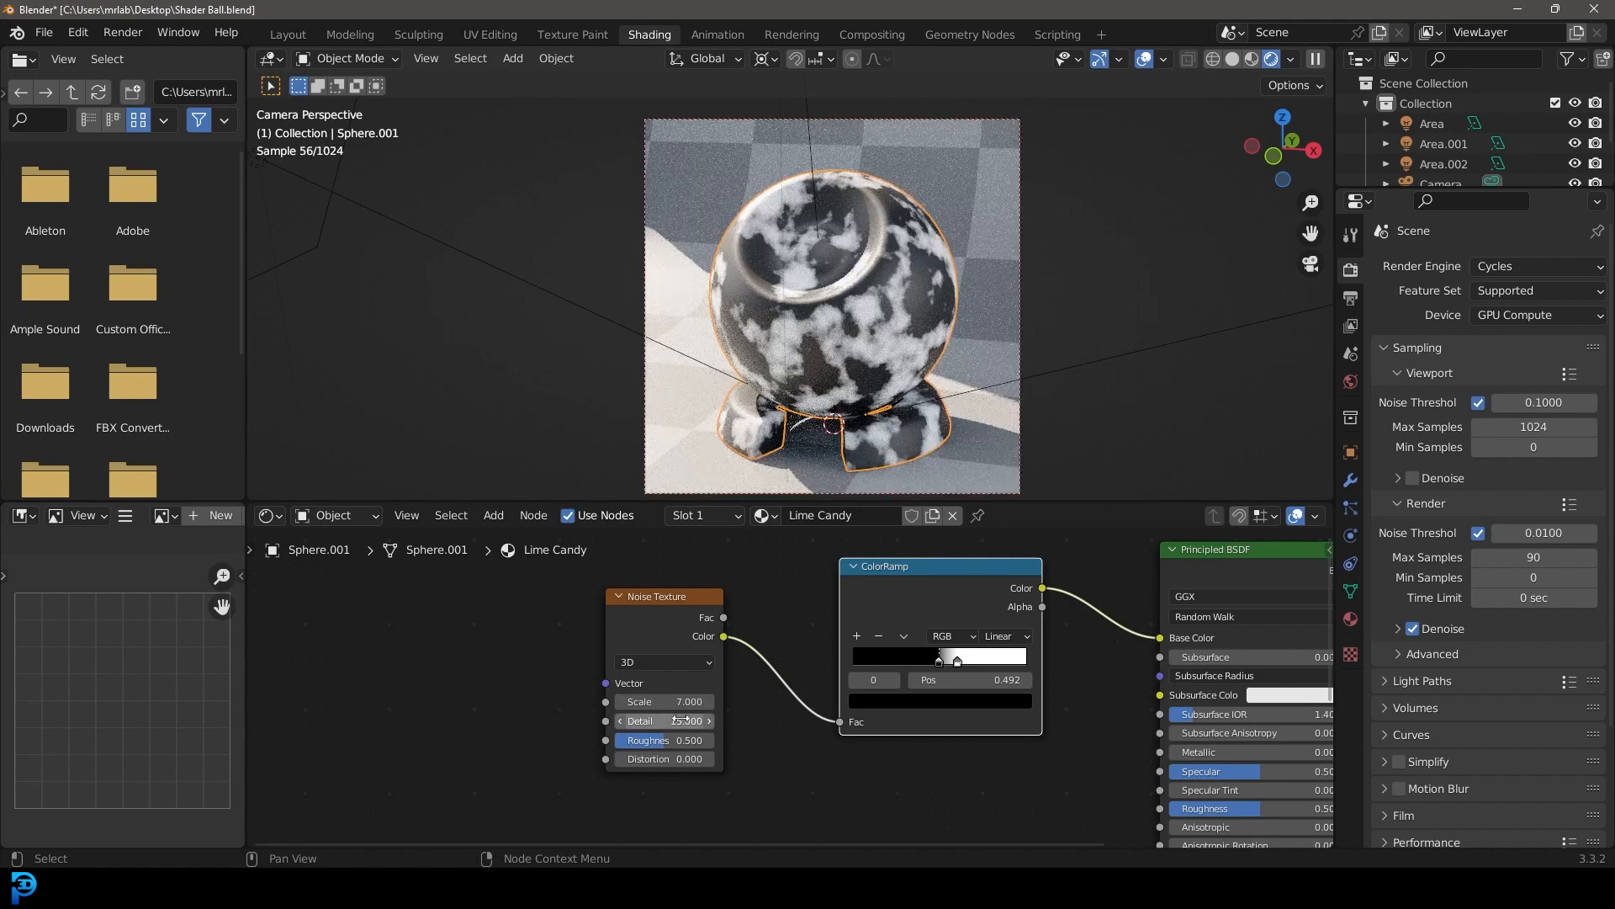
left_click_drag(659, 740, 698, 740)
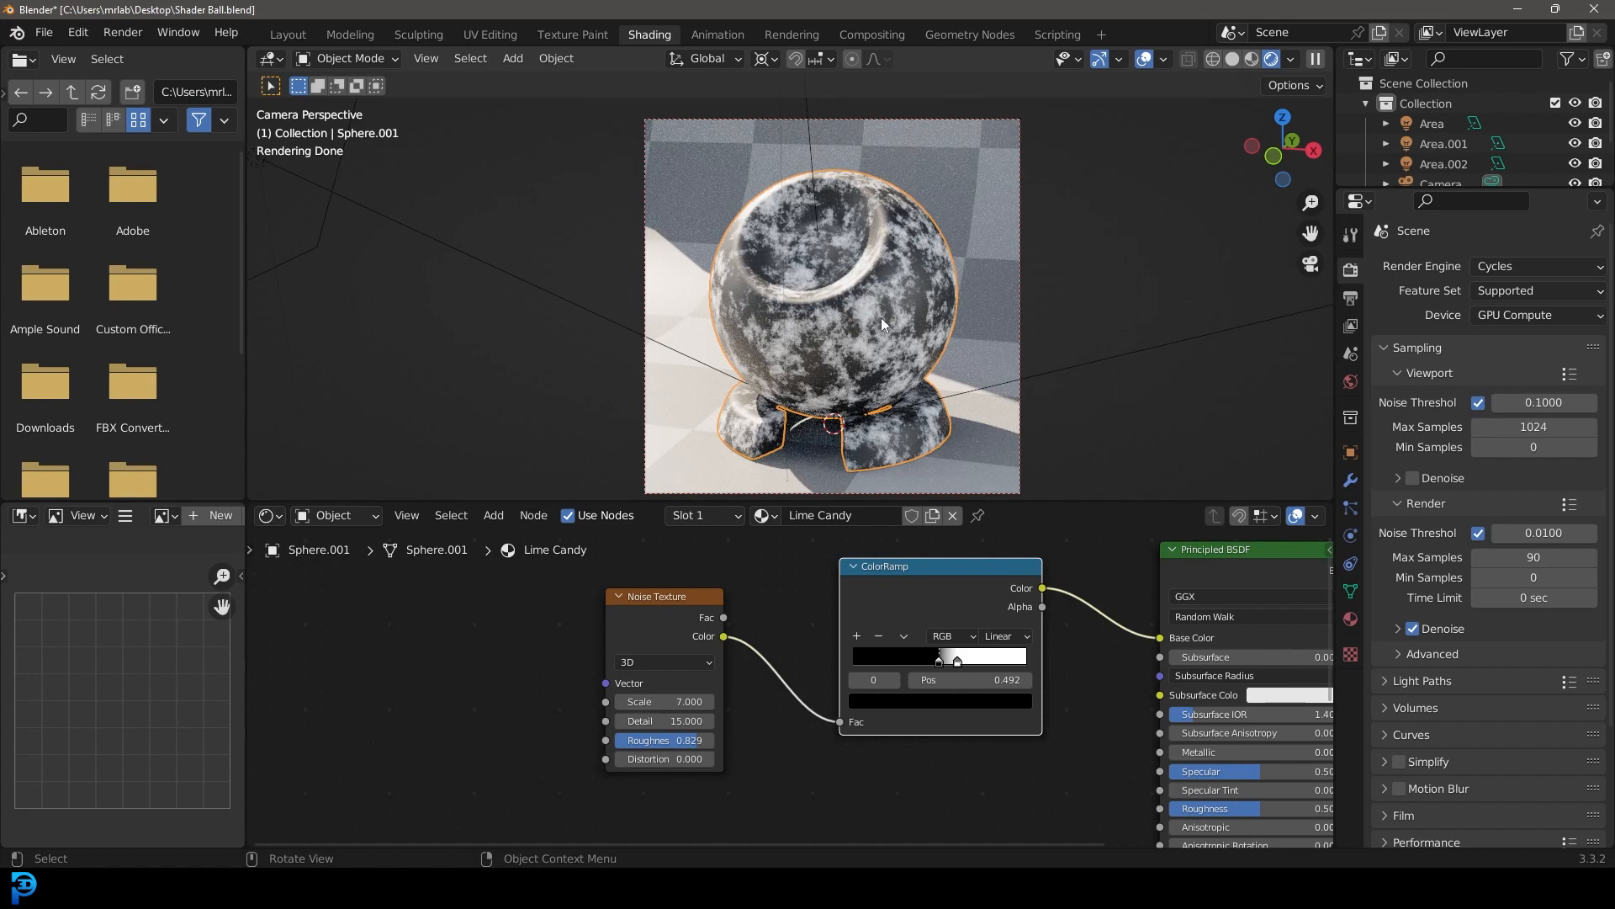
Enlarge the node editor and reposition the Noise Texture and ColorRamp nodes to make room before the Principled BSDF
scroll(785, 645, "down", 2)
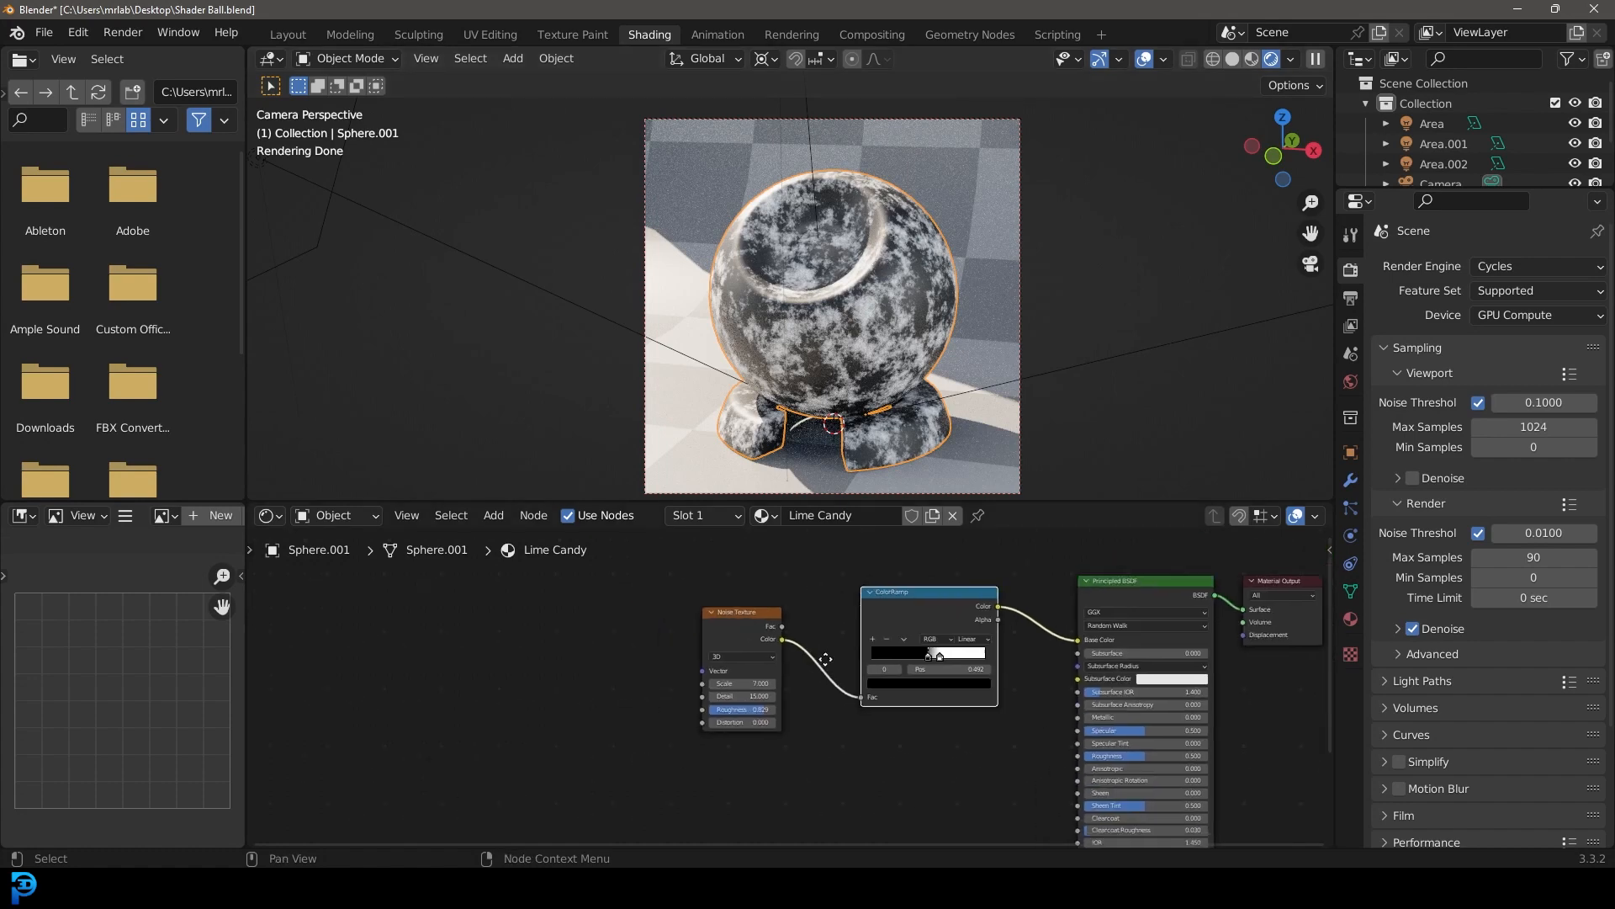
middle_click_drag(786, 644, 896, 612)
scroll(825, 572, "up", 1)
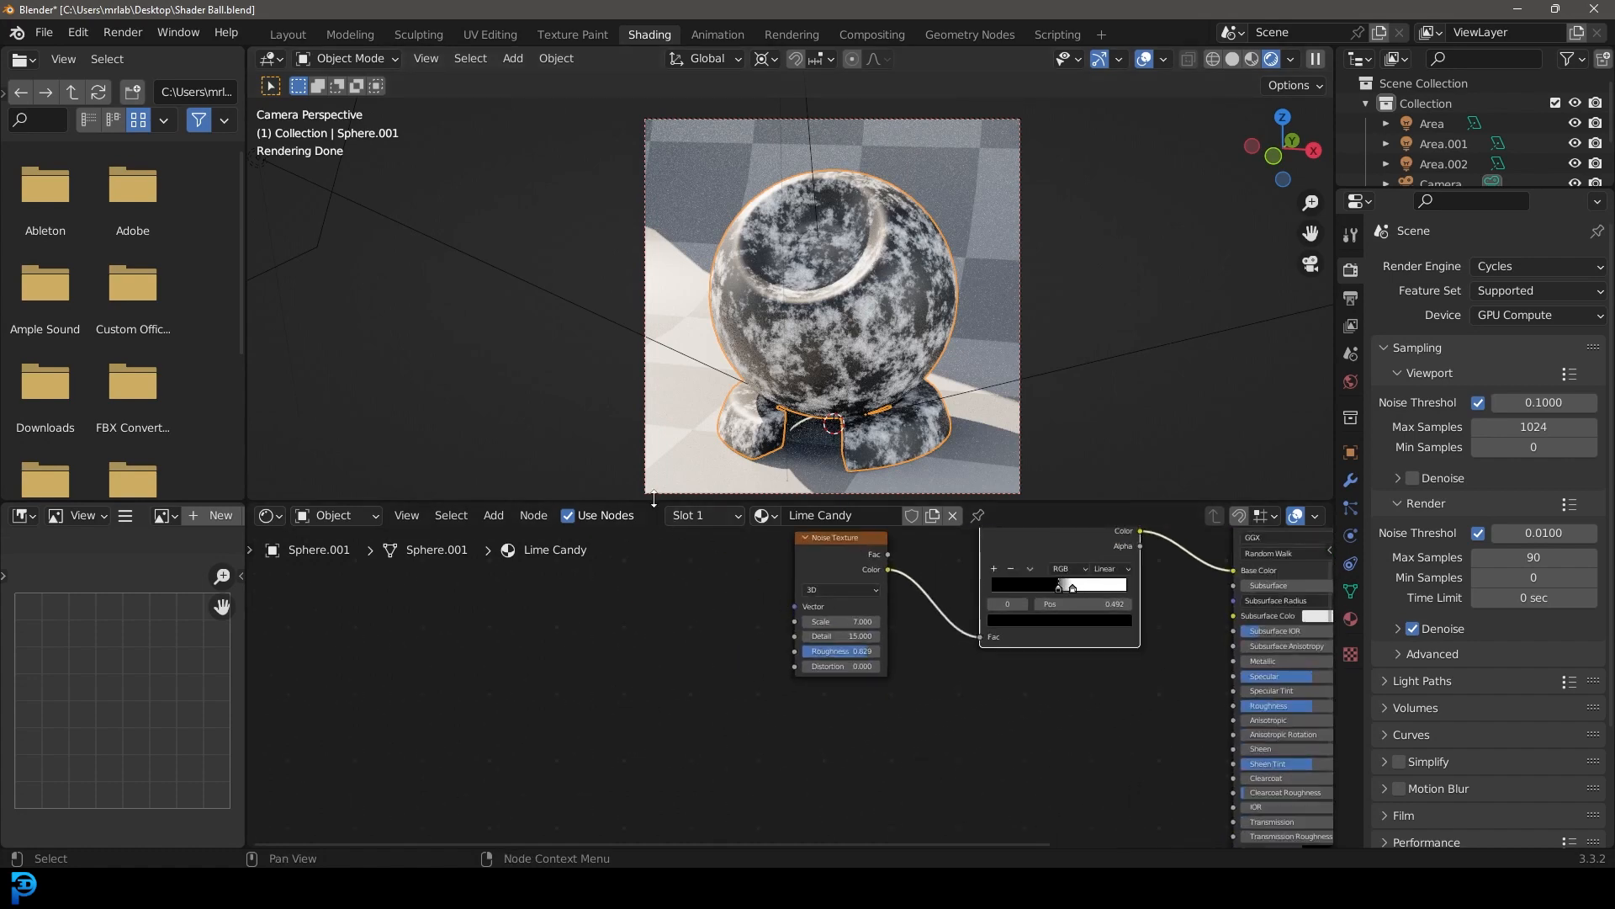
left_click_drag(654, 500, 678, 355)
middle_click_drag(779, 521, 494, 506)
left_click_drag(528, 472, 418, 540)
left_click_drag(721, 453, 574, 608)
middle_click_drag(607, 609, 587, 505)
scroll(555, 490, "up", 1)
left_click_drag(540, 480, 542, 523)
Add a Bump node, feeding the ColorRamp's Color into its Height and its Normal output into the Principled BSDF's Normal
key("shift+a")
left_click(785, 536)
type("bump")
left_click(802, 574)
left_click(795, 618)
left_click_drag(679, 527, 781, 676)
middle_click_drag(917, 653, 747, 557)
scroll(882, 646, "up", 4)
left_click_drag(771, 545, 861, 690)
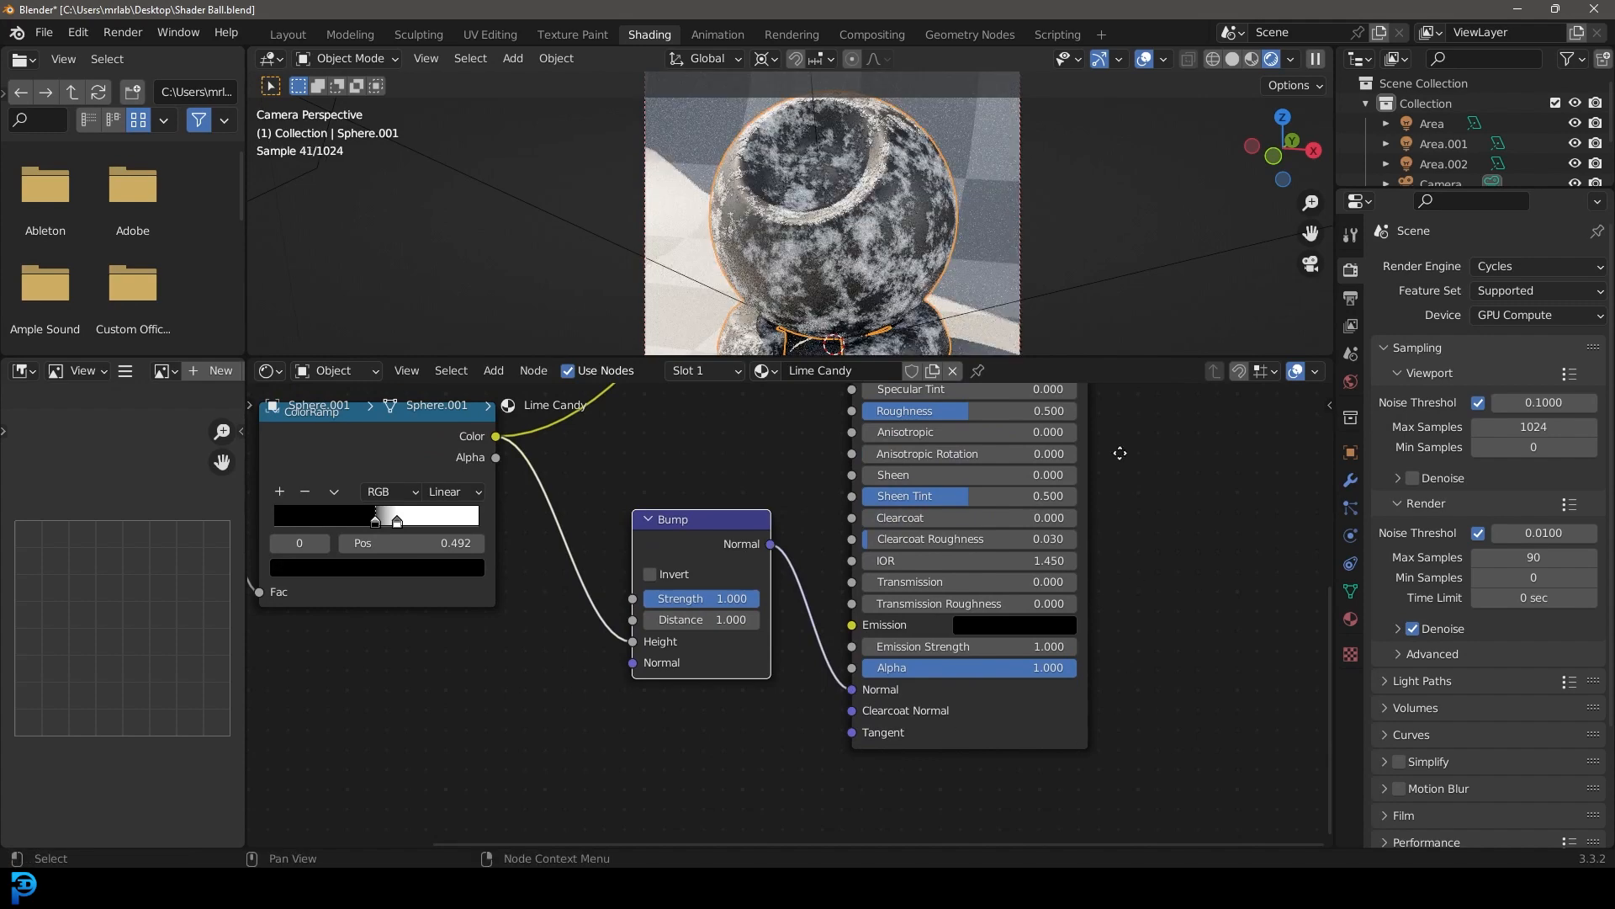
Disconnect the ColorRamp from the Base Color of the Principled BSDF
middle_click_drag(1118, 451, 1139, 764)
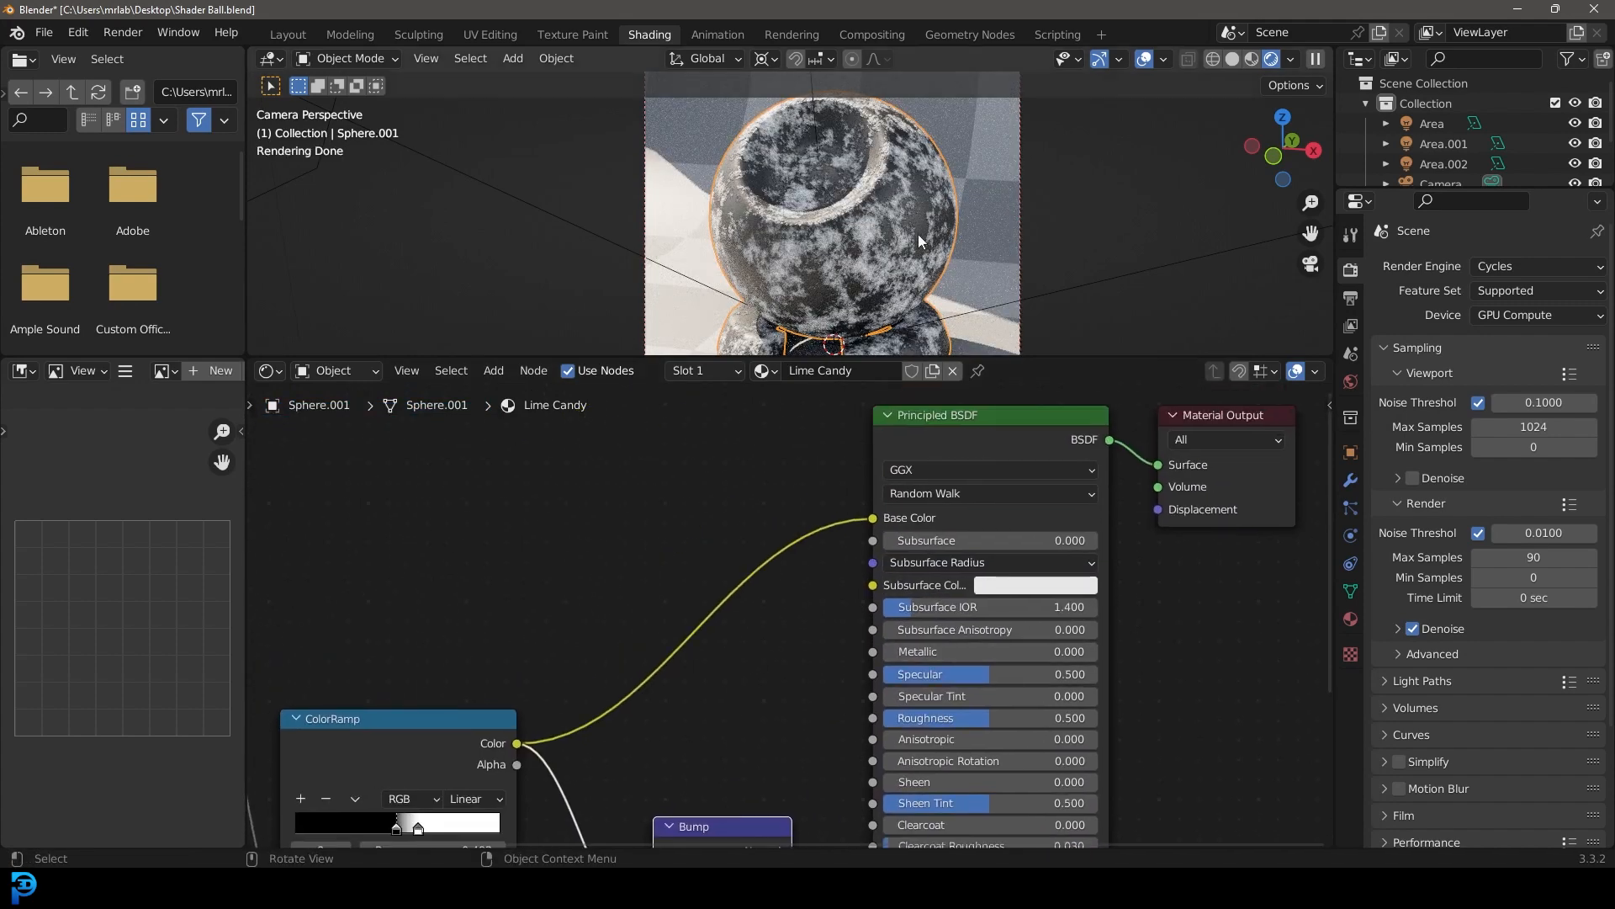
middle_click_drag(705, 666, 938, 636)
scroll(875, 663, "down", 1)
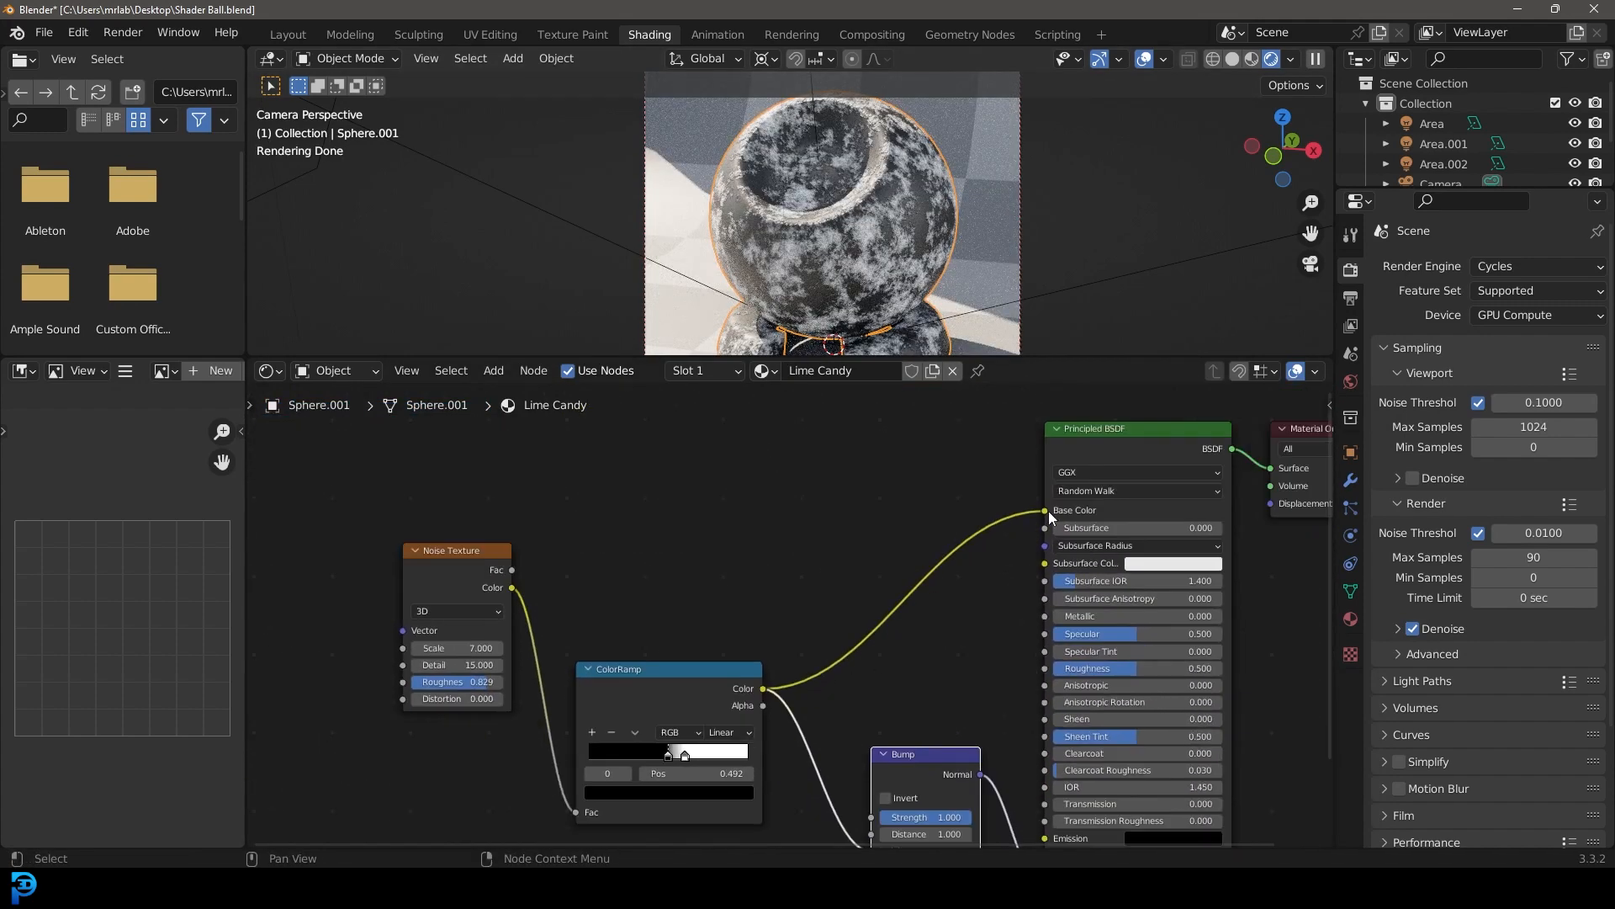
scroll(659, 582, "up", 1)
left_click_drag(1116, 514, 941, 582)
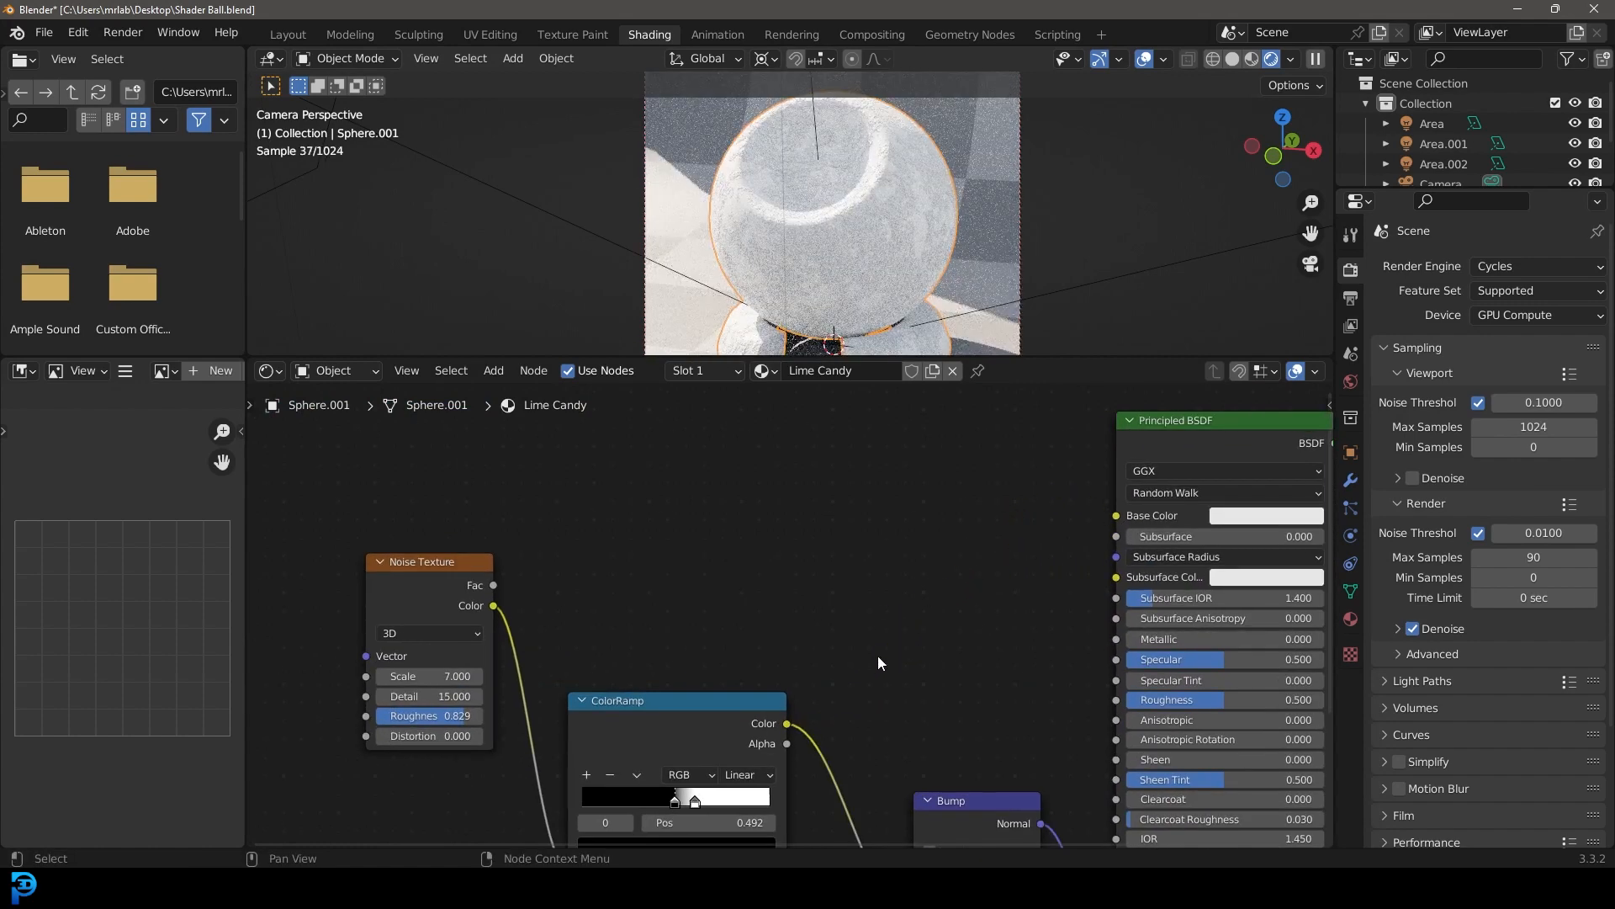
Duplicate the ColorRamp above the original, feed the Noise Texture's Color into its Fac and its Color into the Principled BSDF's Base Color
left_click(654, 717)
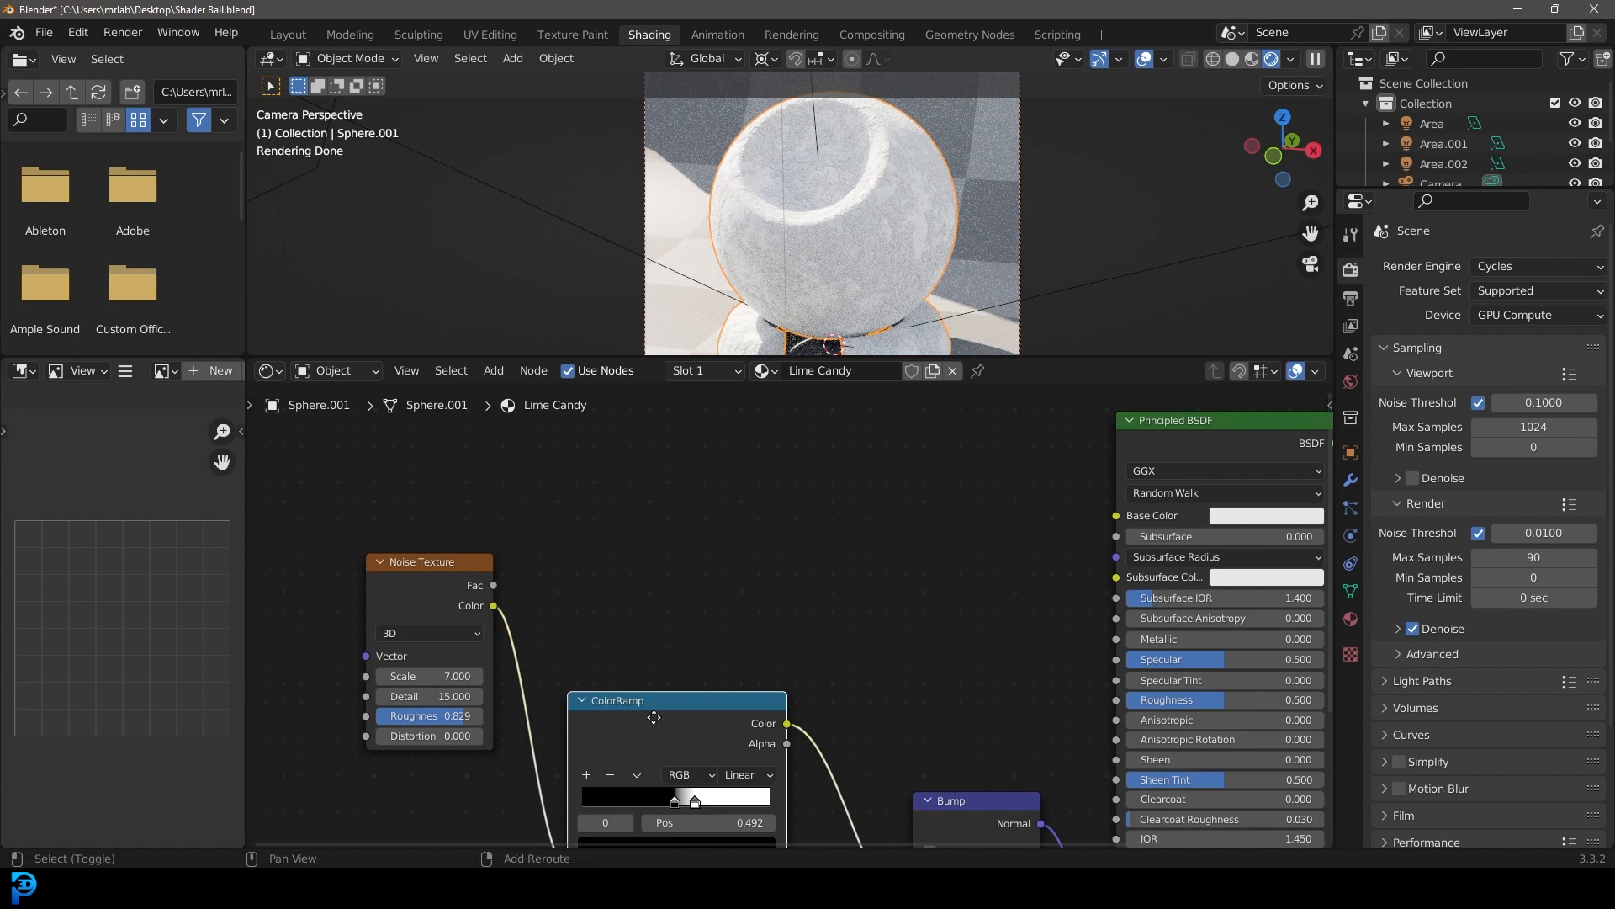
key("shift+d")
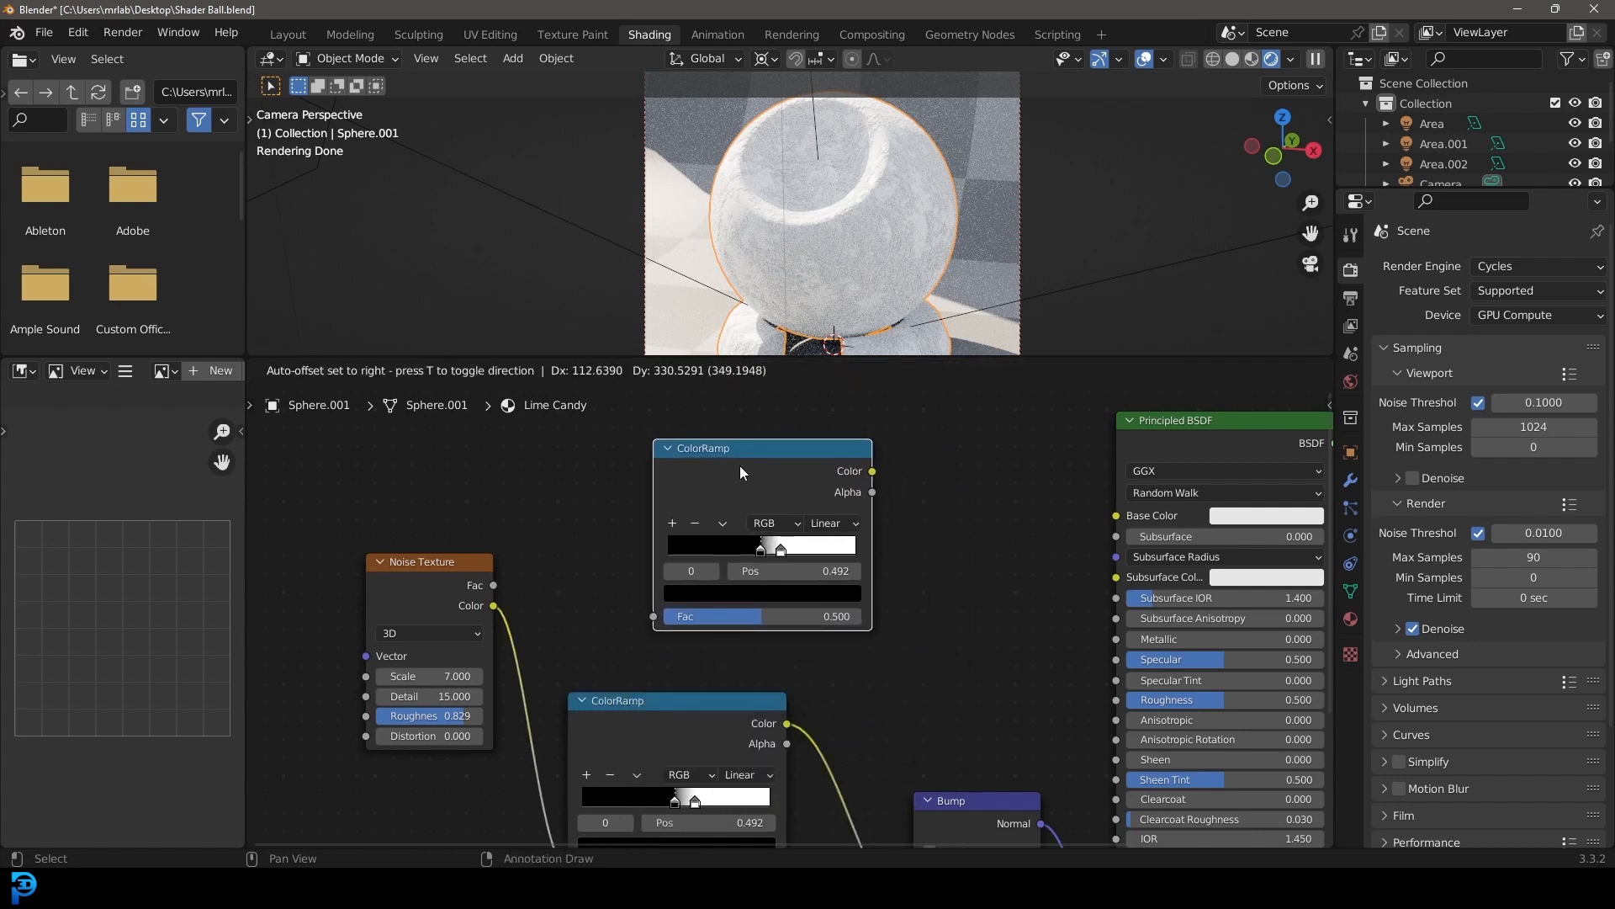
left_click(739, 466)
left_click_drag(494, 607, 654, 616)
middle_click_drag(935, 542, 806, 554)
left_click_drag(745, 483, 989, 527)
middle_click_drag(758, 598, 983, 598)
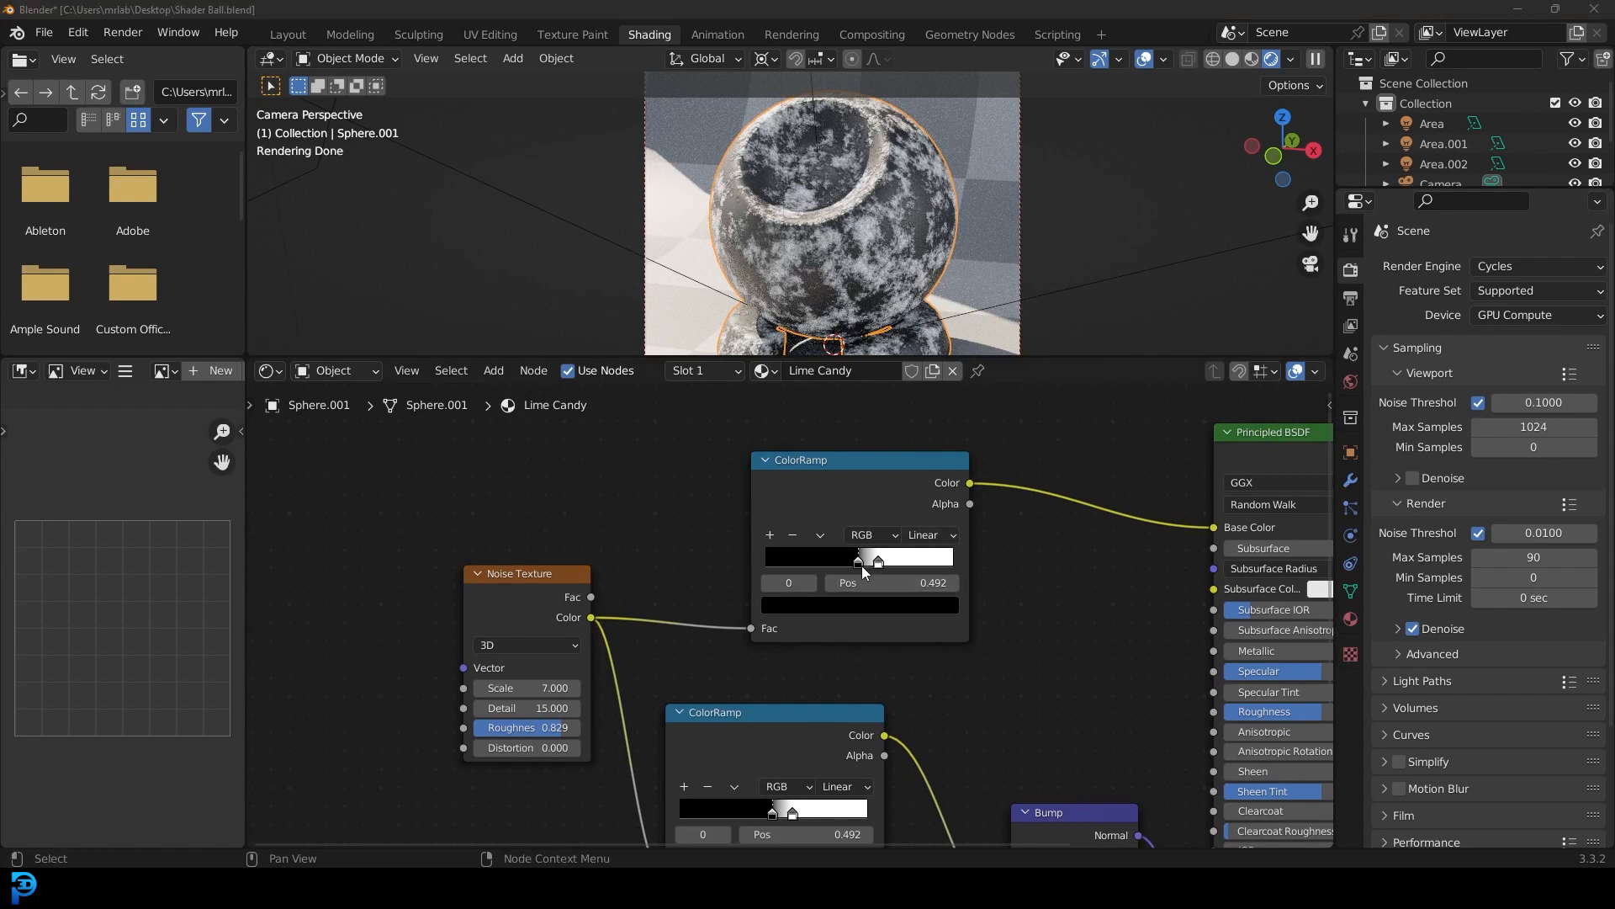
Move the Base Color ramp's black stop to about 0.328 and color it light green with H 0.298, S 0.814, V 1.000
left_click_drag(860, 562, 828, 562)
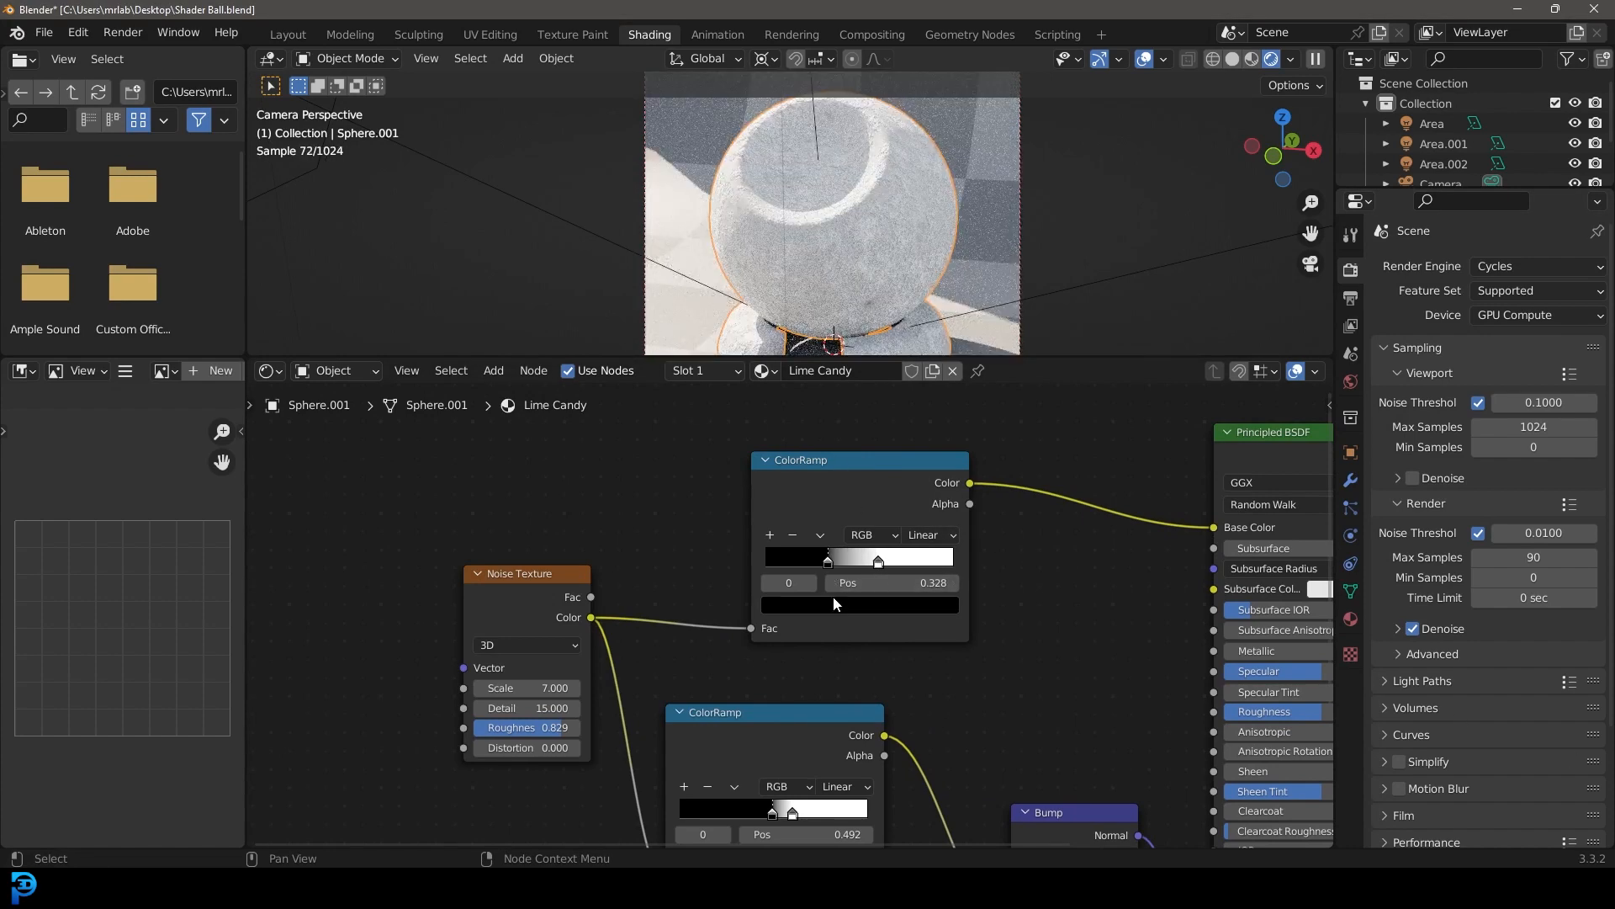
left_click(834, 605)
left_click(918, 353)
left_click_drag(917, 352, 918, 344)
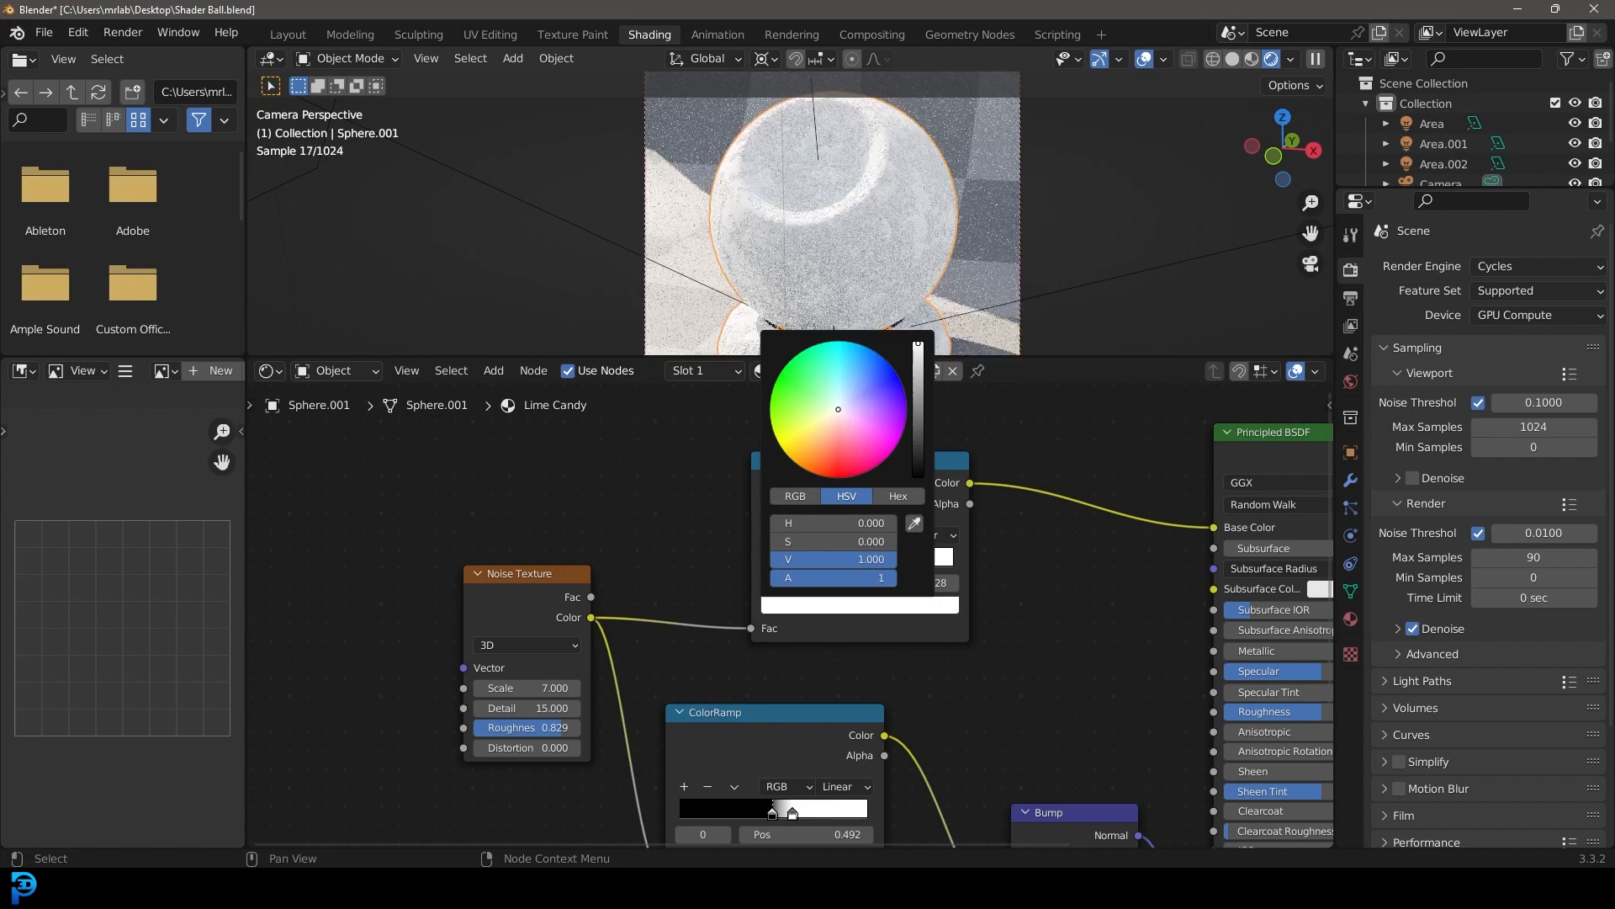
left_click(803, 399)
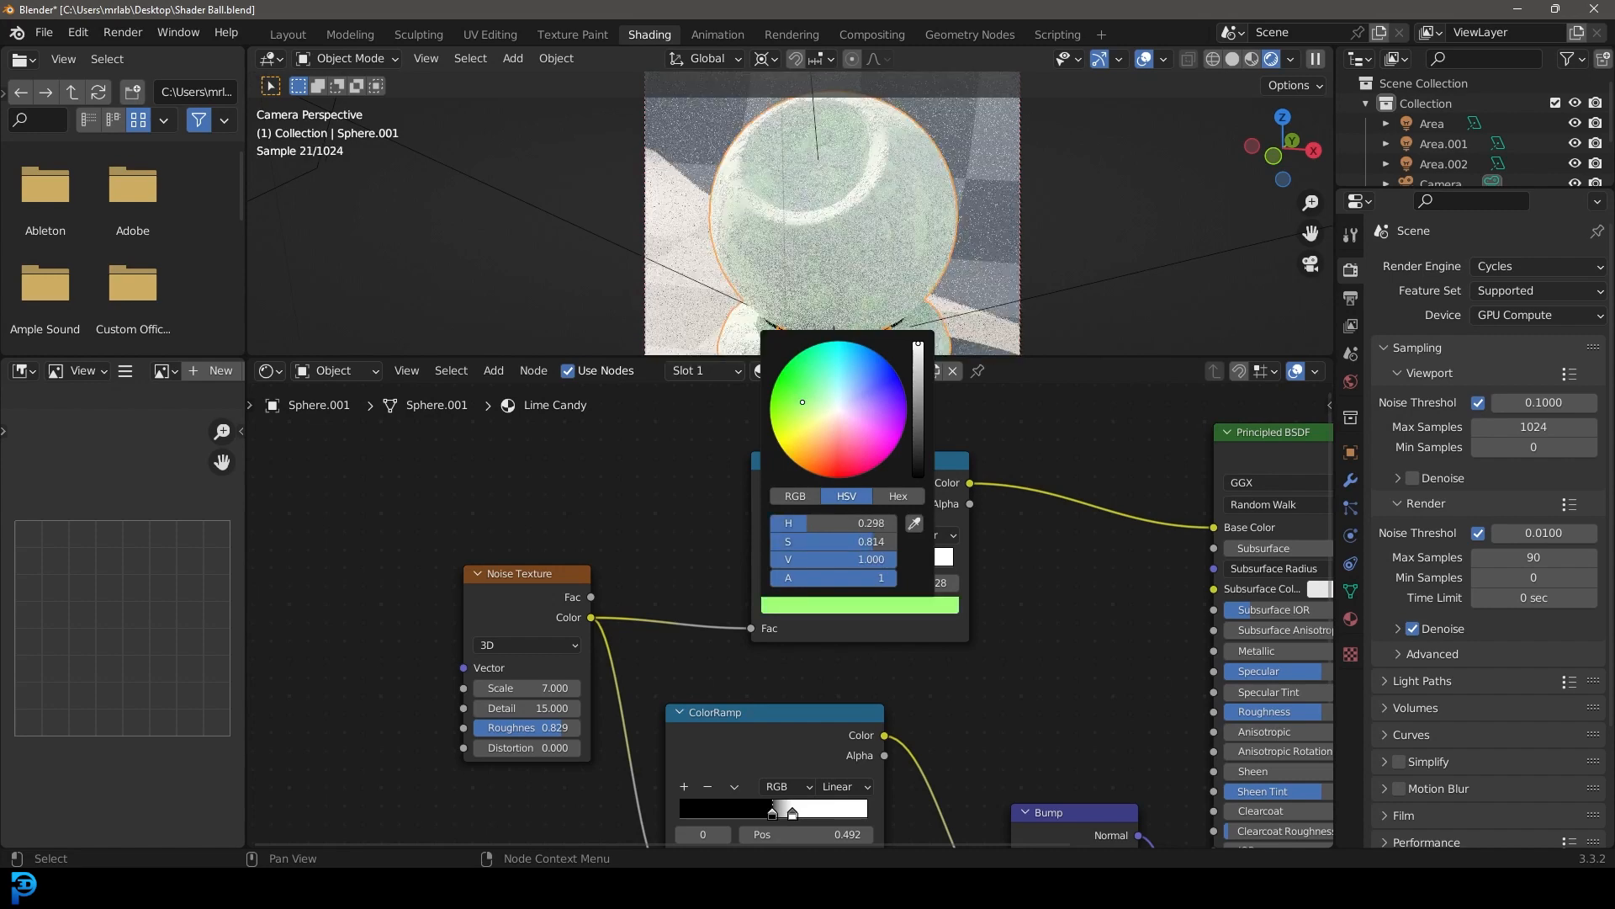
Change the Base Color ramp's white stop to a bright lime green
left_click(883, 564)
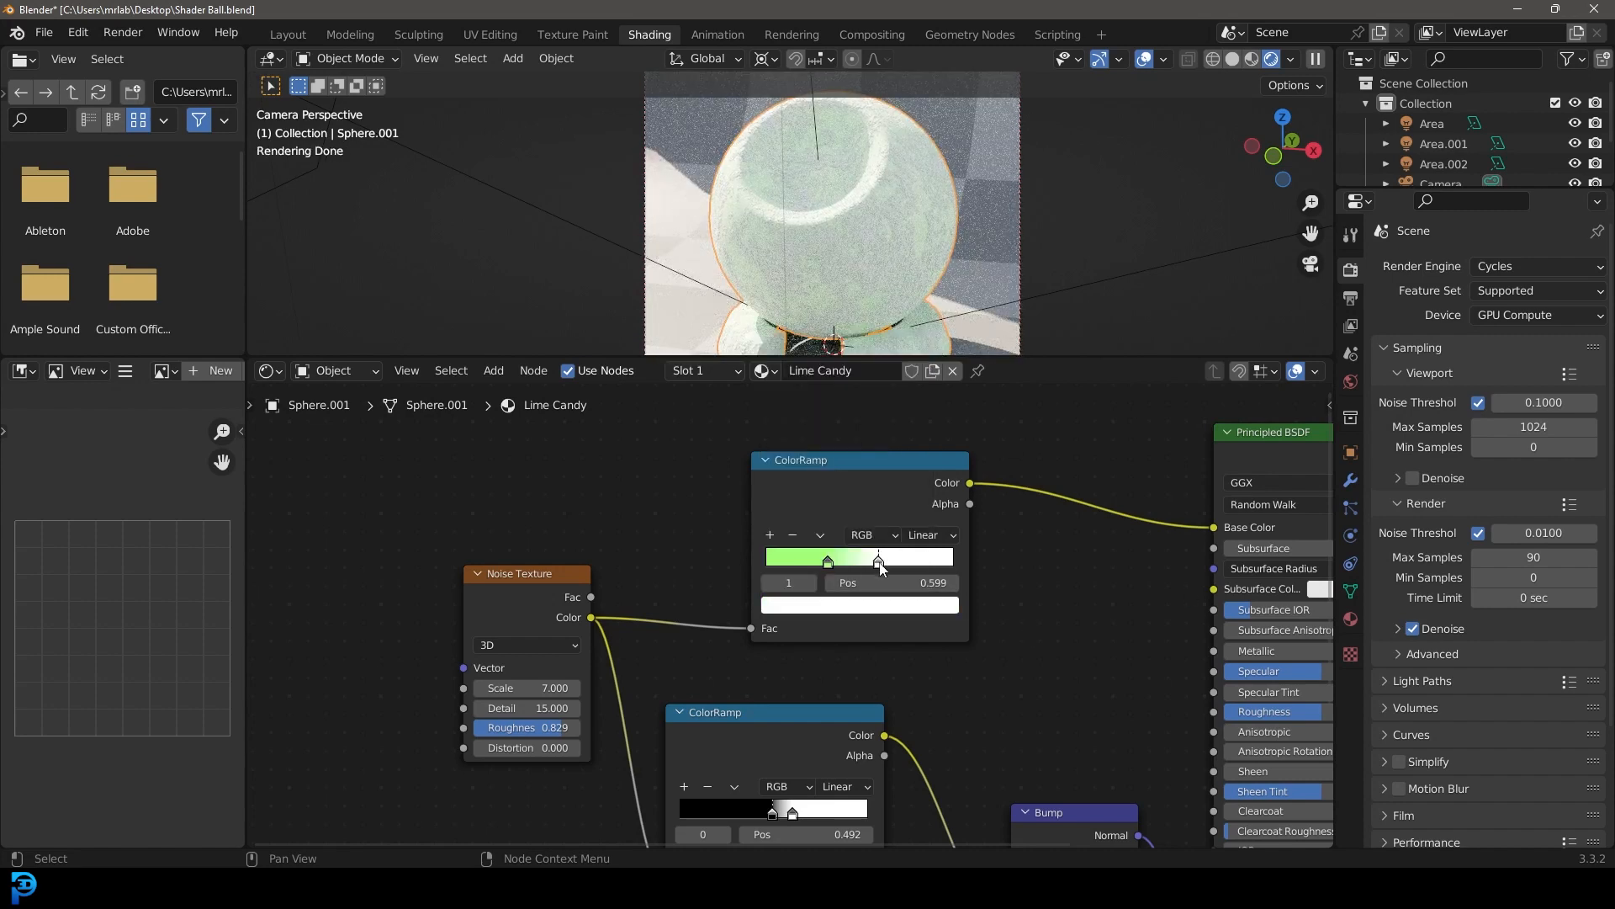
left_click(885, 606)
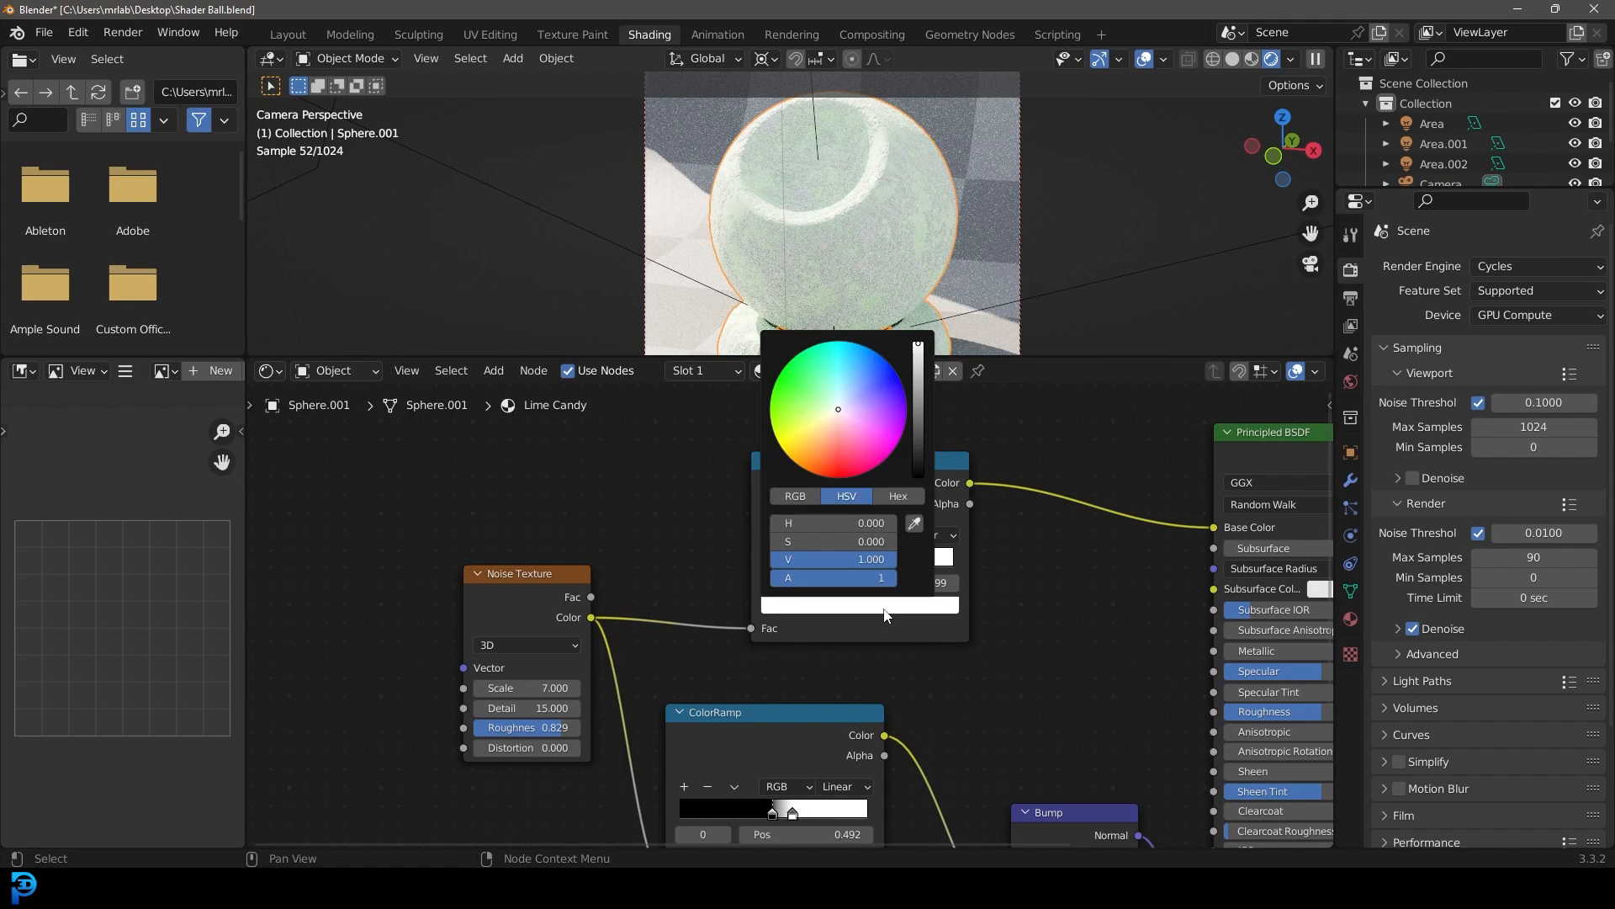
left_click(800, 398)
Move the Base Color ramp's first stop to about 0.366 and darken it to a more saturated green with value about 0.405
left_click_drag(827, 561, 835, 562)
left_click(847, 606)
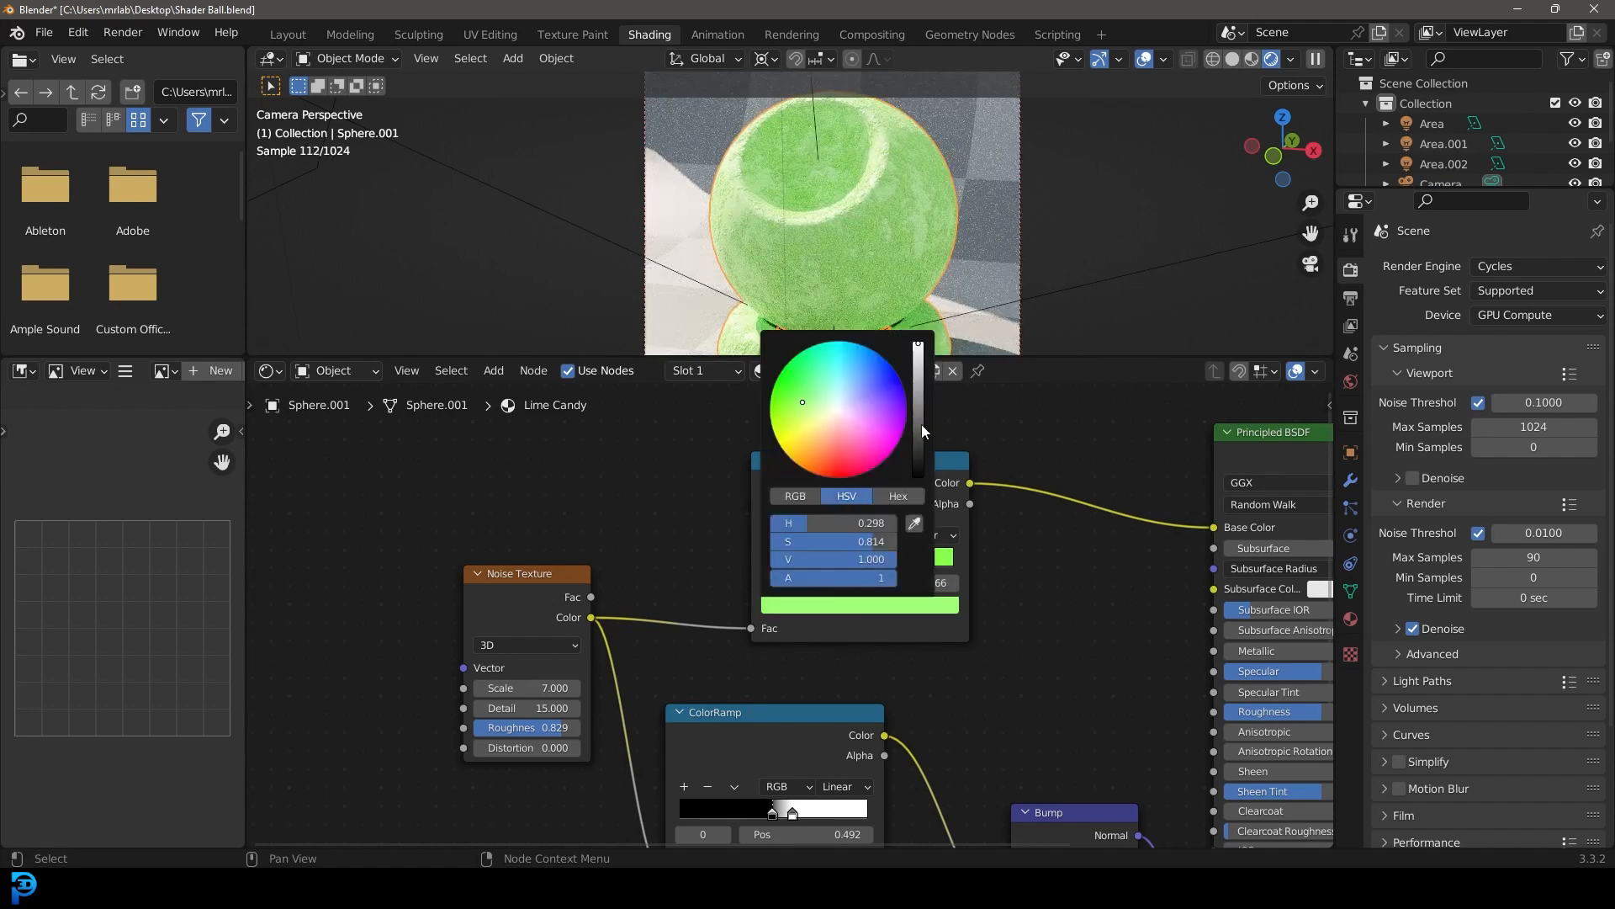
left_click_drag(923, 378, 921, 387)
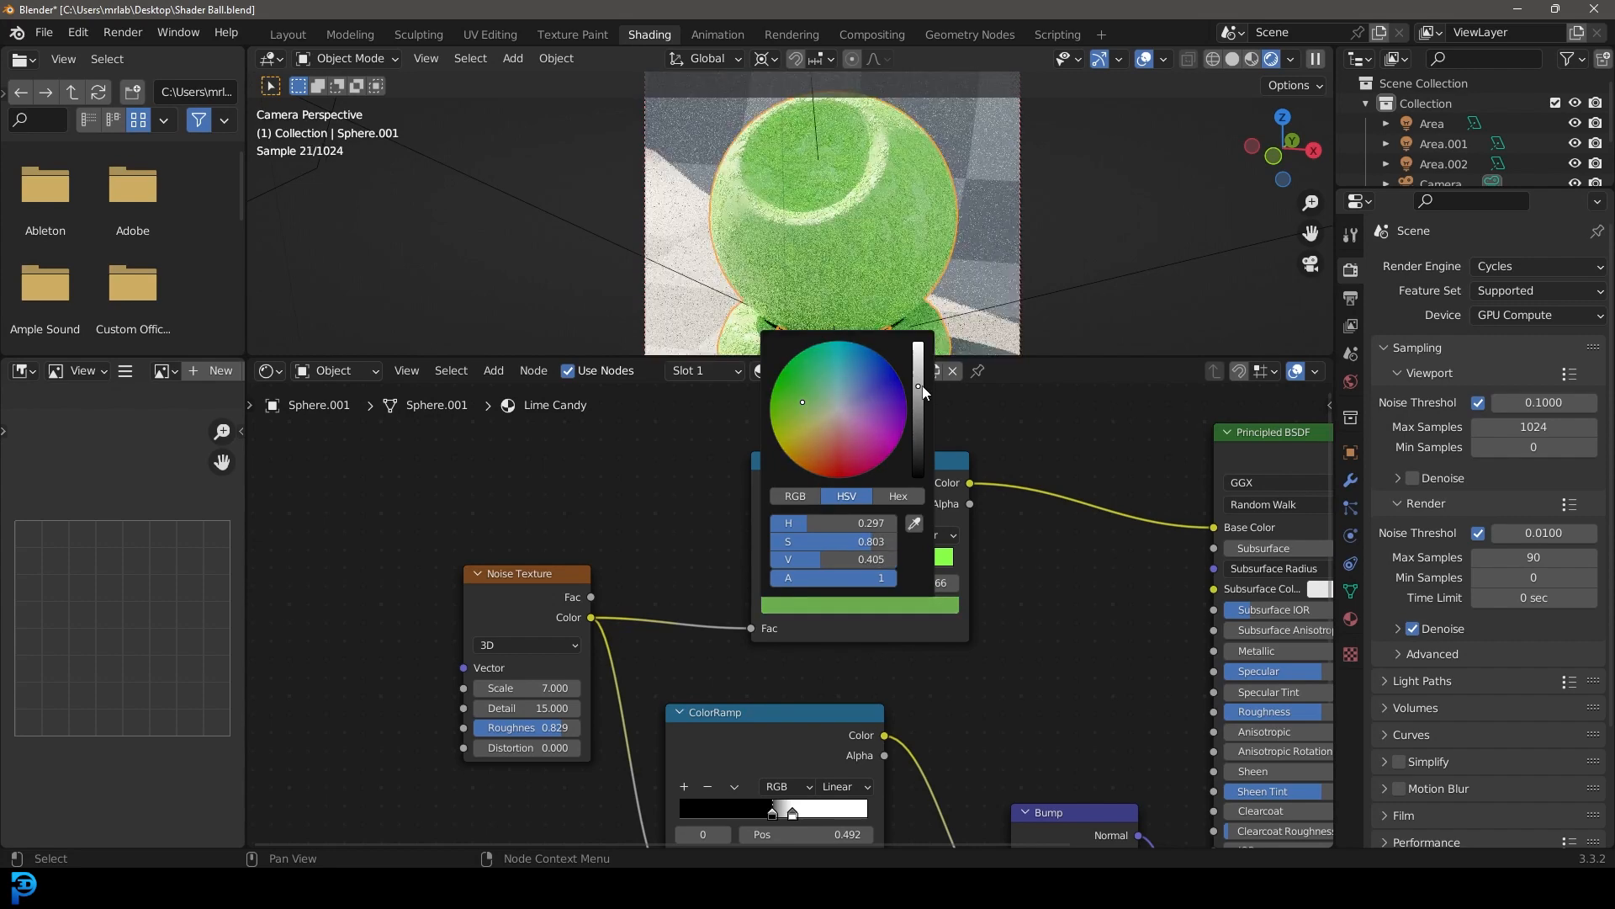
left_click(916, 604)
left_click(786, 397)
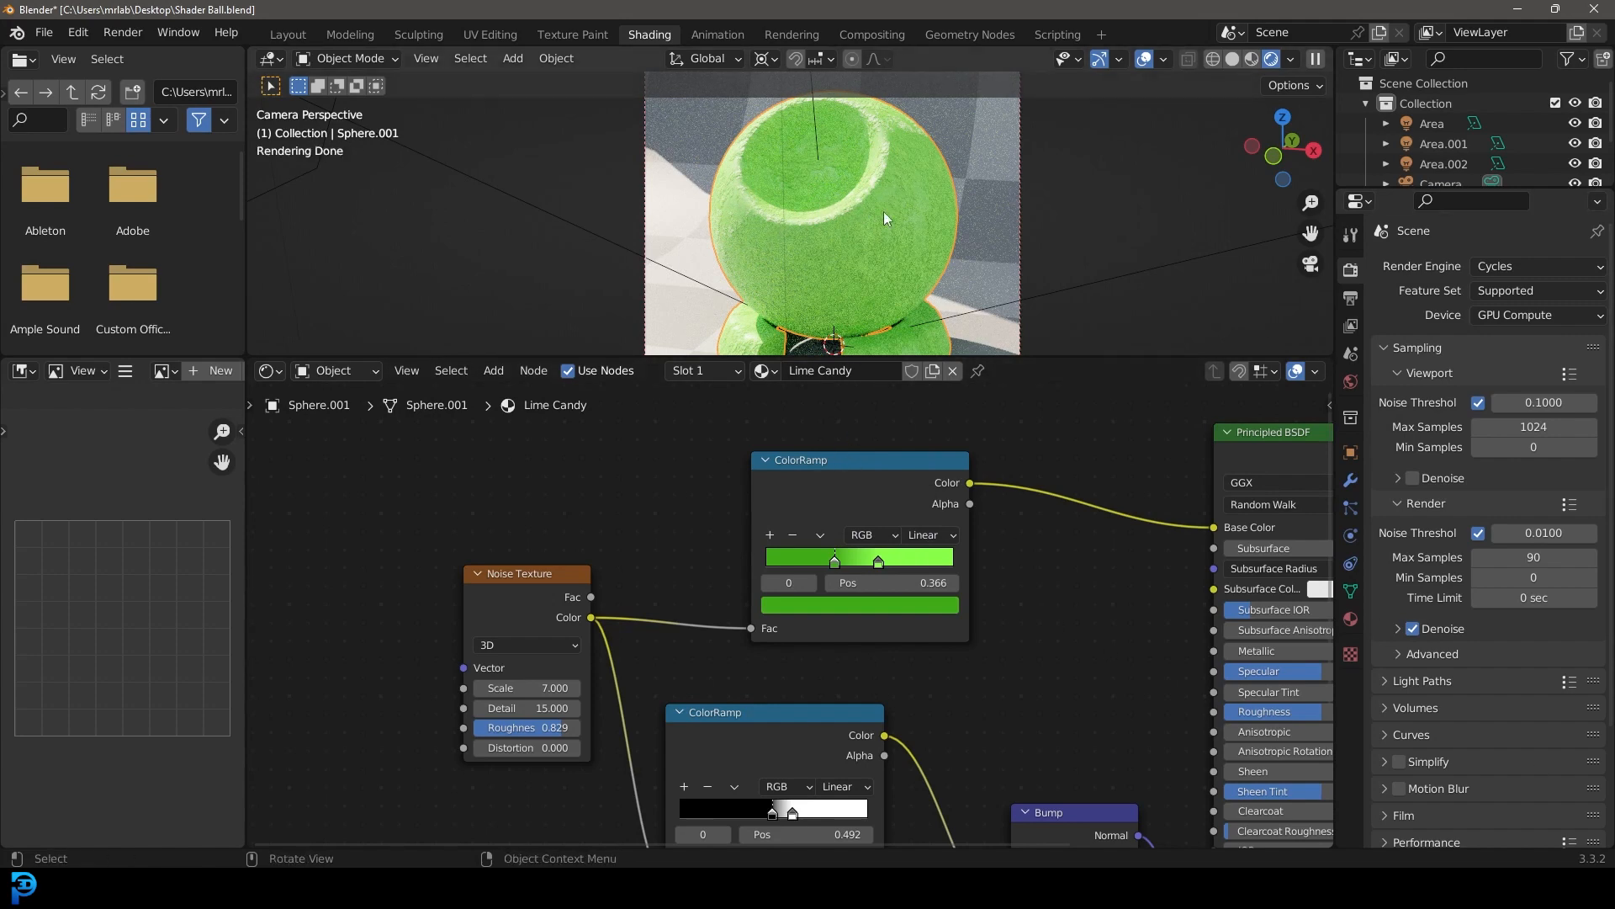
Spread out the Noise Texture and both ColorRamp nodes to leave room for another node between the ramps
scroll(826, 537, "down", 5)
middle_click_drag(740, 594, 798, 578)
left_click_drag(881, 510, 843, 418)
left_click_drag(671, 583, 560, 590)
left_click_drag(816, 694, 785, 725)
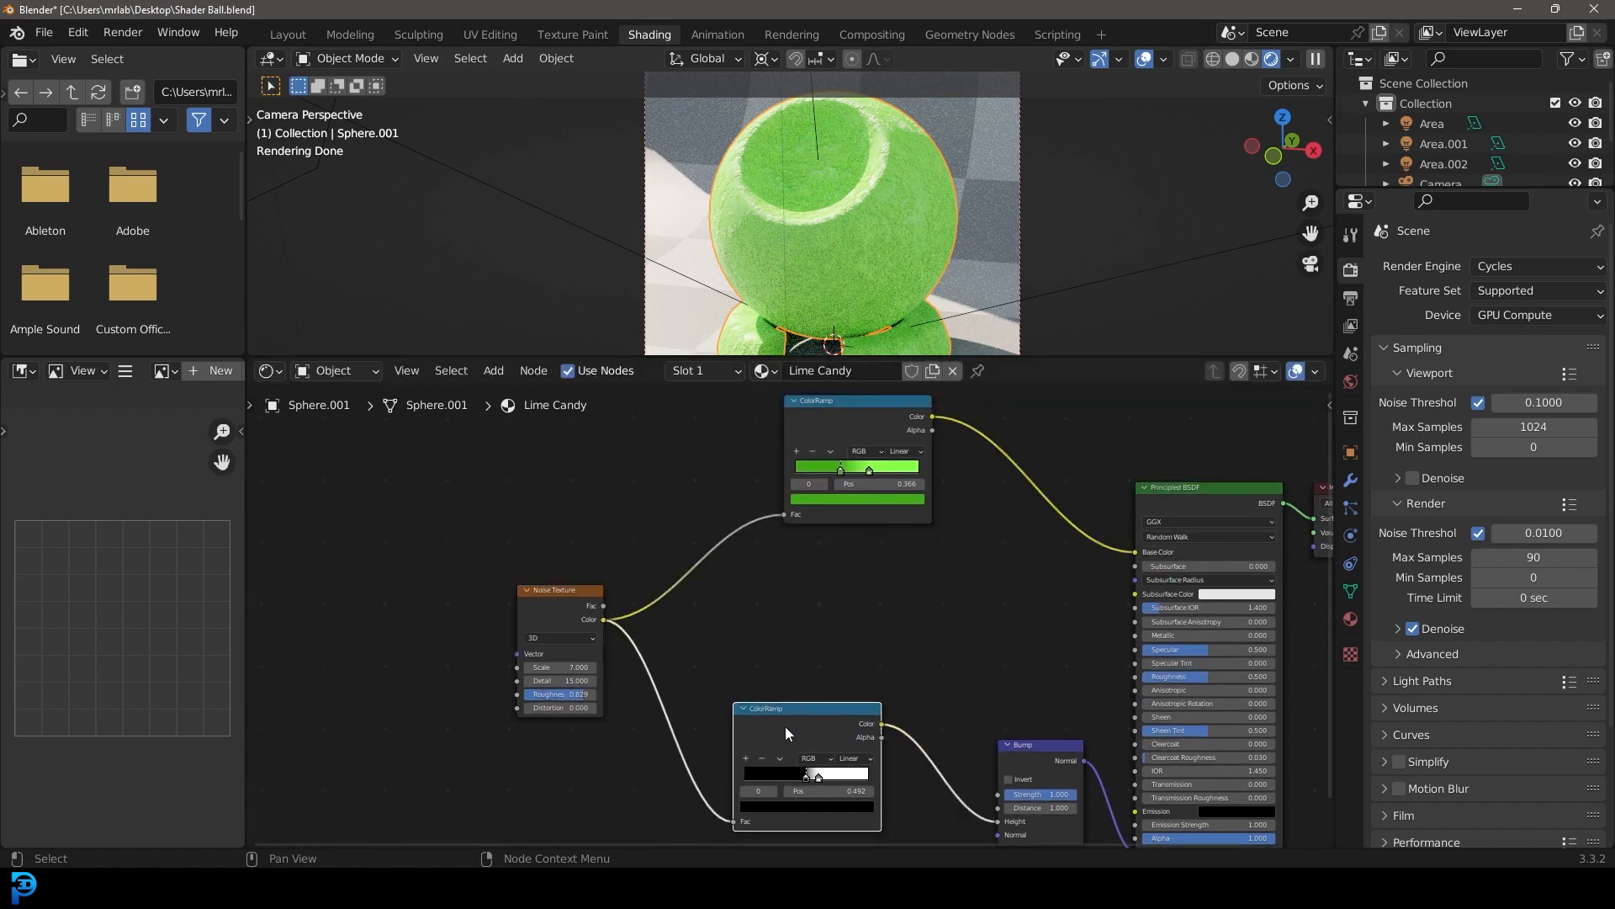
Duplicate the black-and-white ColorRamp, feed the Noise Texture's Color into its Fac and its Color into the Principled BSDF's Roughness
key("shift+d")
left_click(816, 575)
left_click_drag(609, 615, 765, 675)
scroll(770, 670, "up", 2)
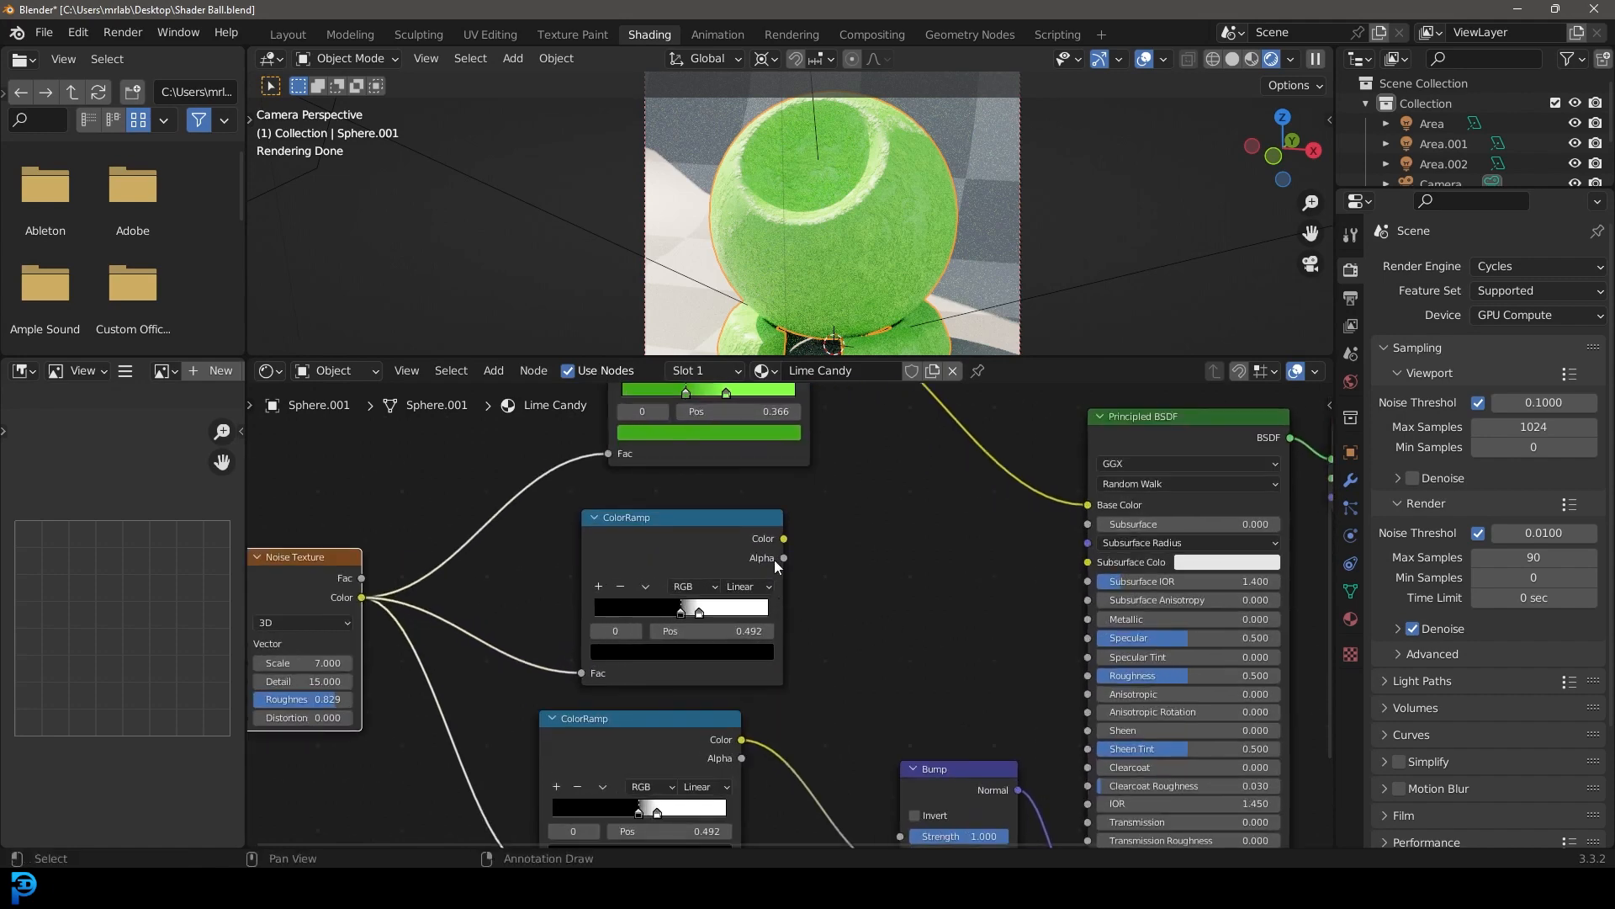
scroll(776, 568, "up", 2)
middle_click_drag(835, 545, 773, 541)
left_click_drag(720, 523, 1077, 681)
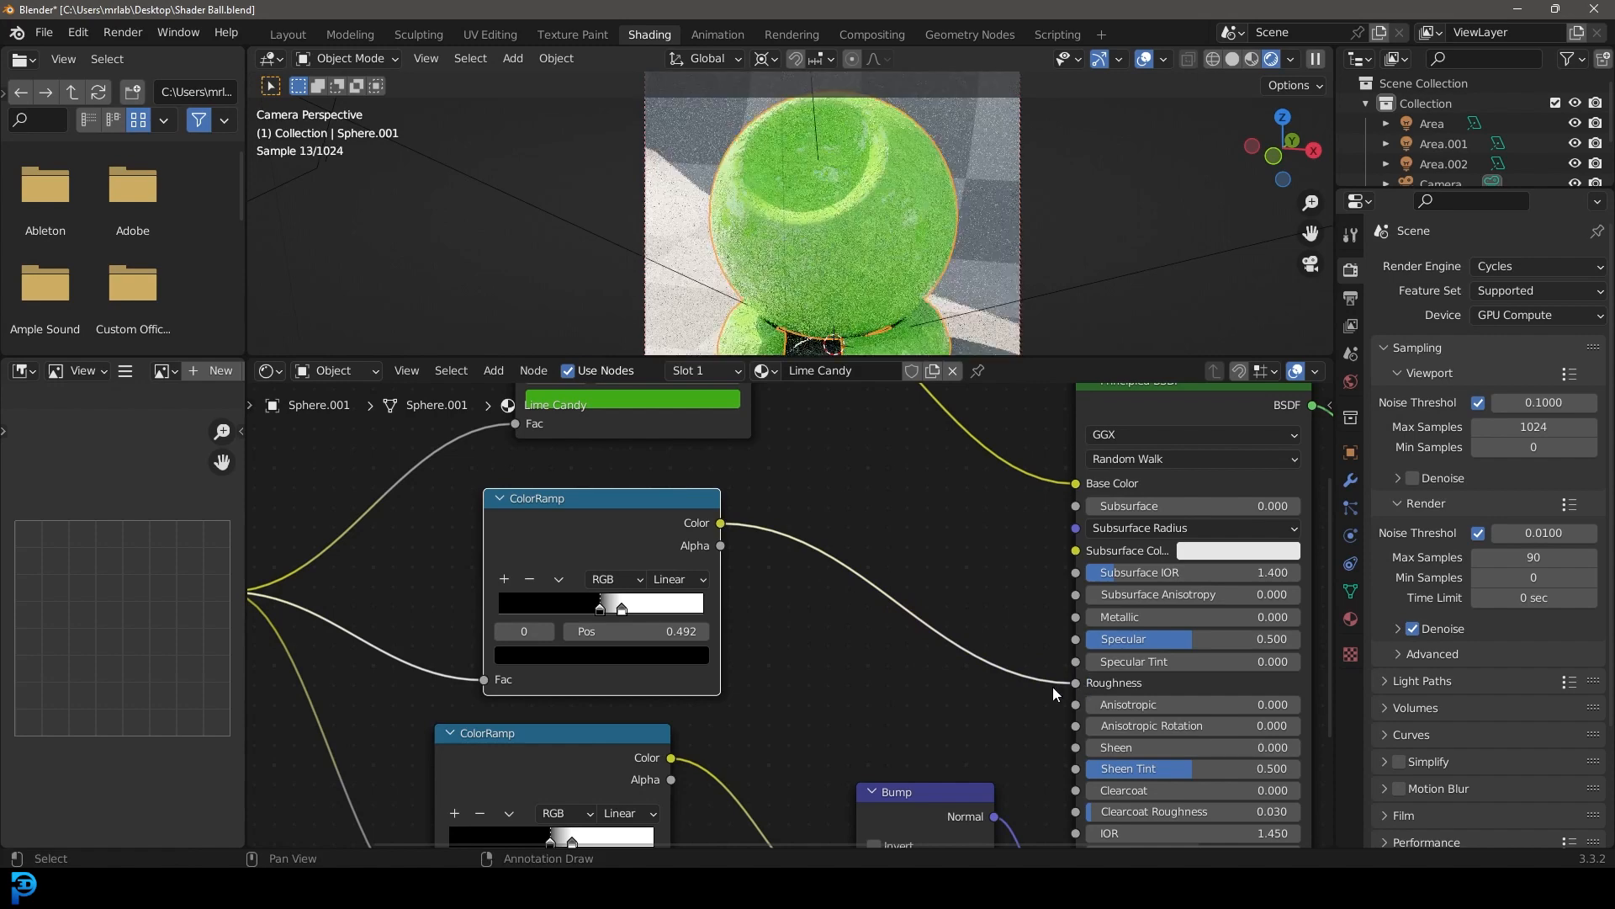
Set the Roughness ramp's black stop to about 0.302 with a dark gray color and its white stop to about 0.905
key("KP_Decimal")
left_click_drag(805, 633, 869, 646)
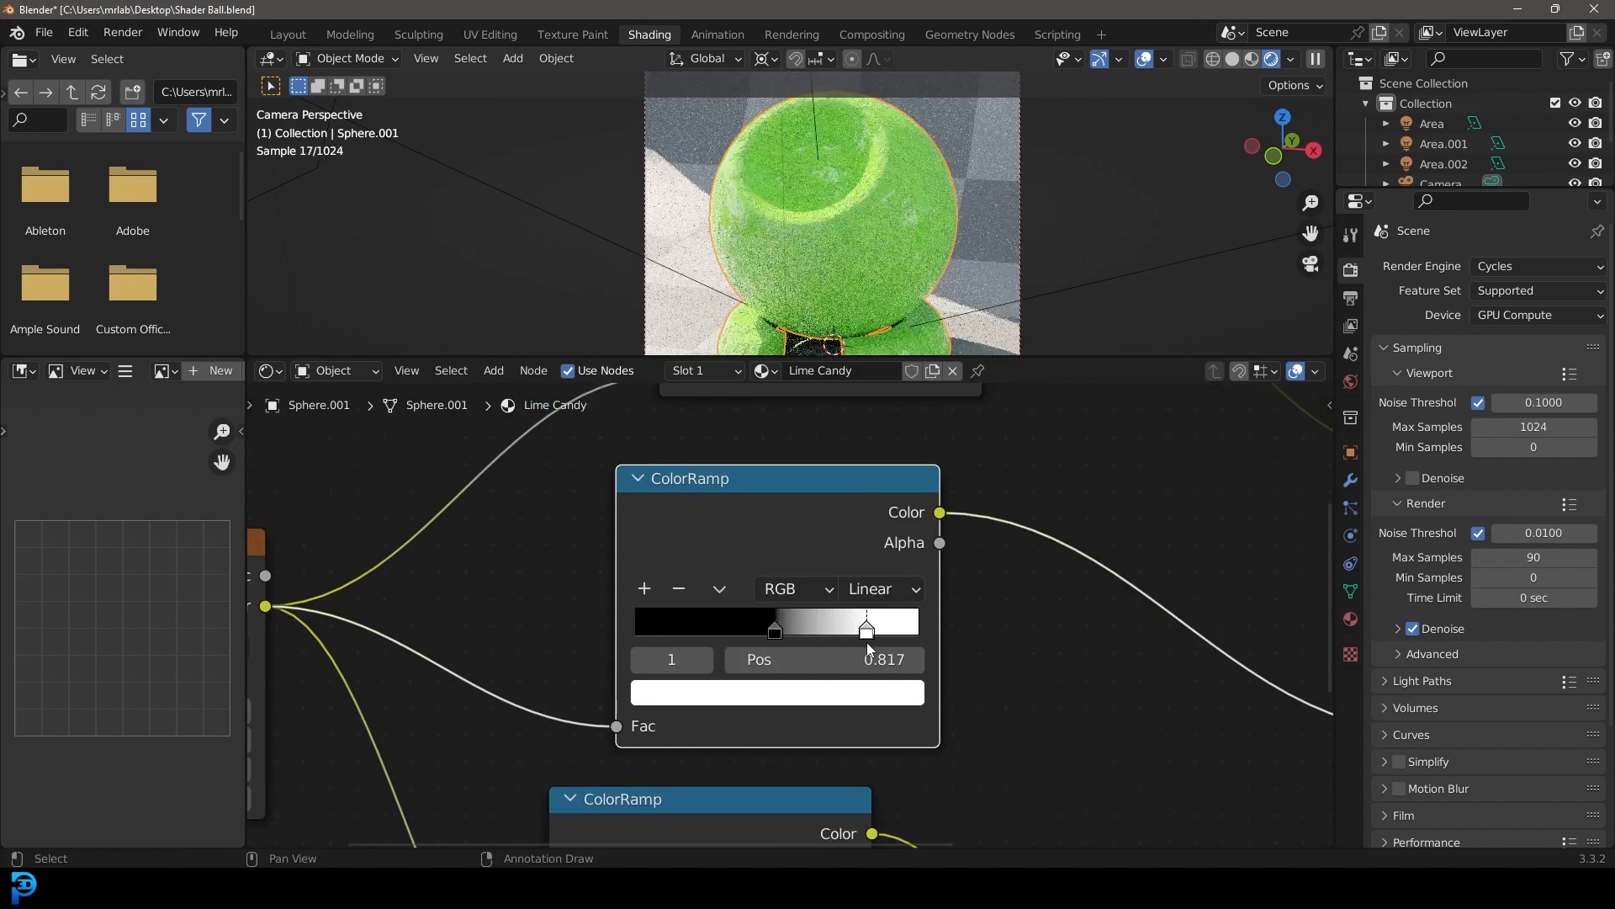
left_click_drag(774, 628, 719, 638)
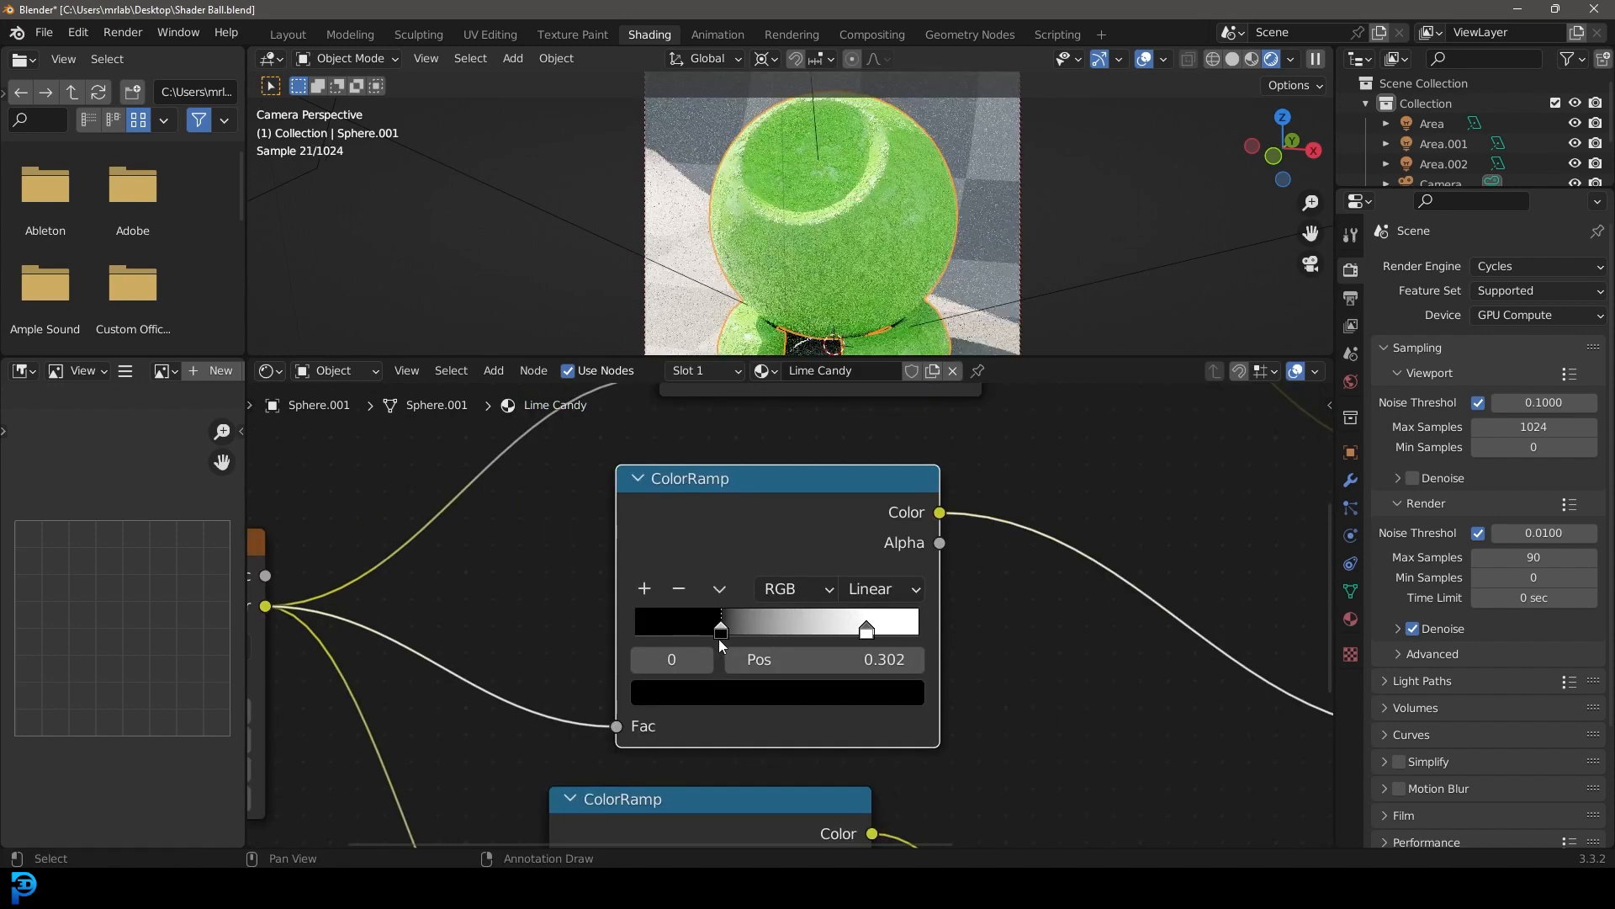
left_click(744, 691)
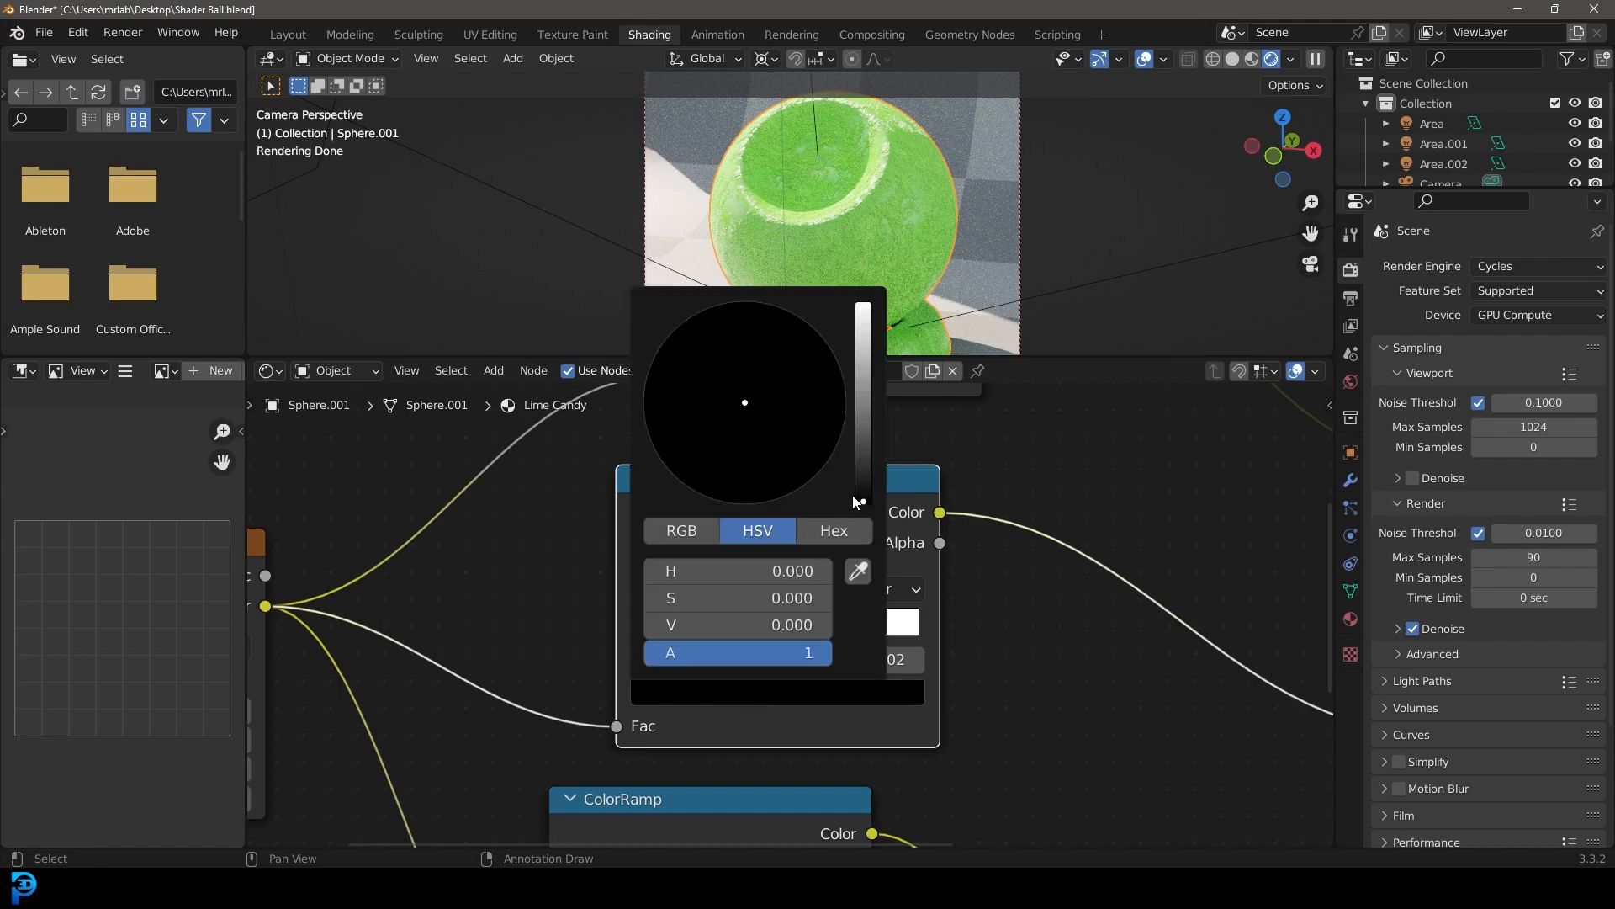
left_click_drag(853, 502, 862, 490)
left_click_drag(863, 484, 863, 464)
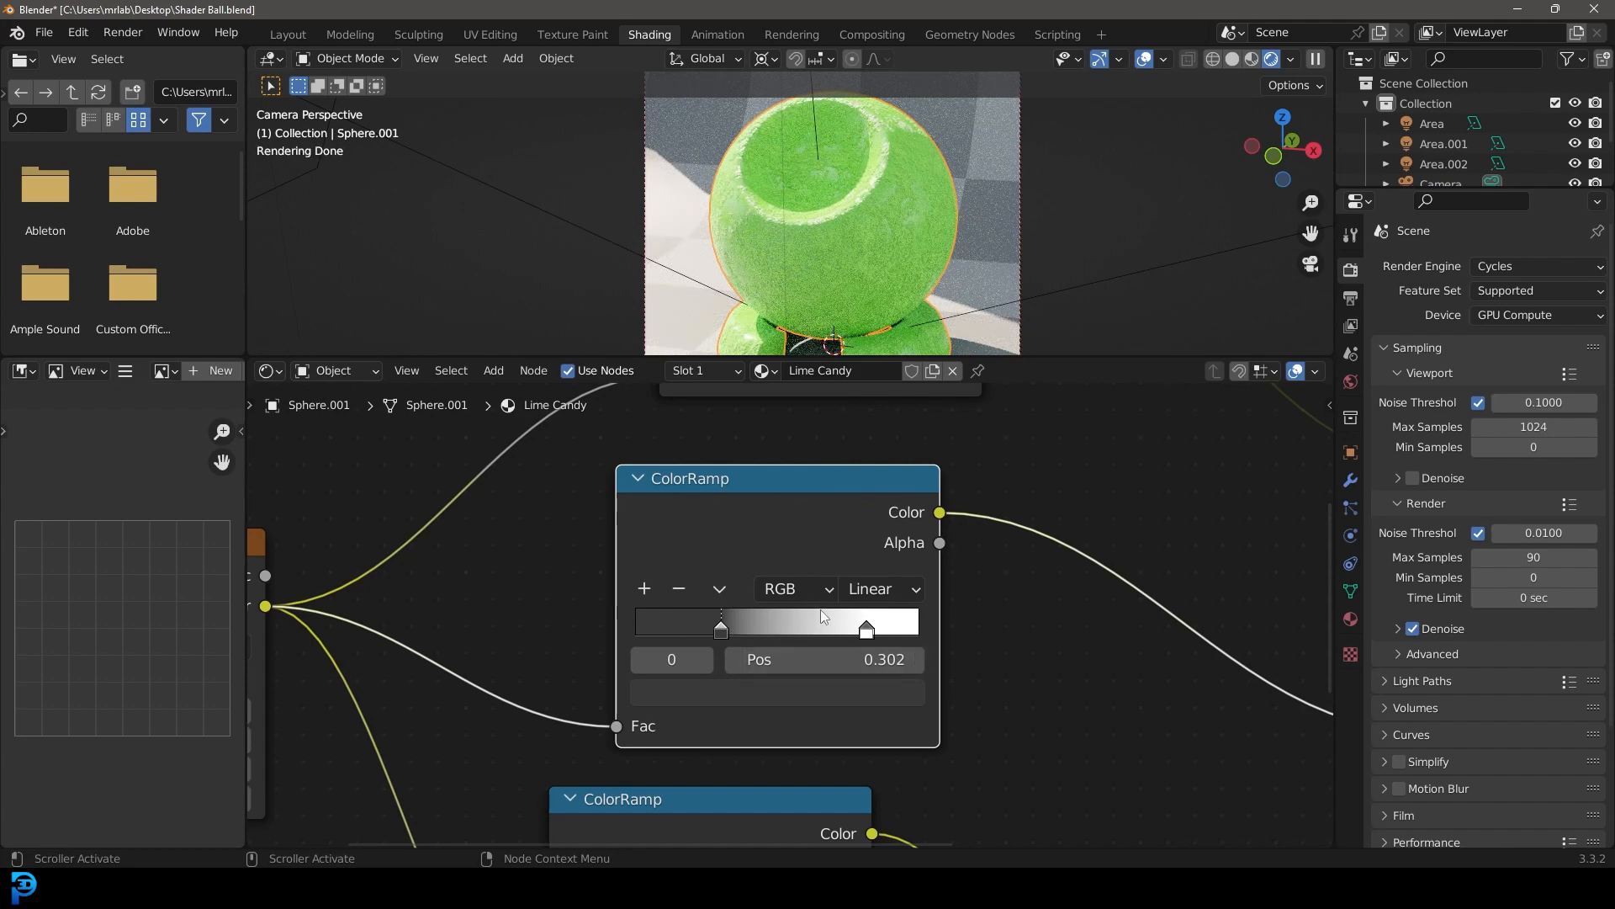
left_click_drag(867, 632, 893, 648)
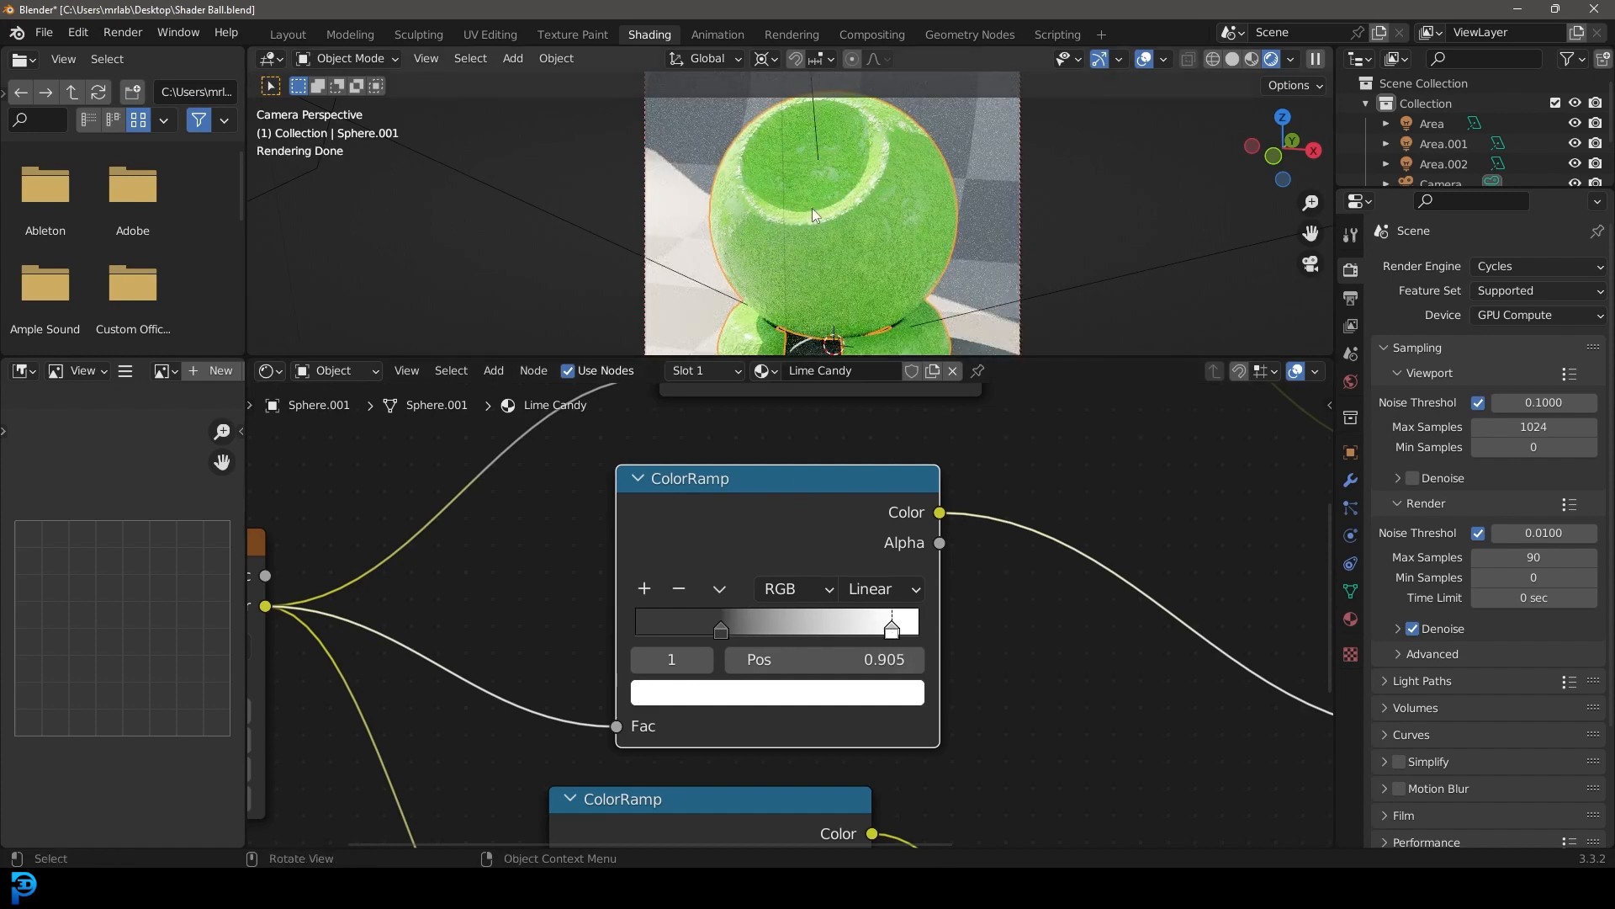
Set the Bump node's Strength to 0.2
scroll(1139, 524, "down", 6)
middle_click_drag(1021, 729, 959, 526)
scroll(972, 555, "up", 4)
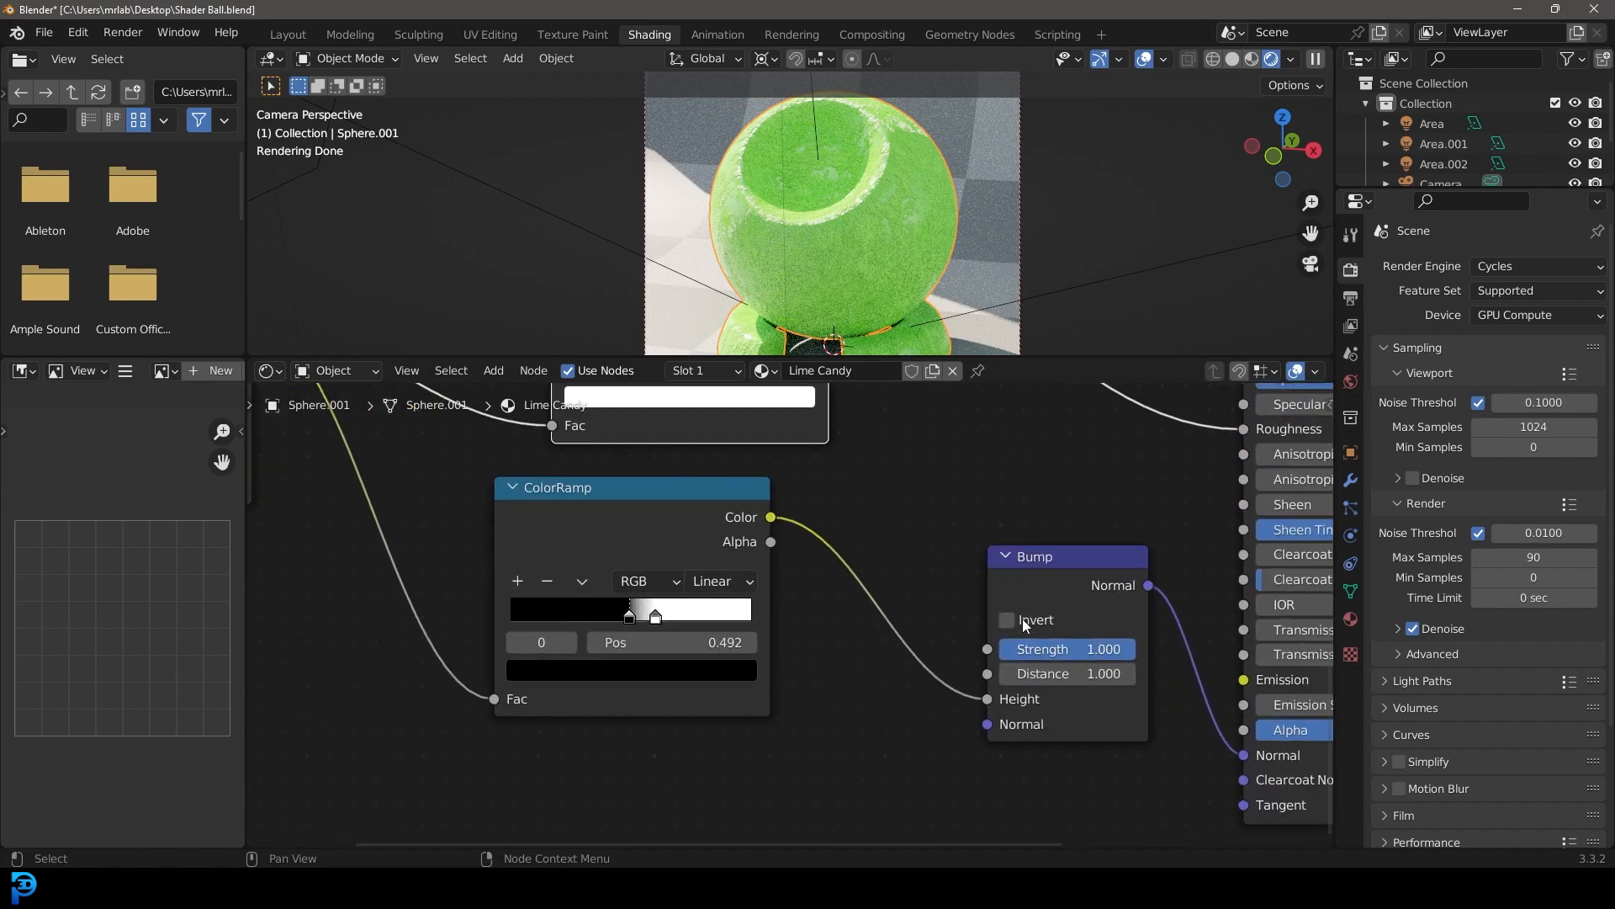
middle_click_drag(998, 598, 812, 531)
scroll(900, 591, "up", 2)
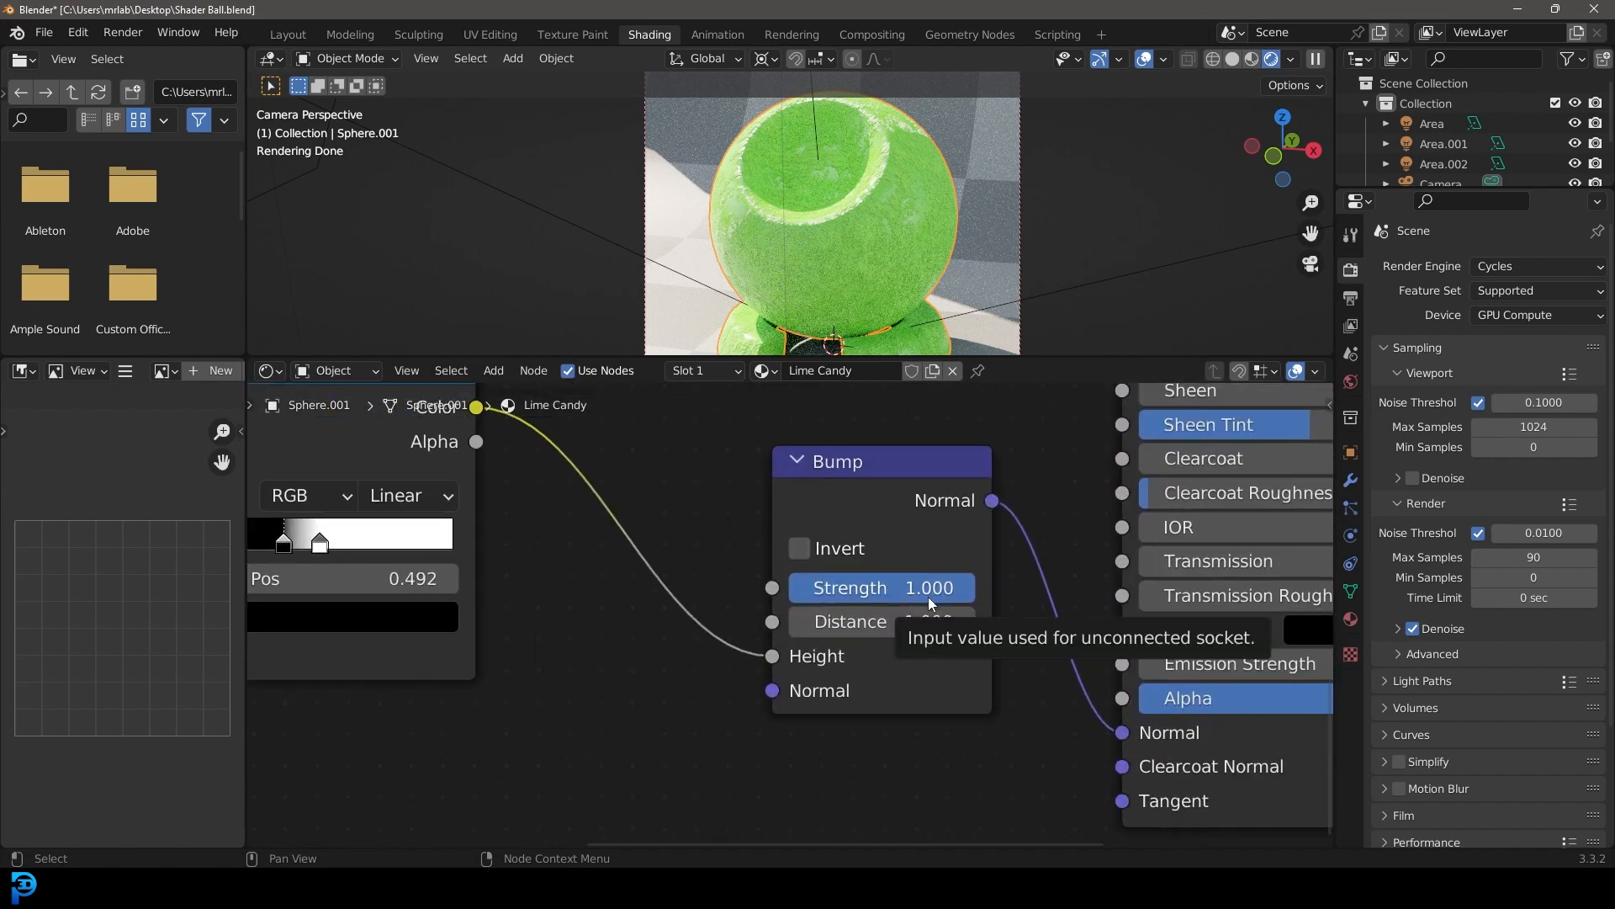
left_click(928, 597)
type("0.2")
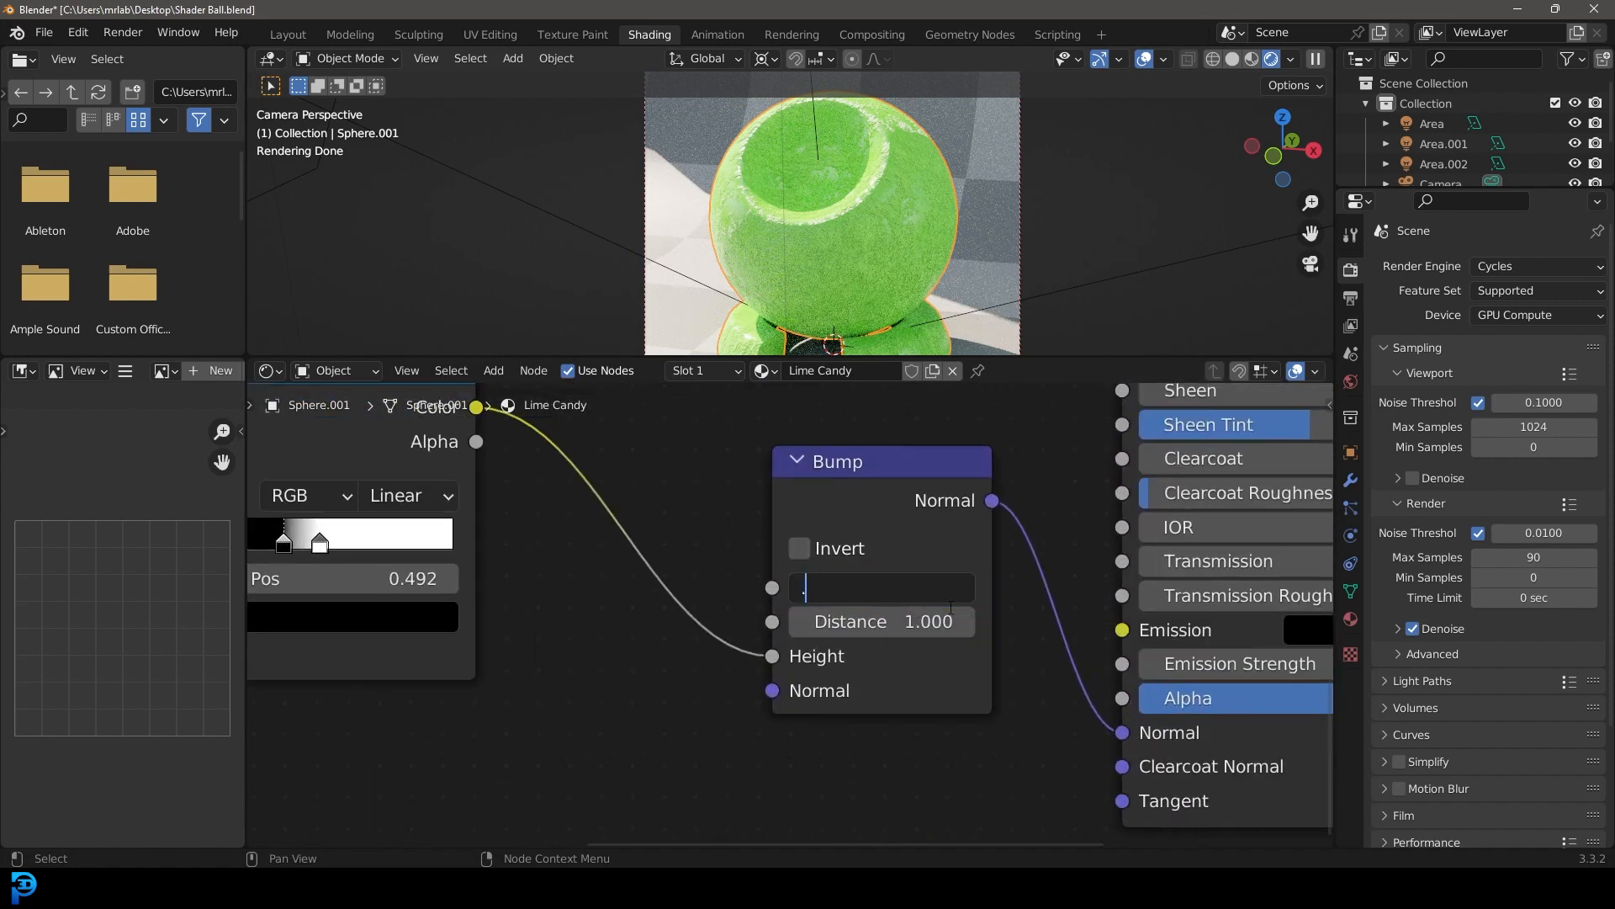
key("Return")
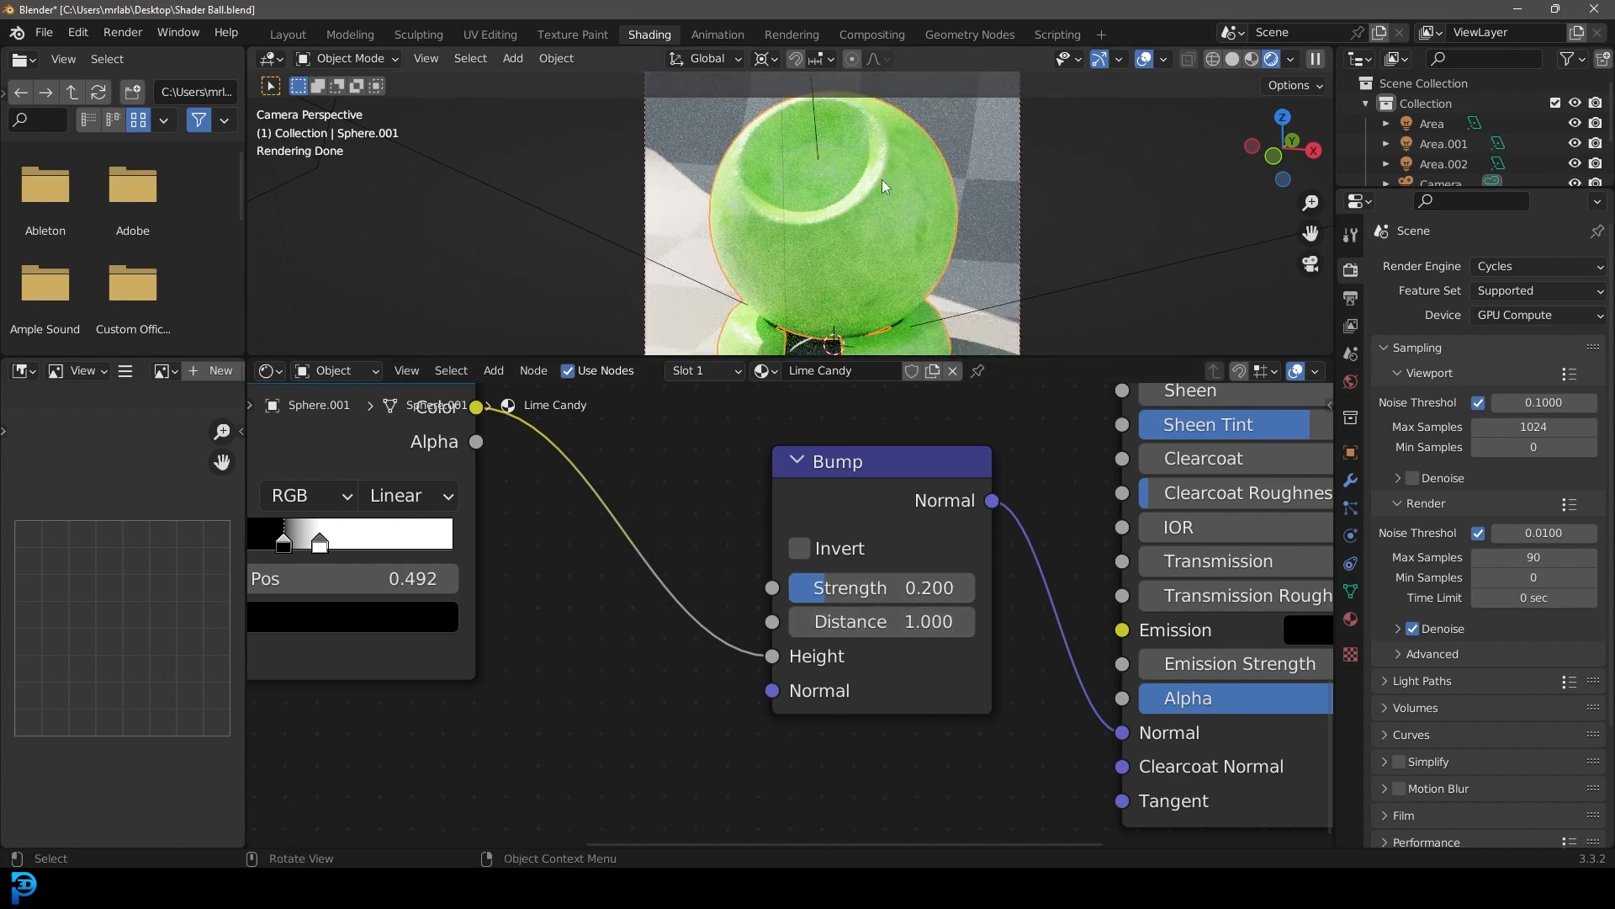
Temporarily enlarge the 3D viewport to examine the material on the whole shader ball, keeping the ball selected
left_click(641, 350)
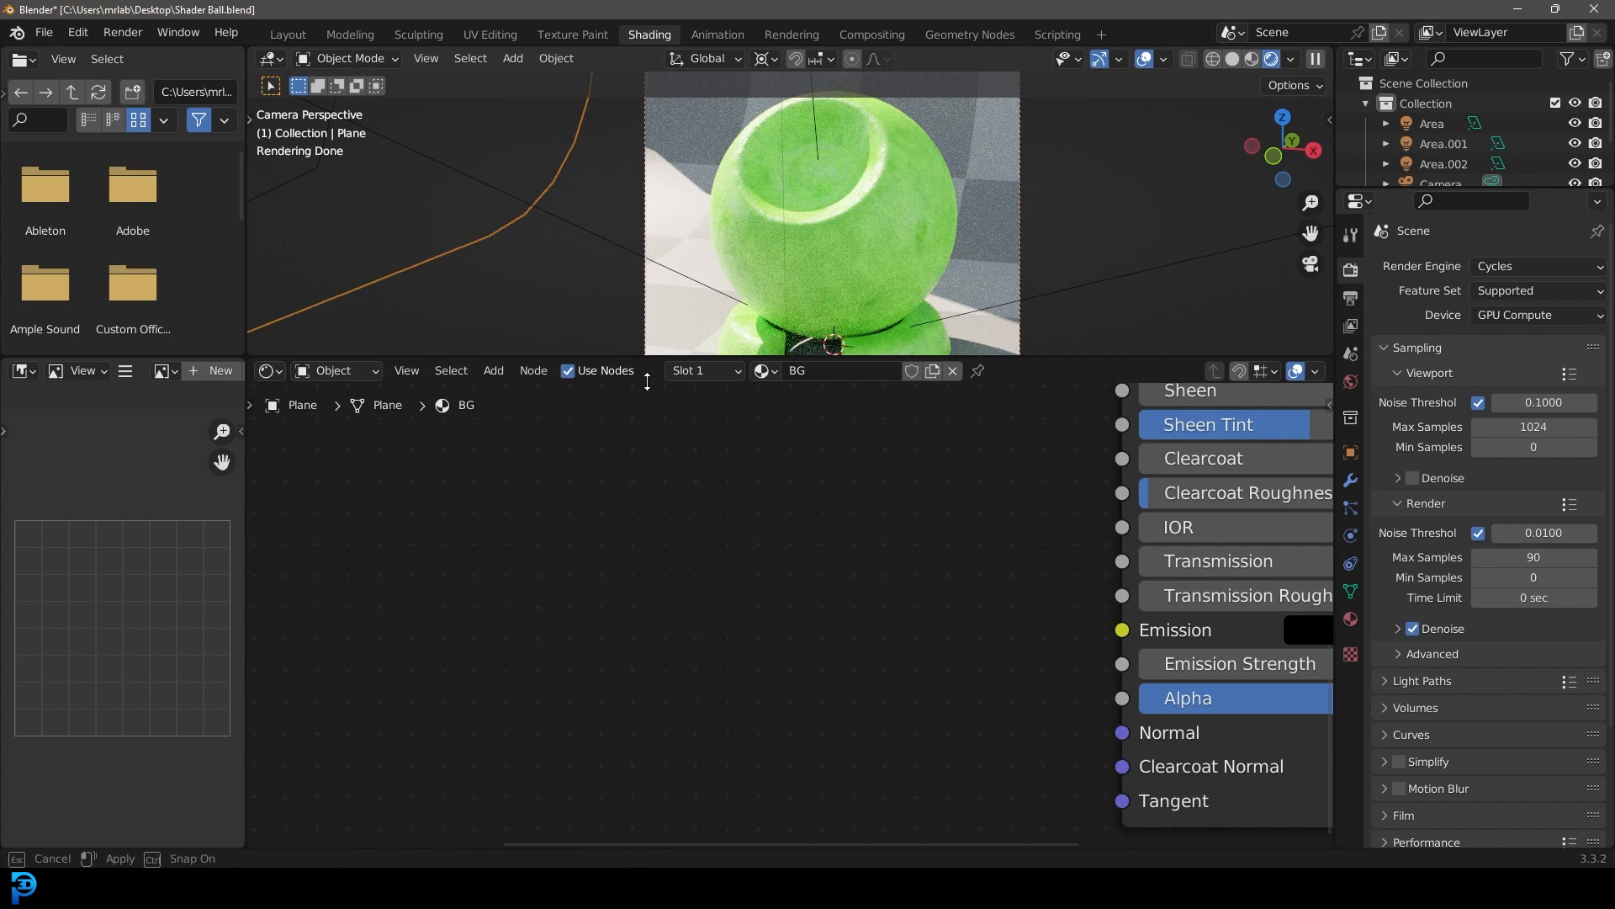
left_click_drag(641, 358, 641, 533)
left_click(873, 304)
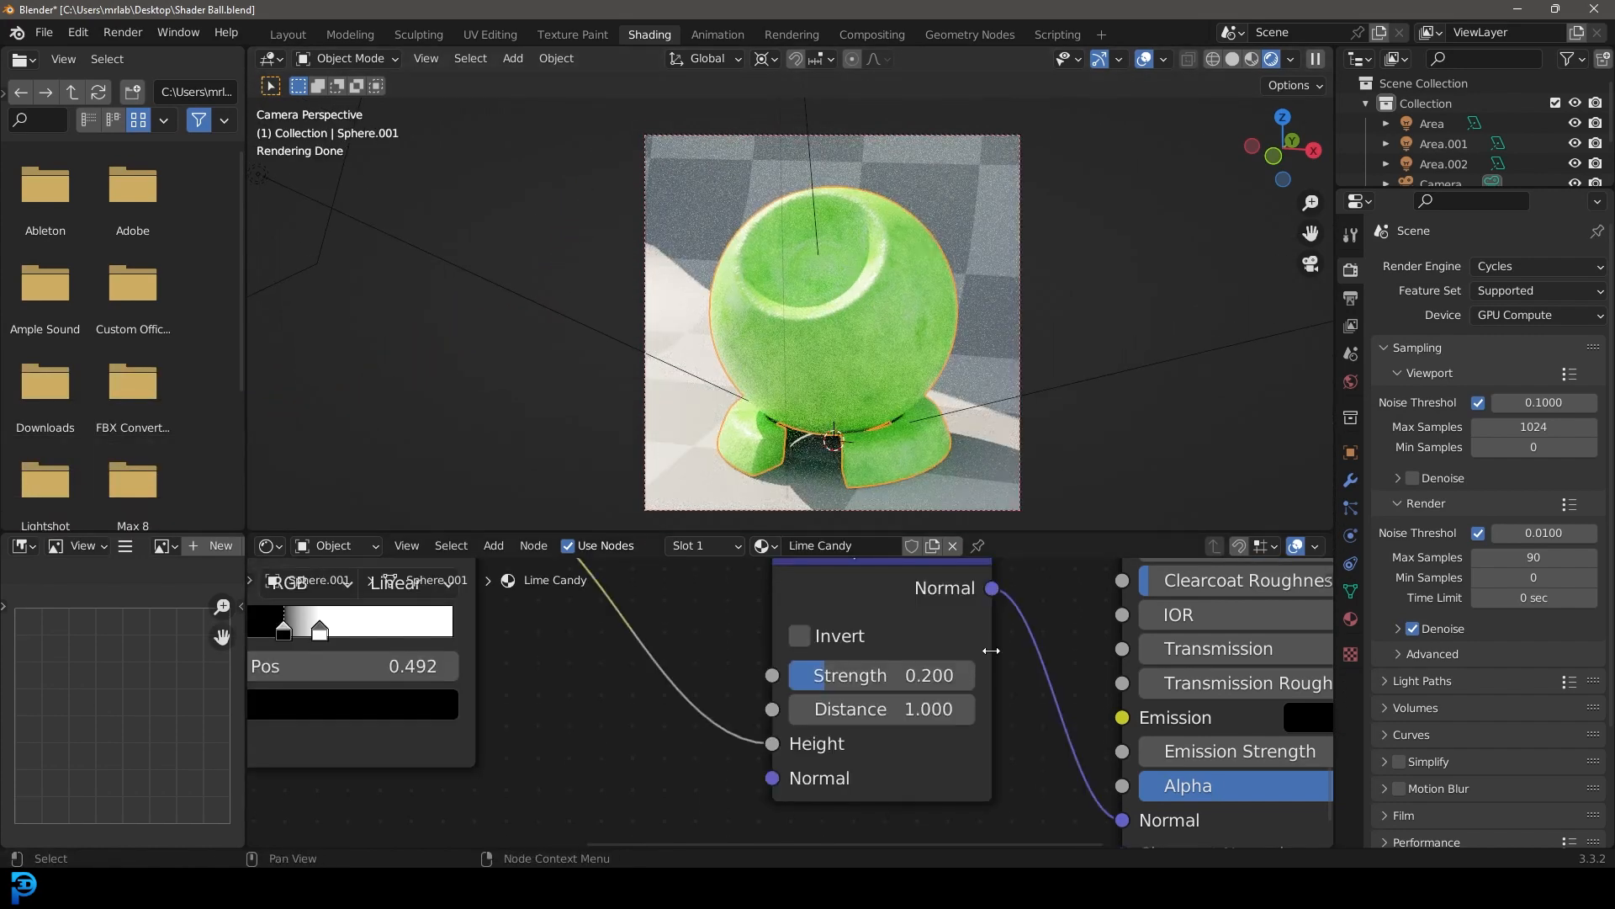
left_click_drag(1042, 531, 1042, 312)
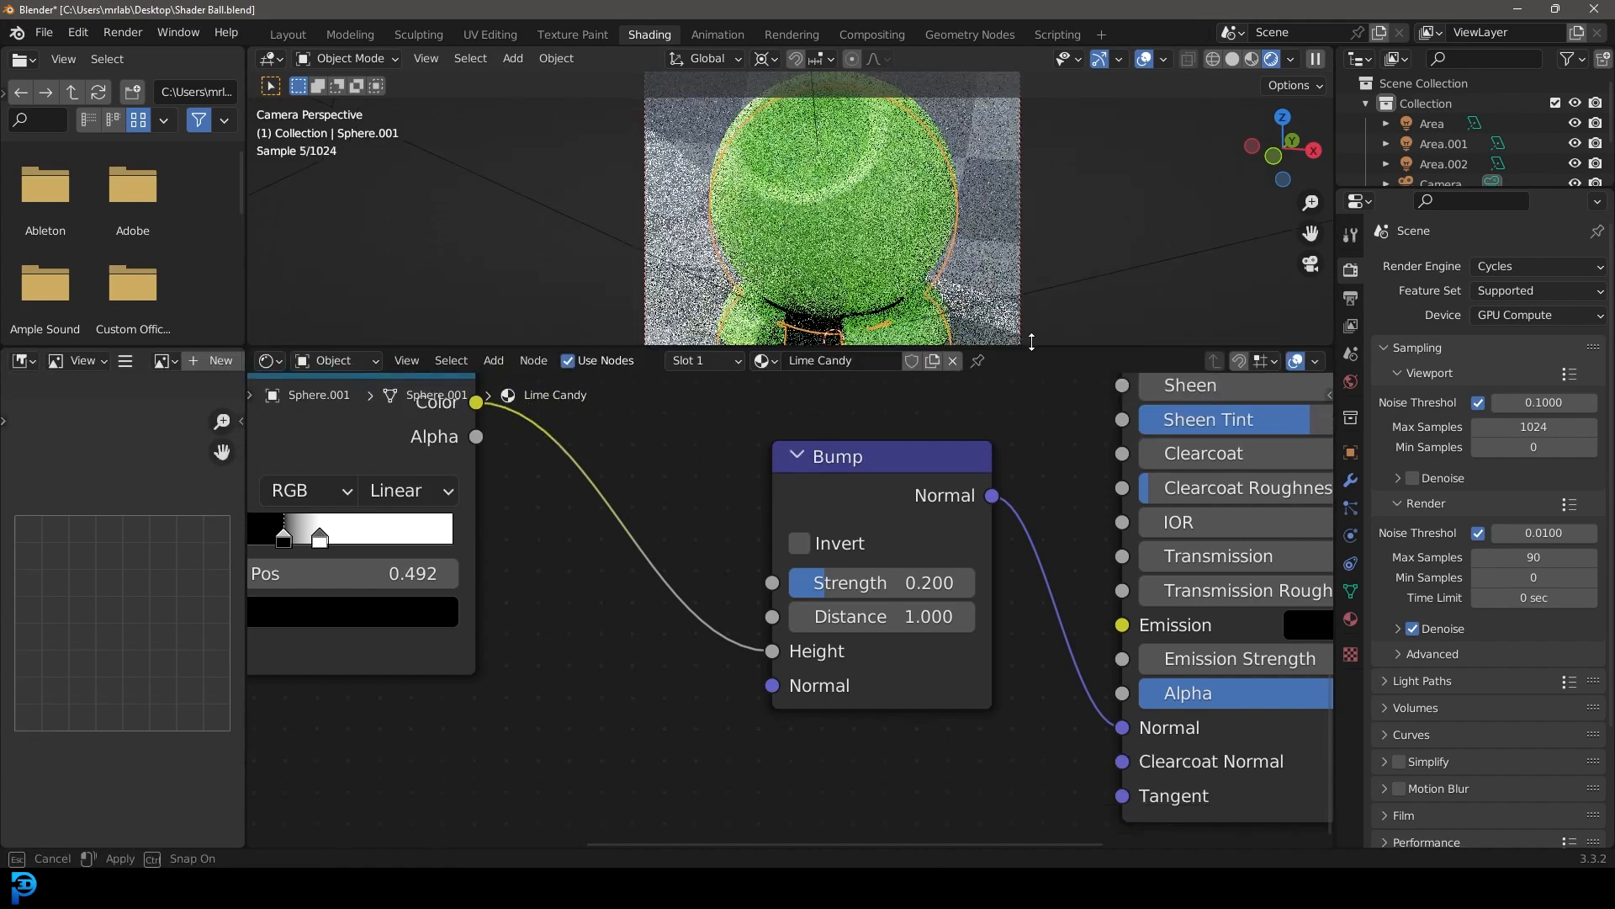
Move the Material Output node farther from the Principled BSDF to make room between them
scroll(1028, 396, "down", 2)
scroll(953, 419, "down", 5)
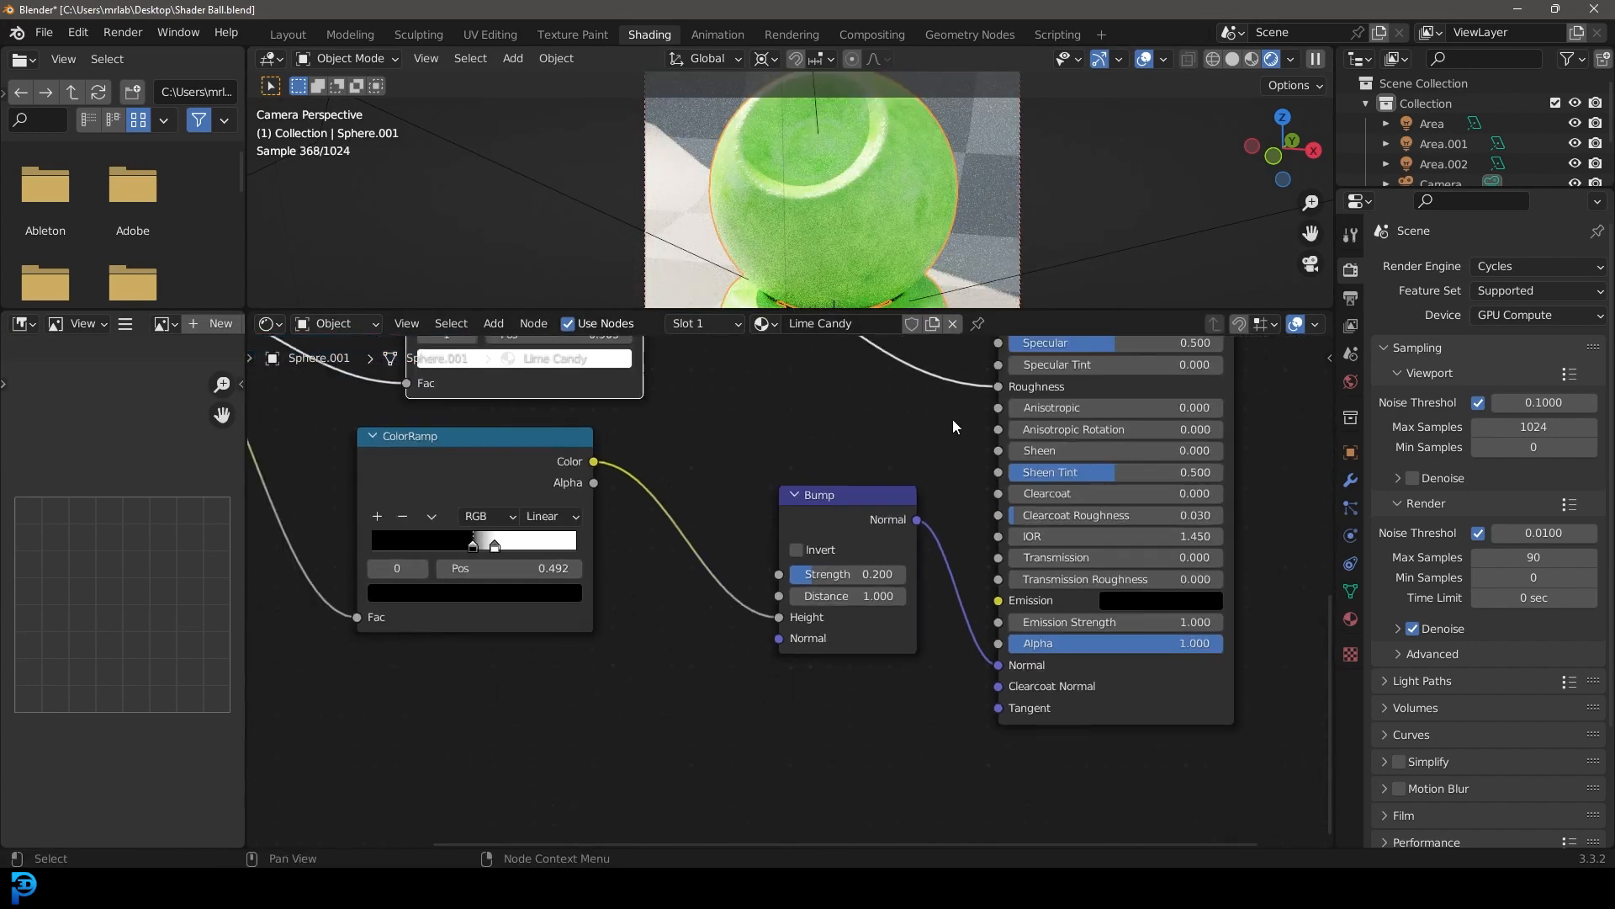
middle_click_drag(936, 424, 755, 562)
middle_click_drag(1103, 464, 980, 534)
scroll(981, 533, "up", 1)
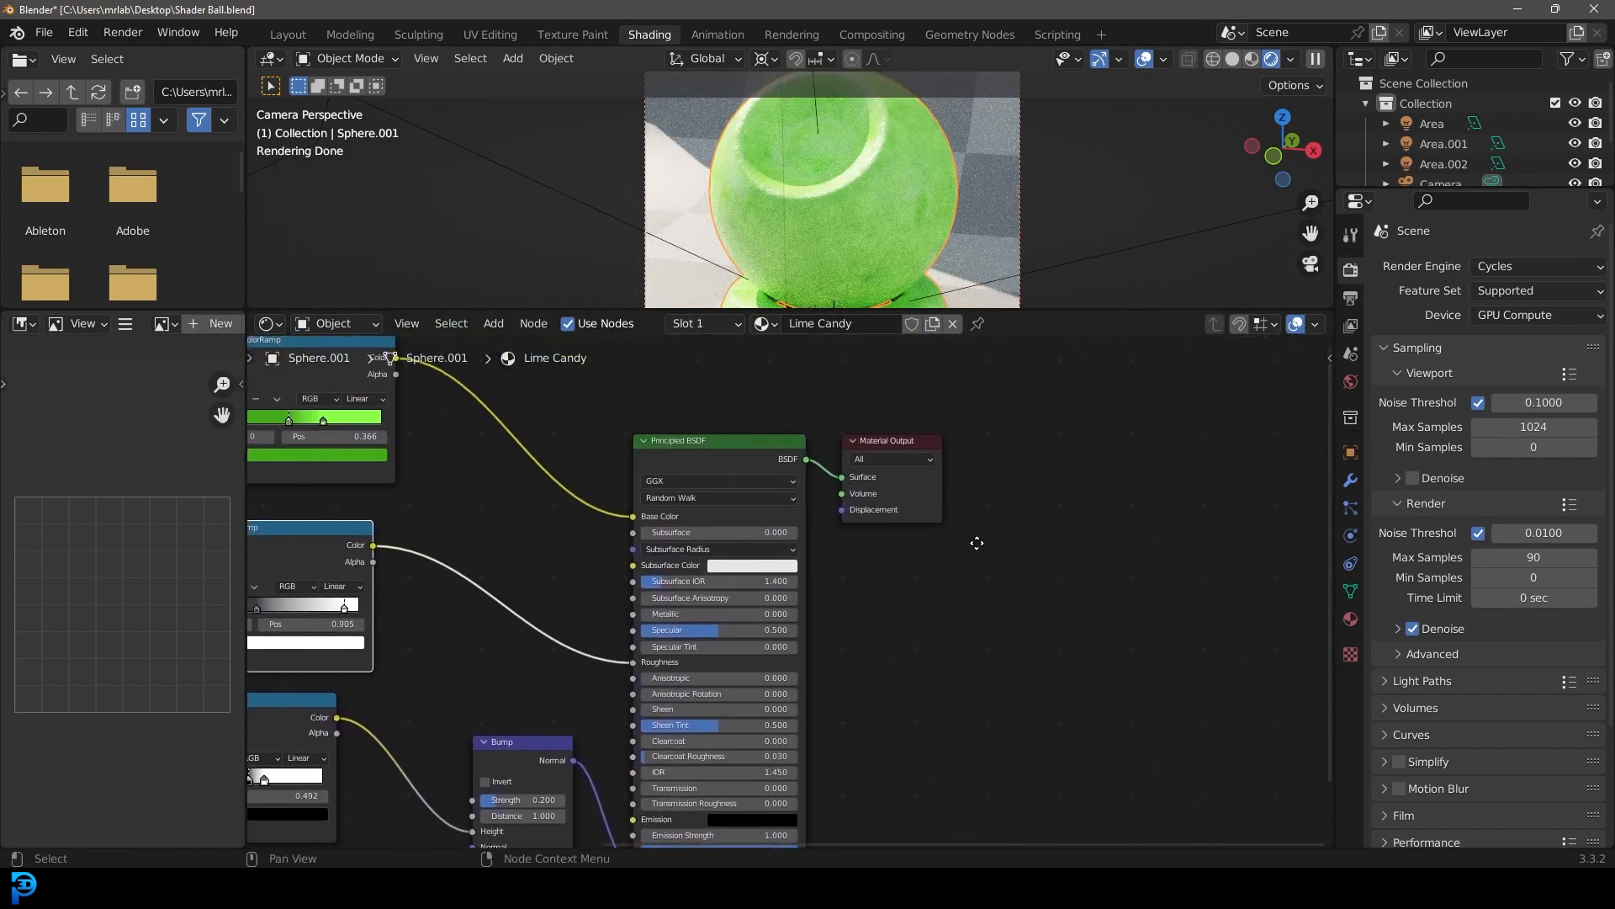
left_click_drag(886, 423, 1256, 414)
middle_click_drag(847, 454, 746, 508)
scroll(746, 507, "up", 1)
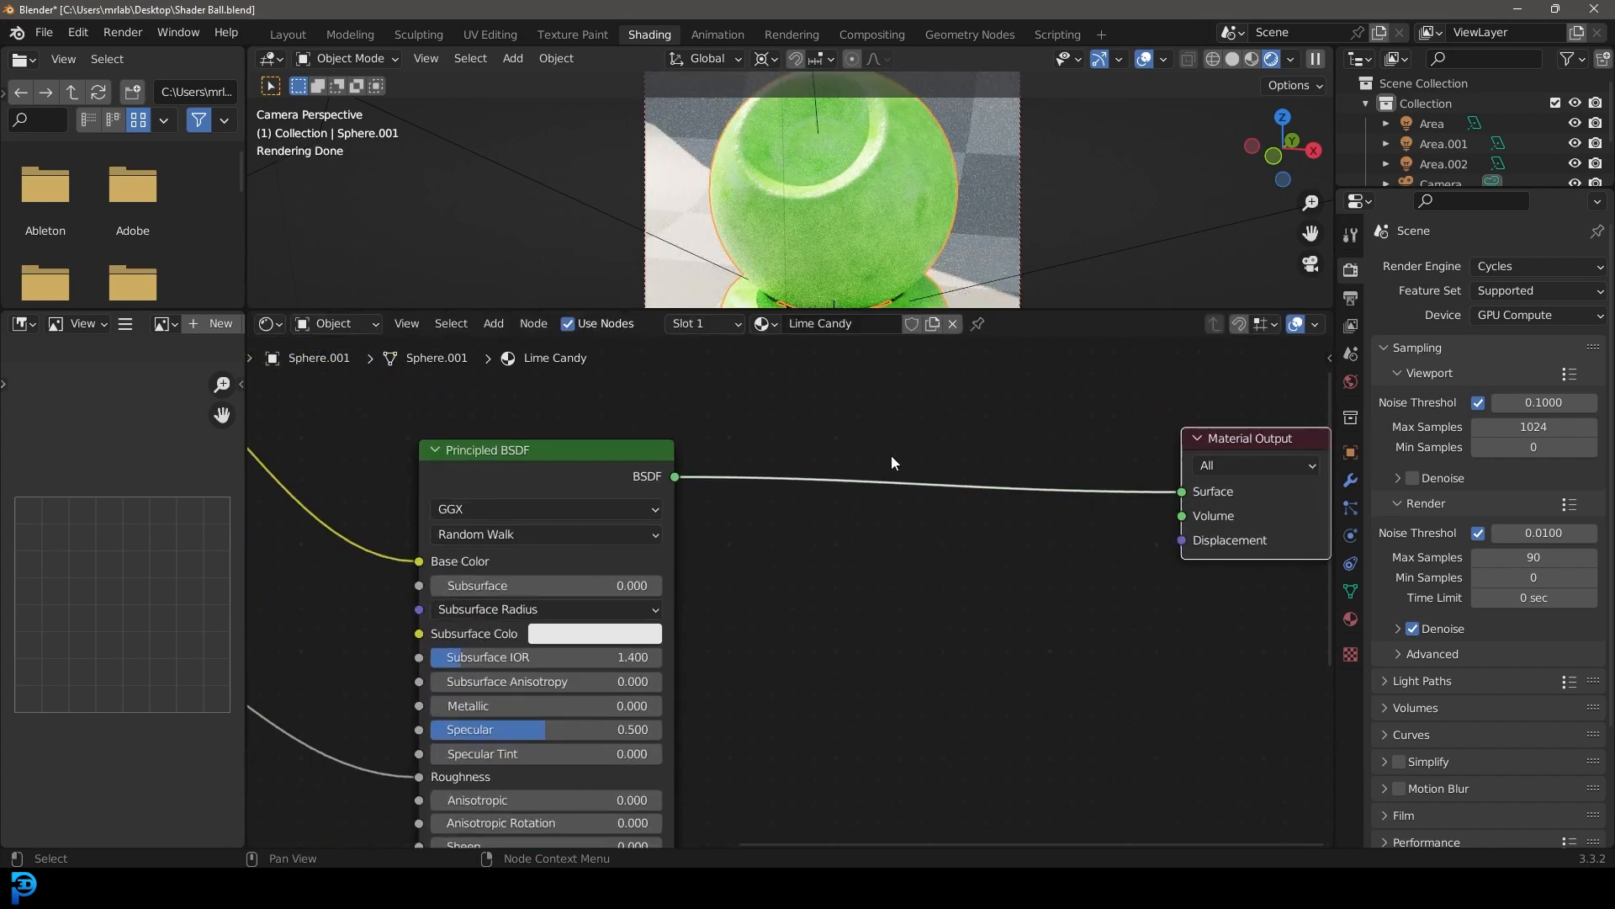
Add a Mix Shader on the link between the Principled BSDF and the Material Output
key("shift+a")
left_click(880, 502)
type("mix")
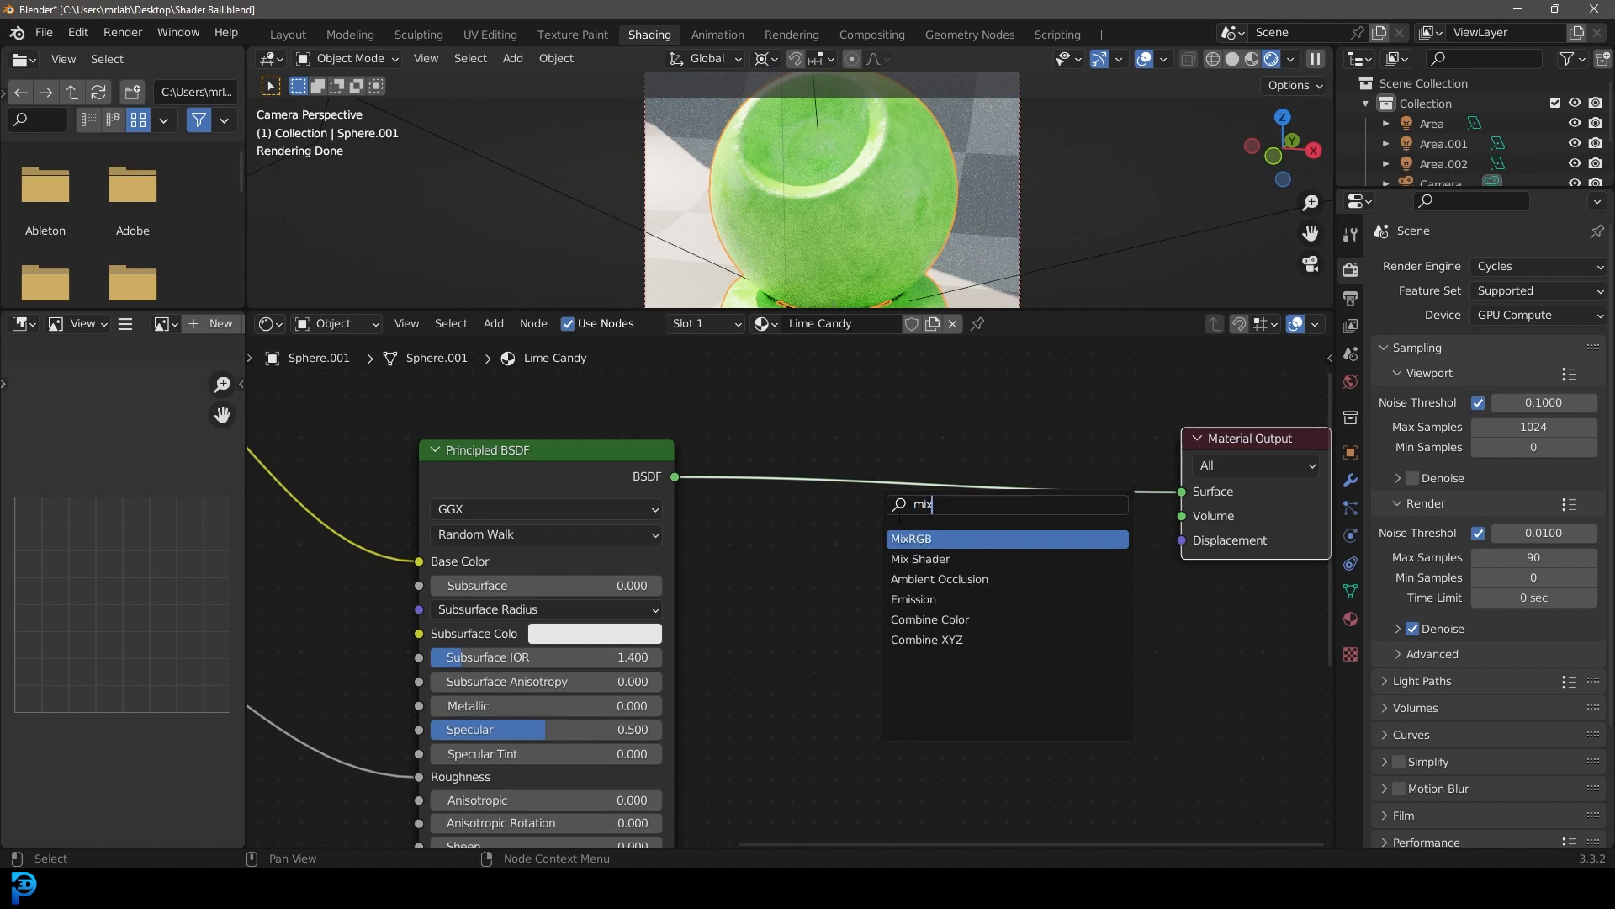
left_click(919, 558)
left_click(956, 490)
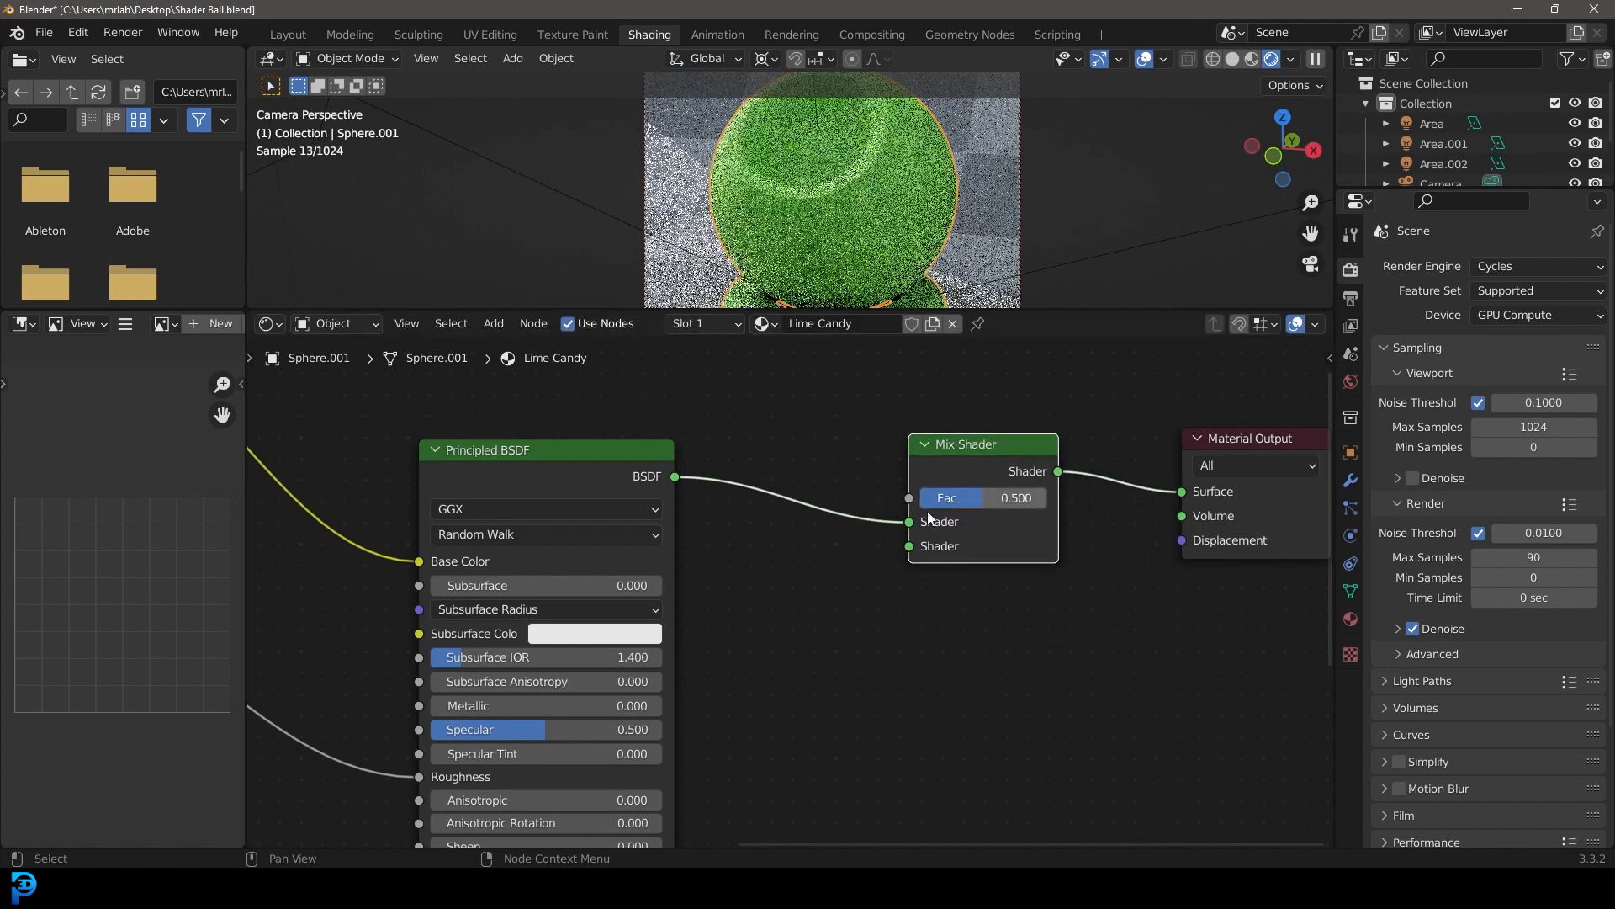
mouse_move(917, 522)
left_mouse_down()
mouse_move(811, 454)
mouse_move(829, 523)
mouse_move(917, 522)
left_mouse_up()
scroll(791, 593, "down", 2)
scroll(900, 604, "up", 2)
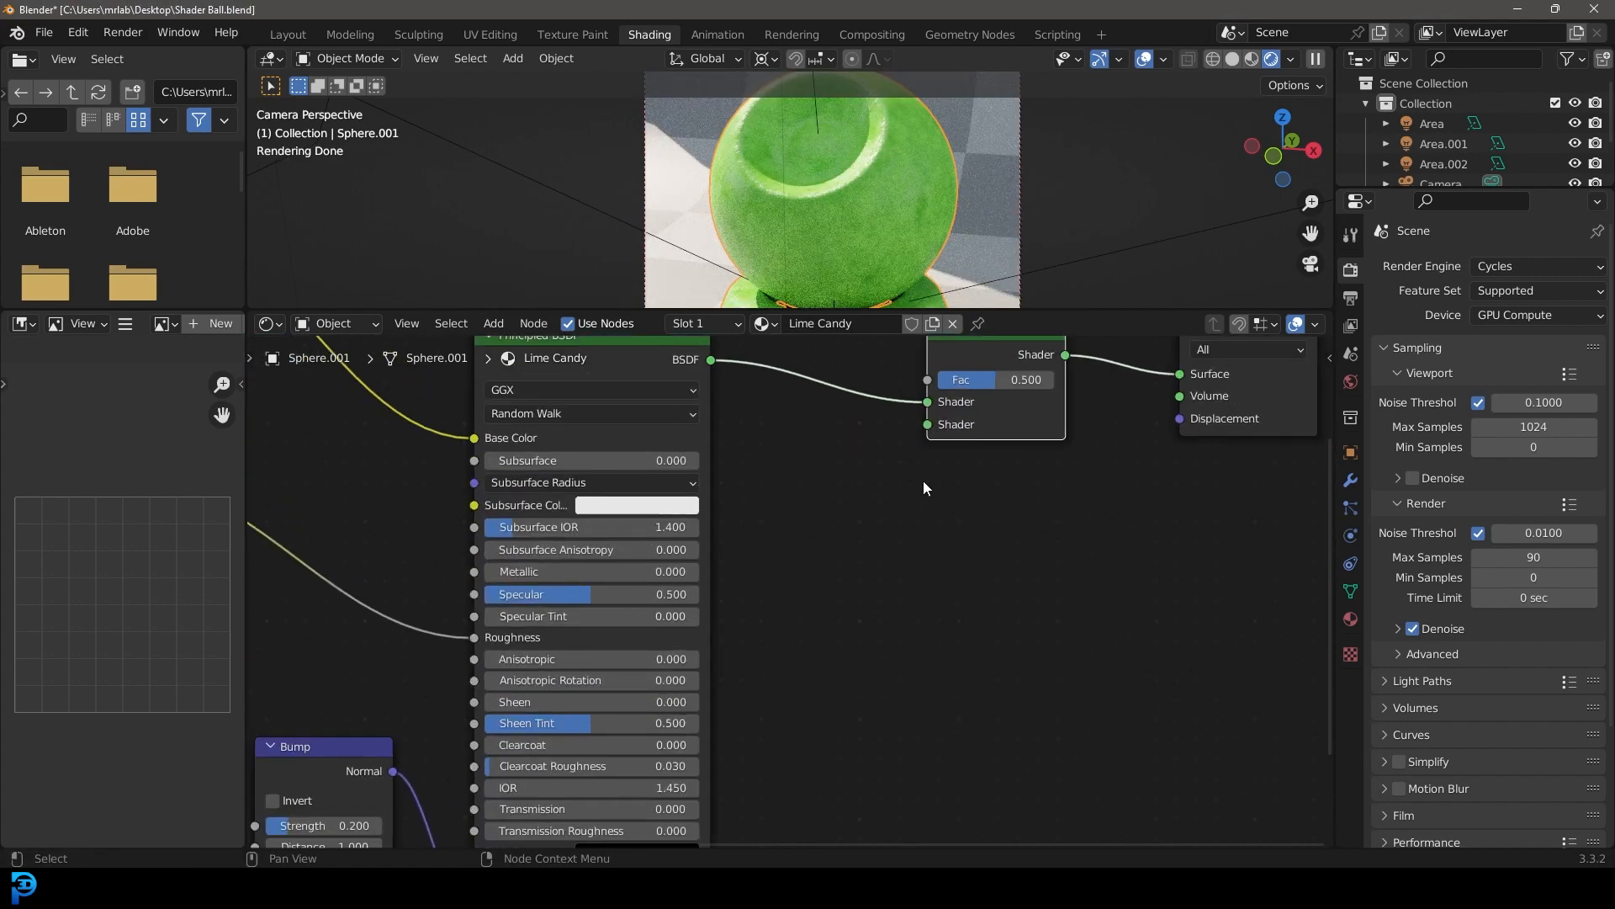
Add a Translucent BSDF feeding the Mix Shader's second Shader input and place it beside the Principled BSDF
left_click_drag(927, 424, 870, 572)
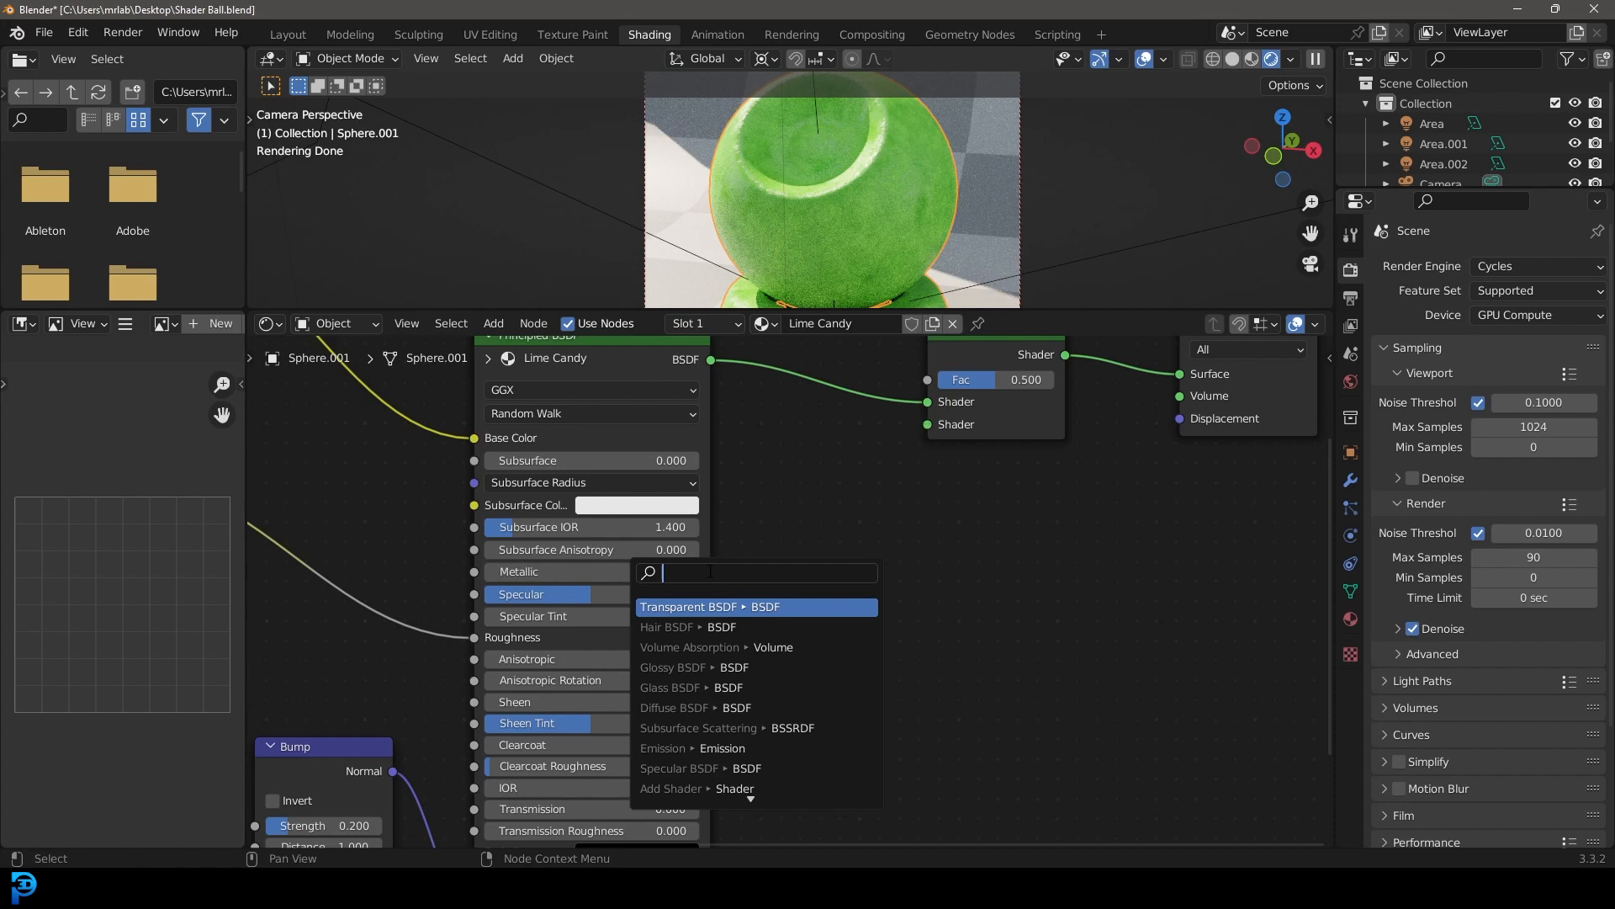
type("tra")
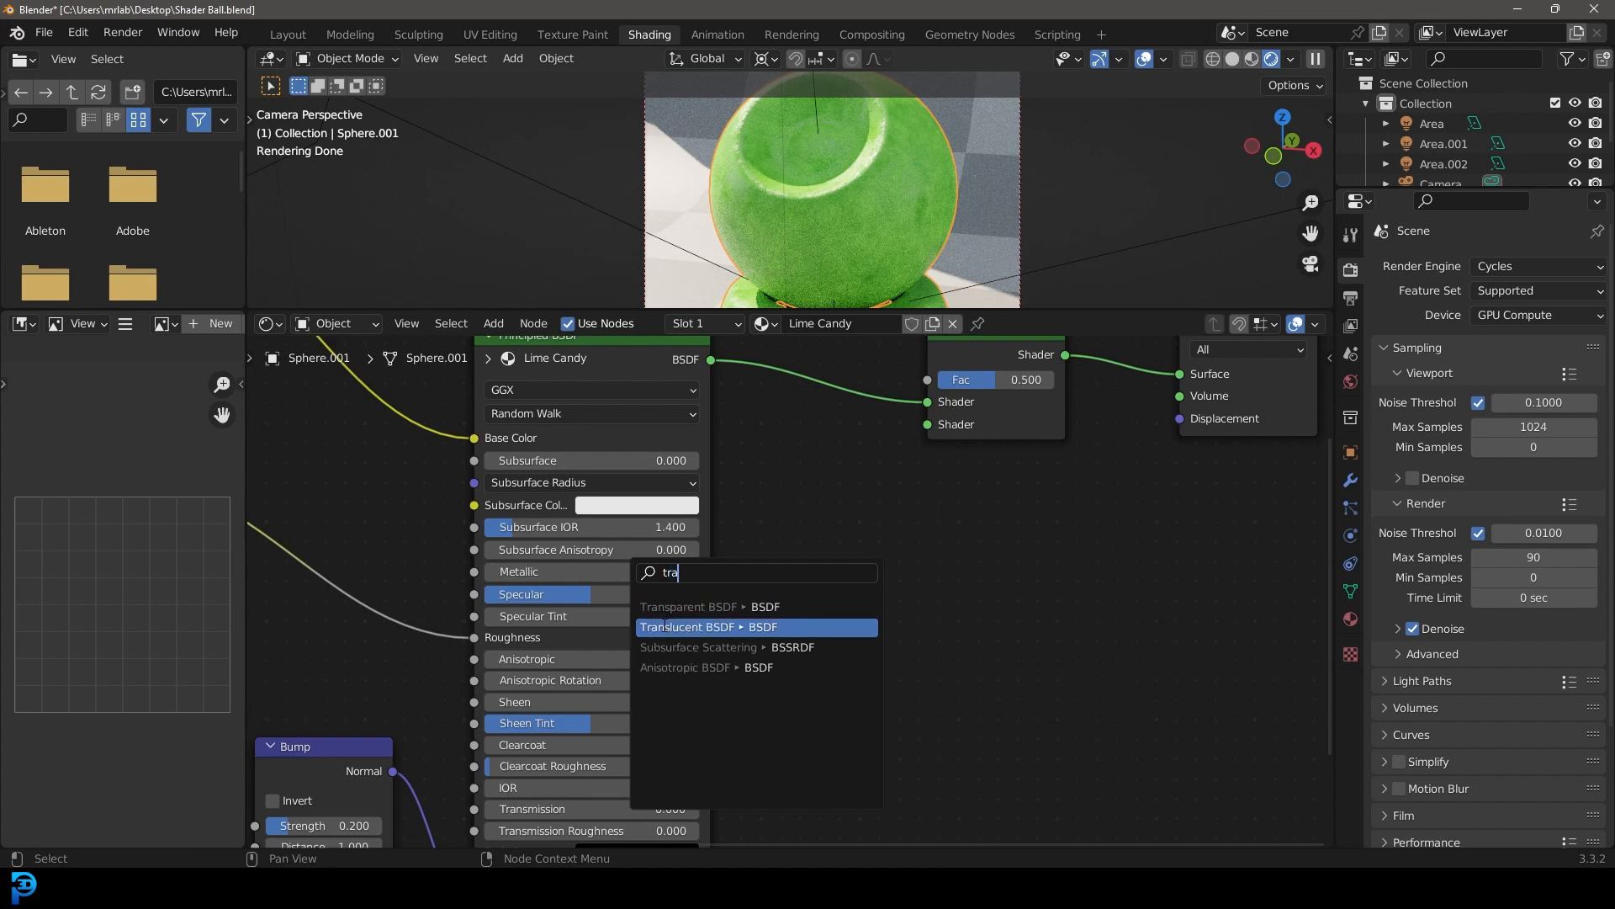
left_click(742, 627)
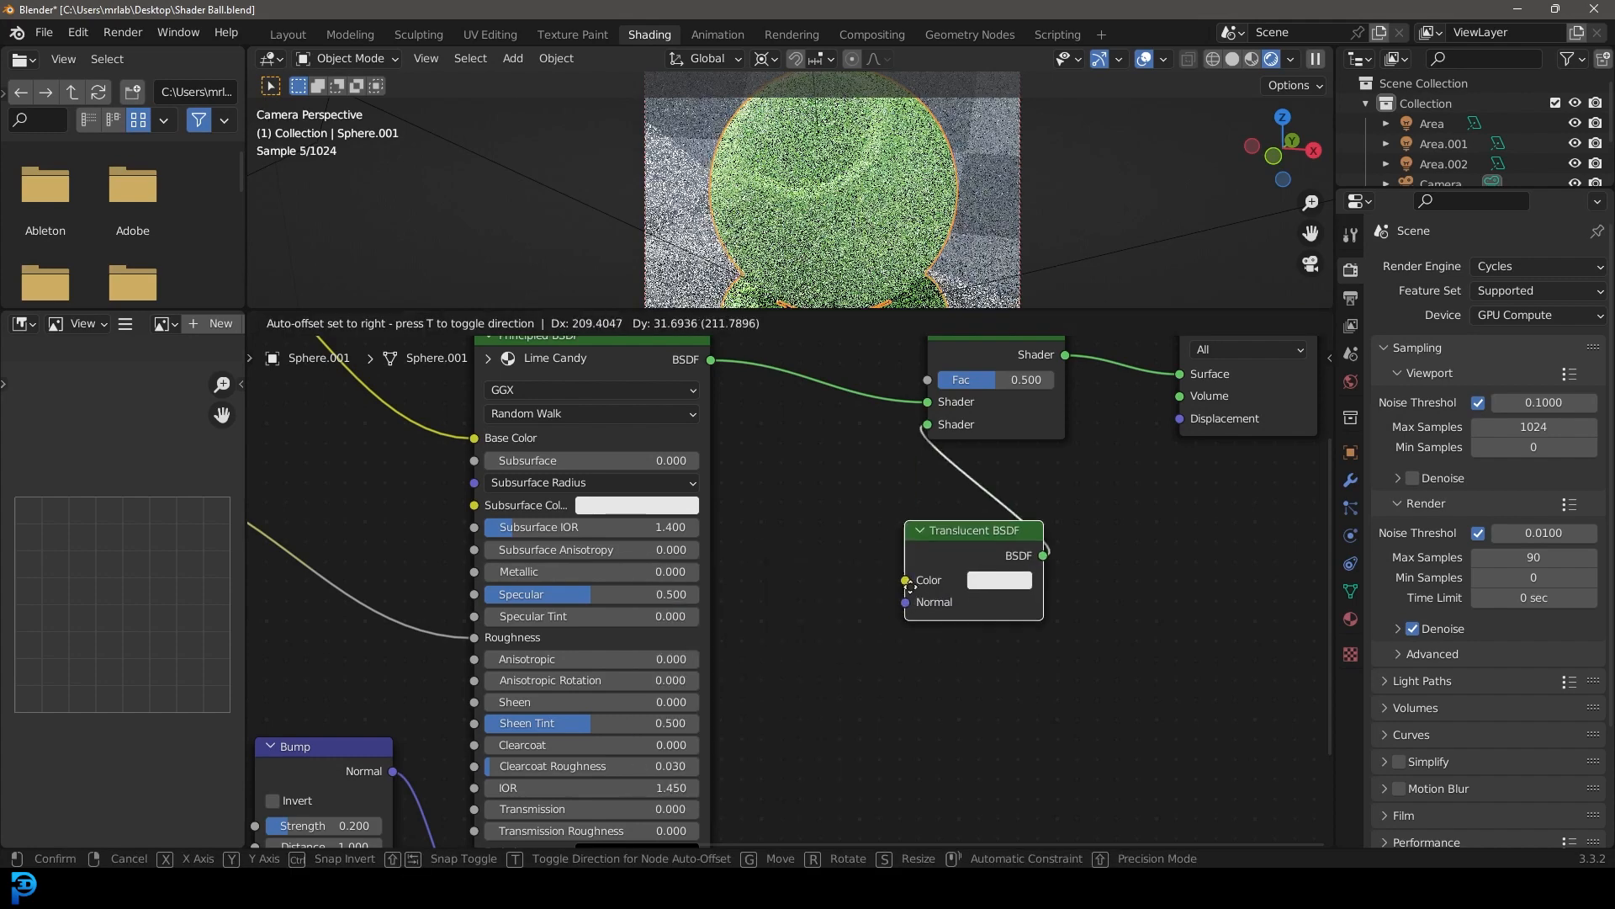
left_click(751, 565)
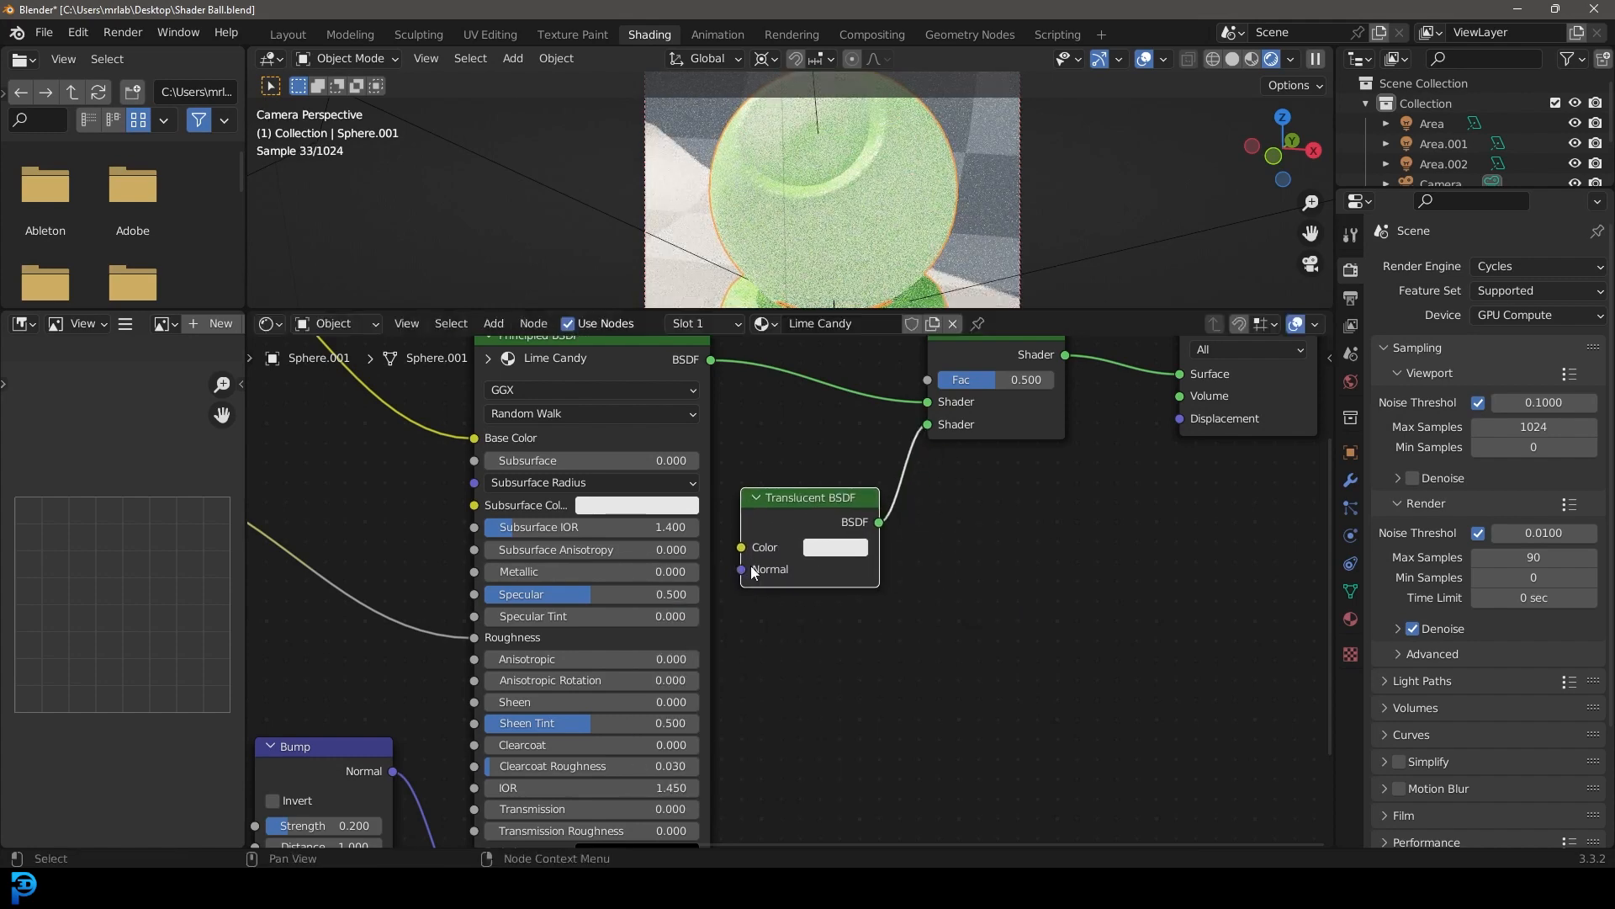
Set the Translucent BSDF's color to a light lime green
left_click(855, 545)
left_click(854, 340)
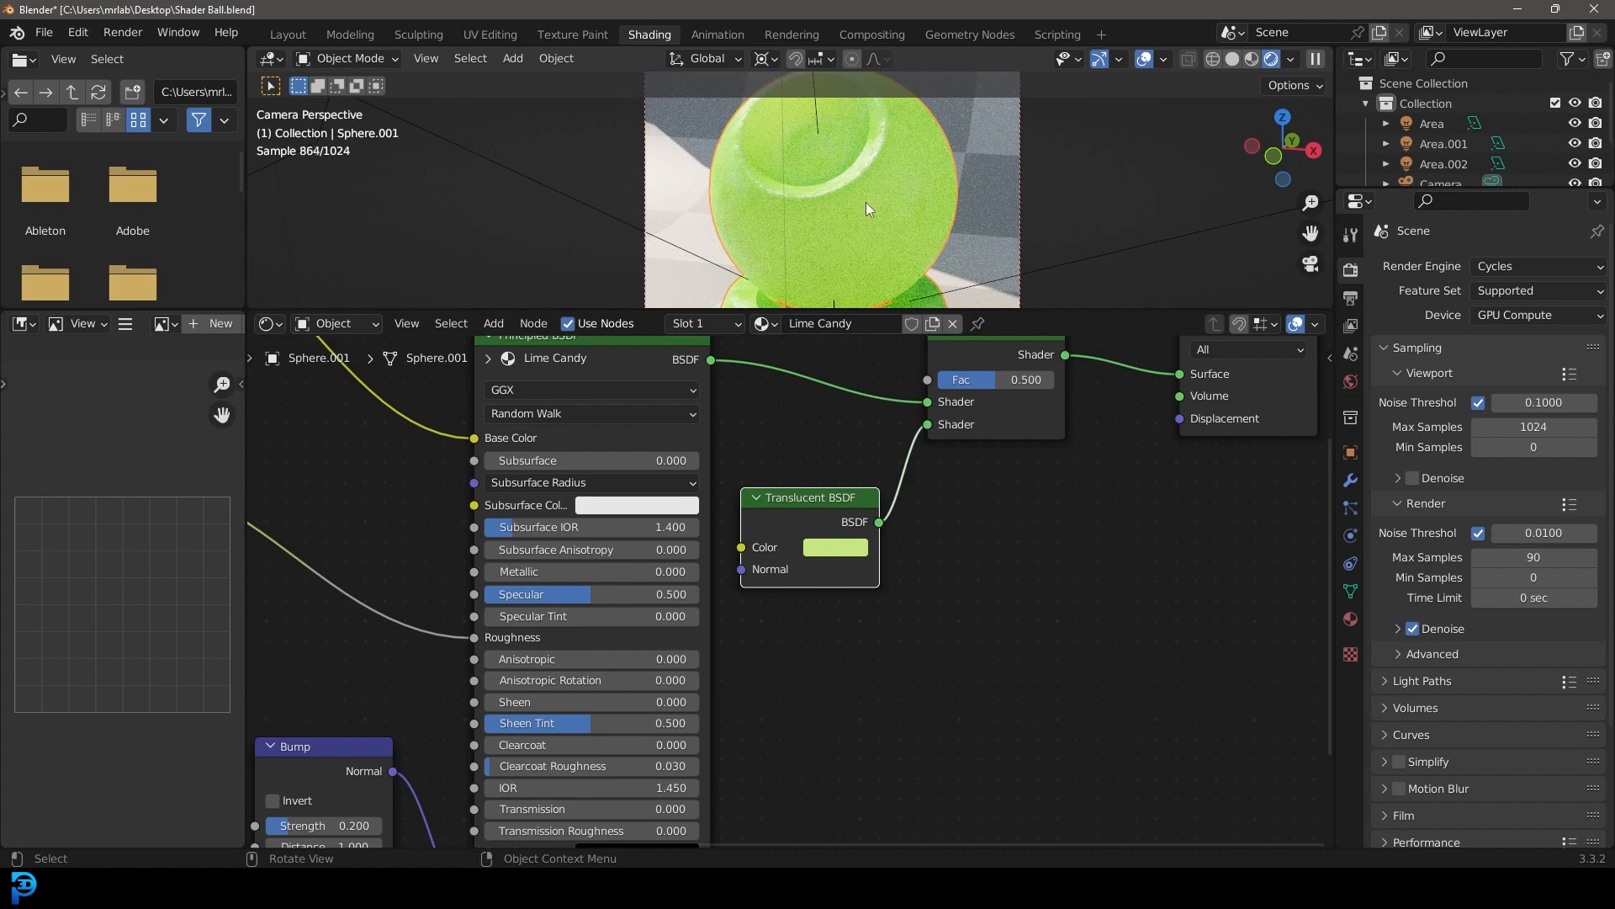
scroll(791, 227, "down", 1)
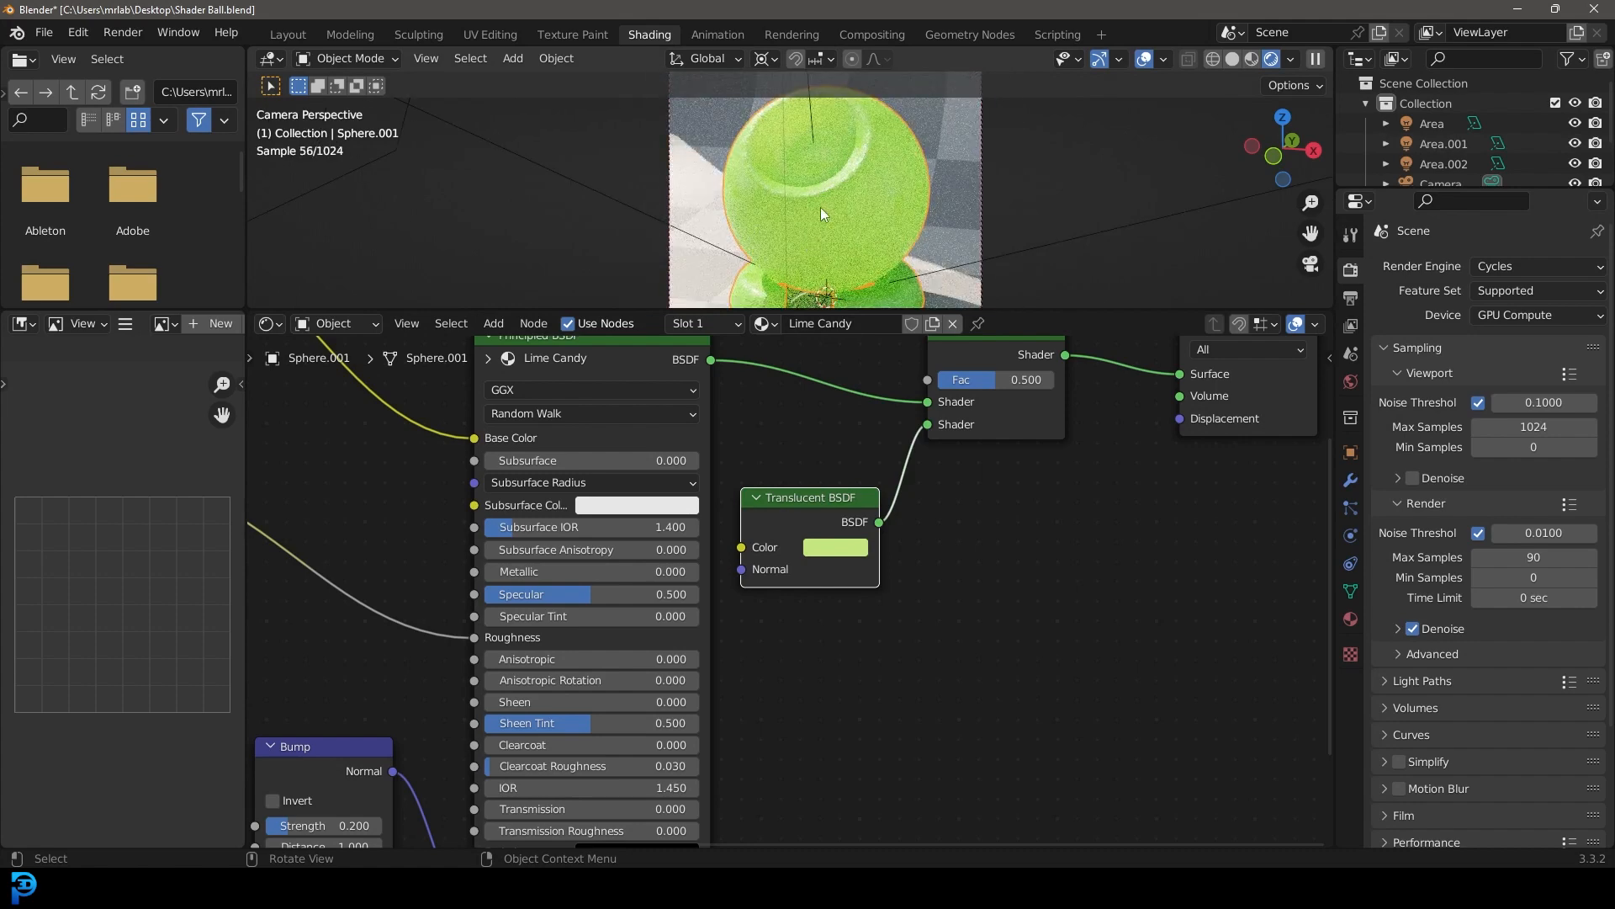
Add a Layer Weight node above the Principled BSDF with its Fresnel output driving the Mix Shader's Fac
middle_click_drag(836, 433, 920, 703)
left_click_drag(1012, 651, 850, 481)
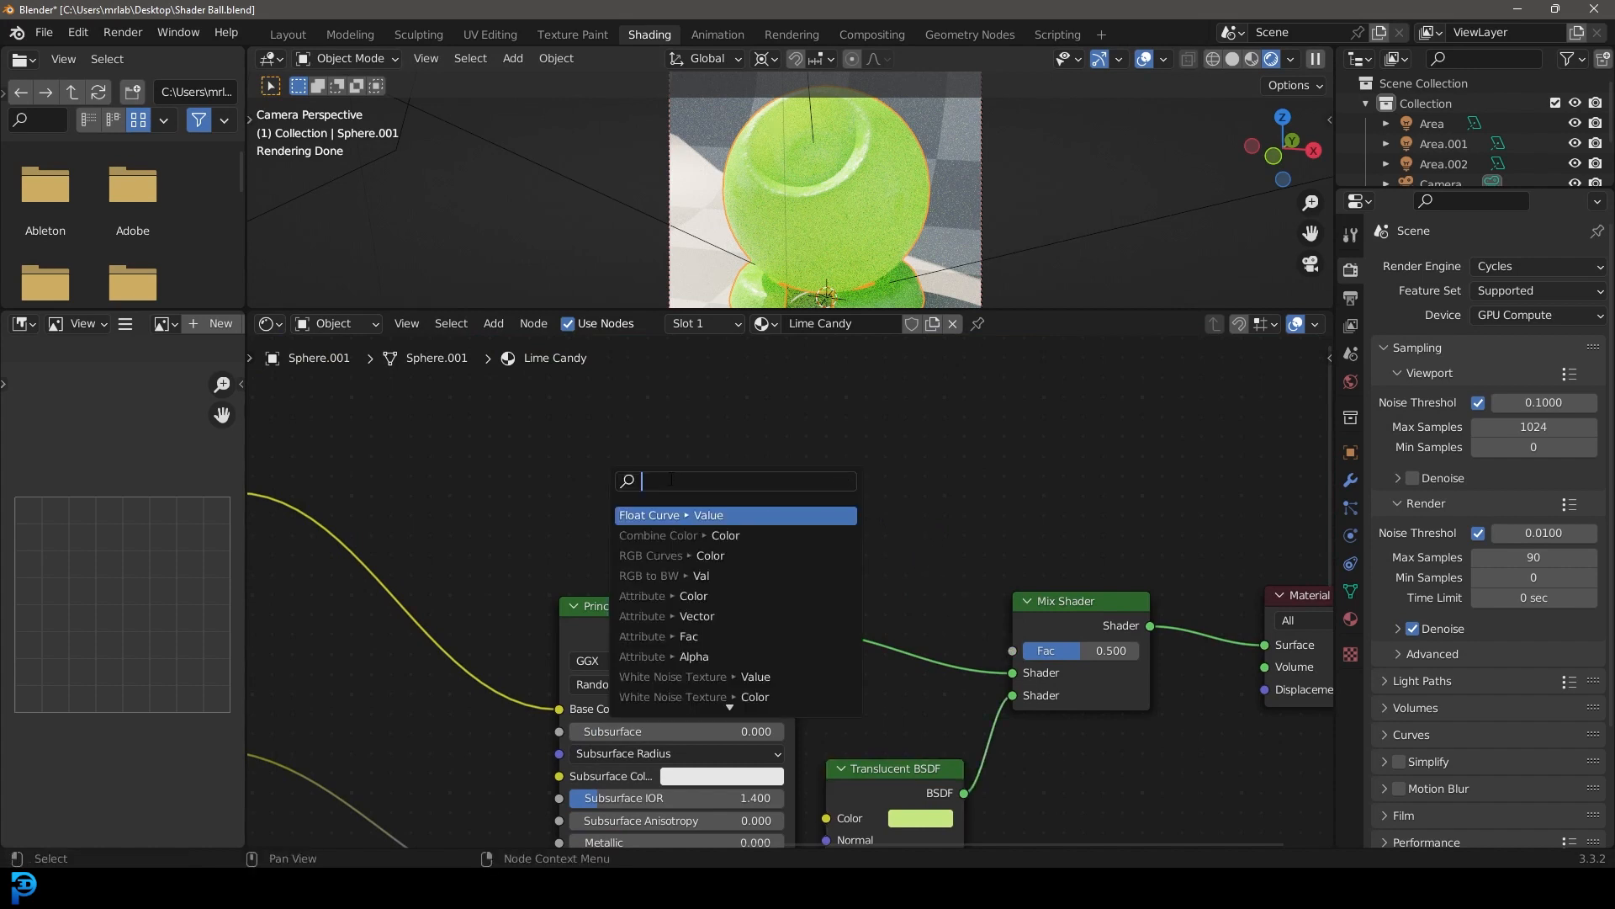
type("layer")
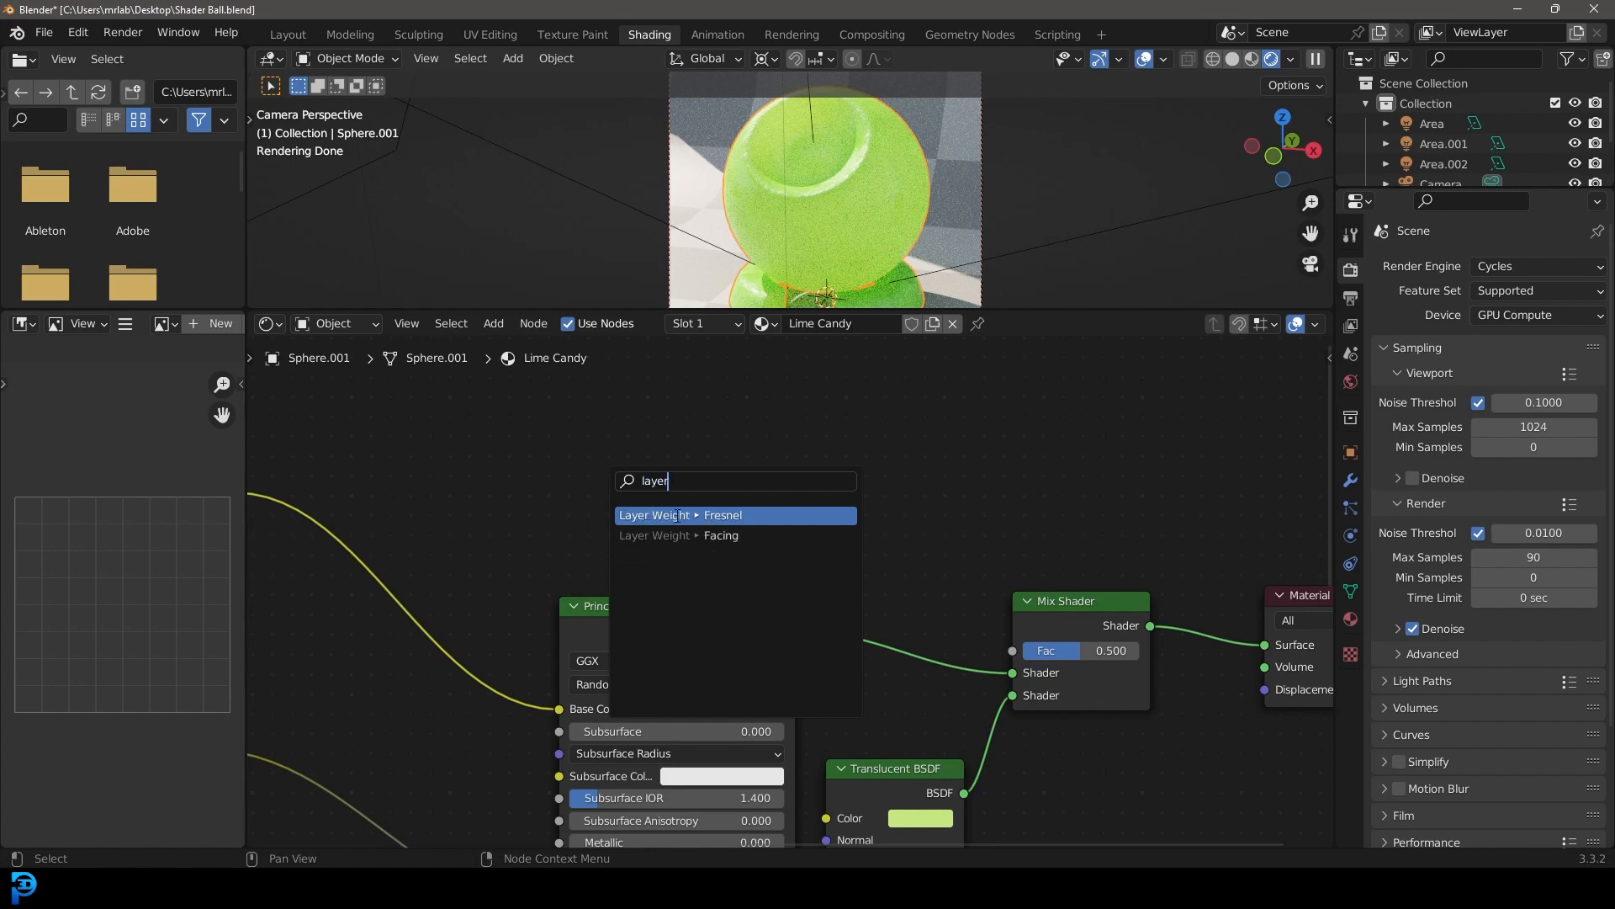
left_click(703, 515)
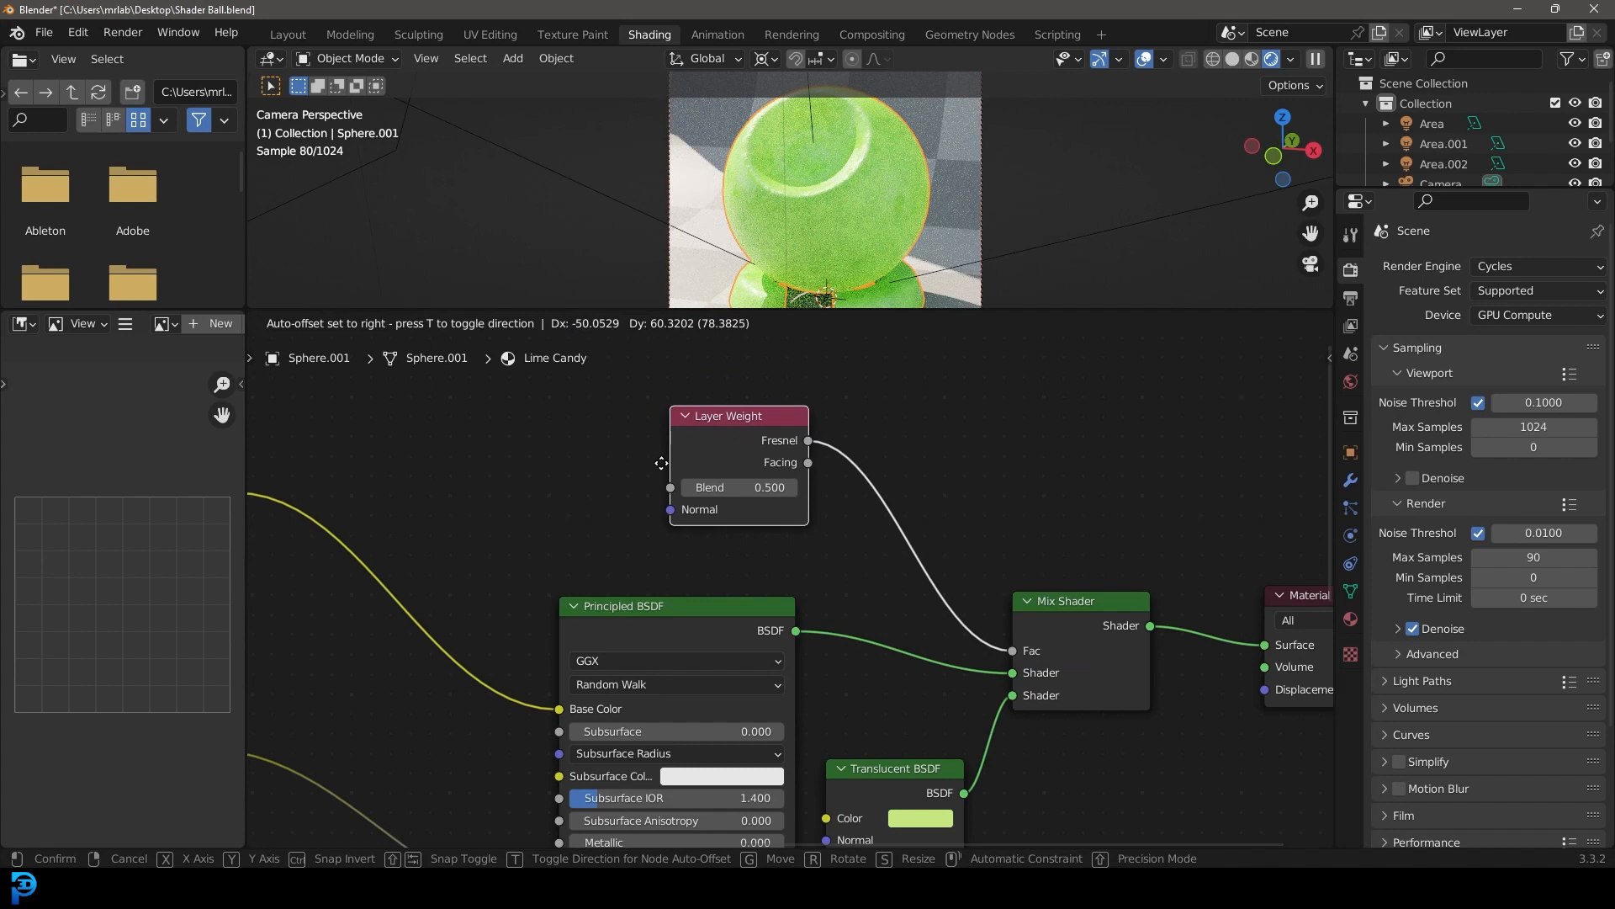
left_click(624, 462)
Insert a ColorRamp between the Layer Weight's Fresnel output and the Mix Shader's Fac input
middle_click_drag(803, 414, 764, 498)
scroll(764, 498, "up", 1)
key("shift+a")
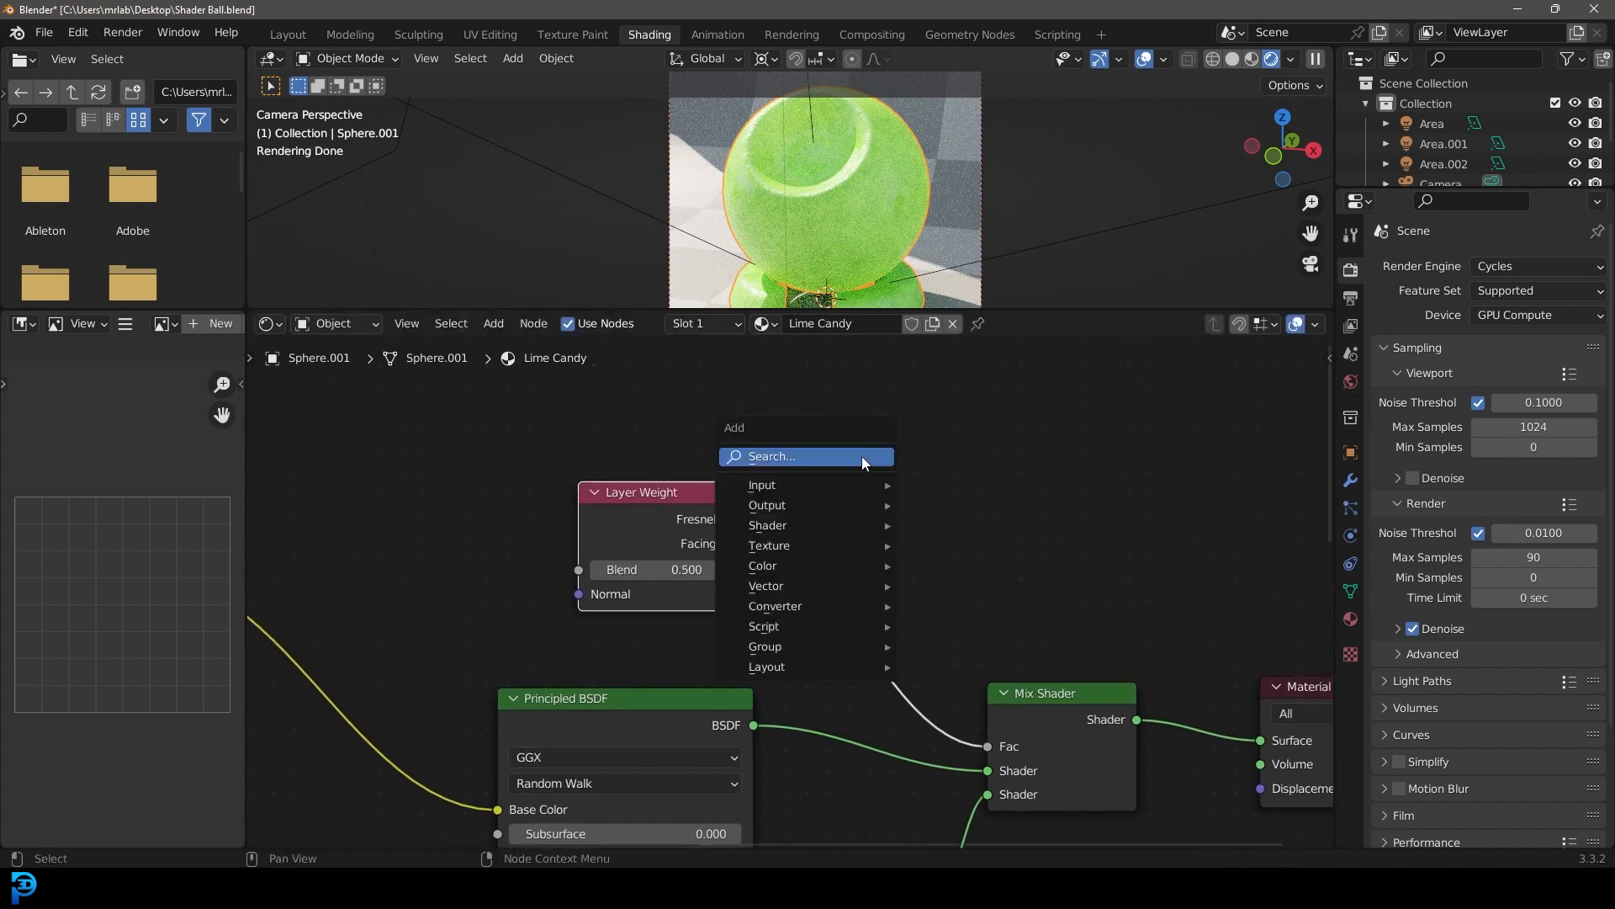
left_click(840, 462)
type("colo")
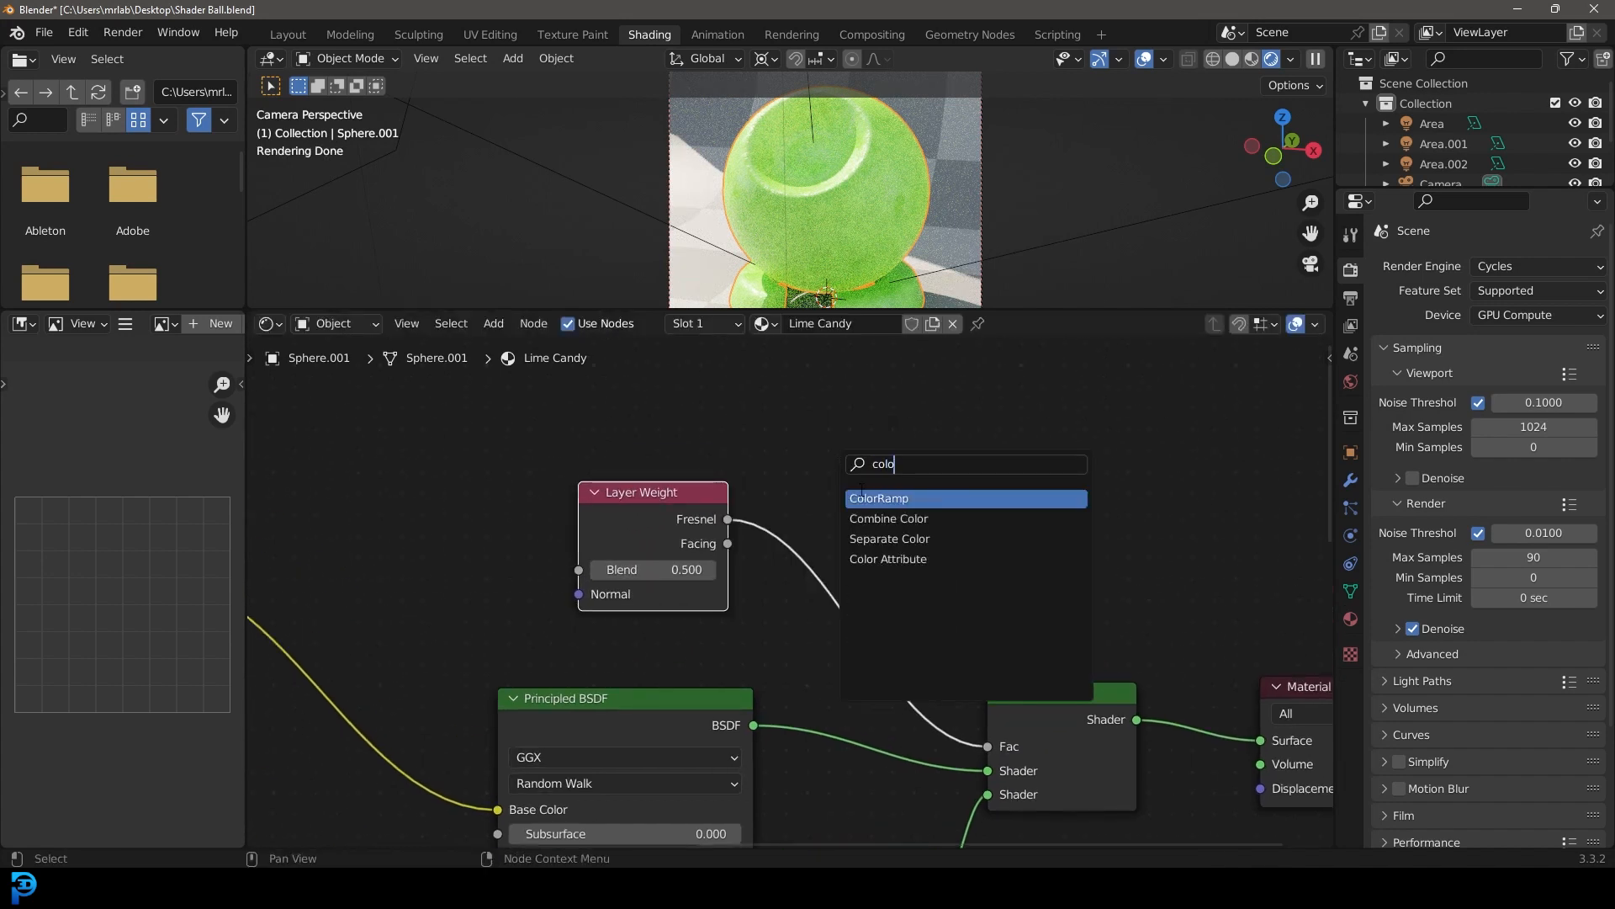
left_click(841, 500)
left_click(812, 455)
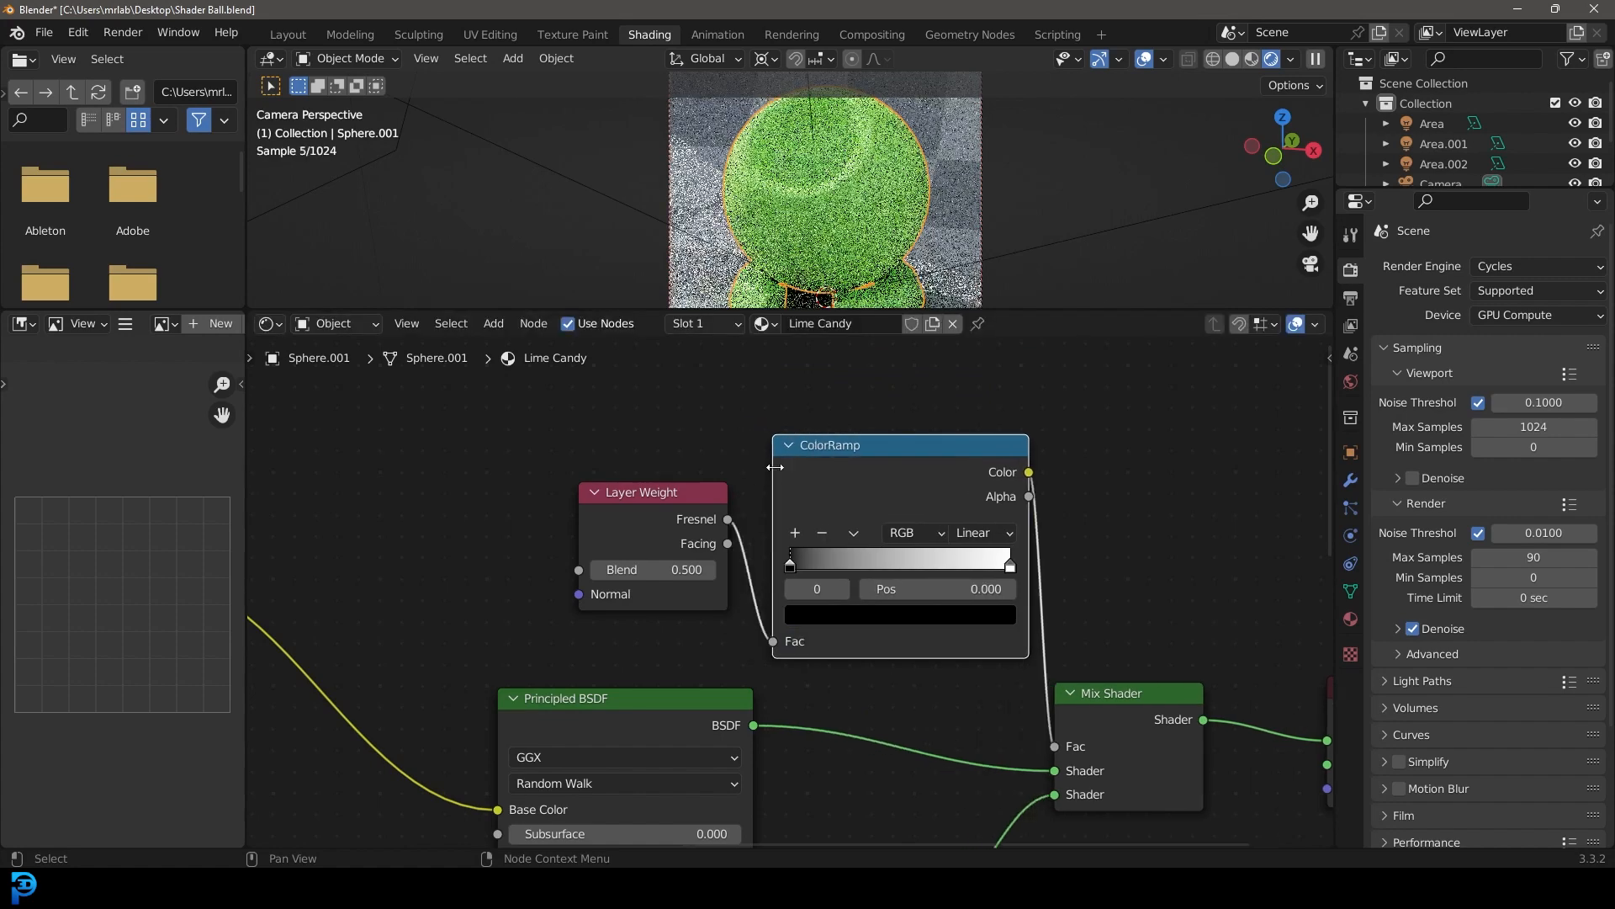
scroll(942, 504, "down", 2)
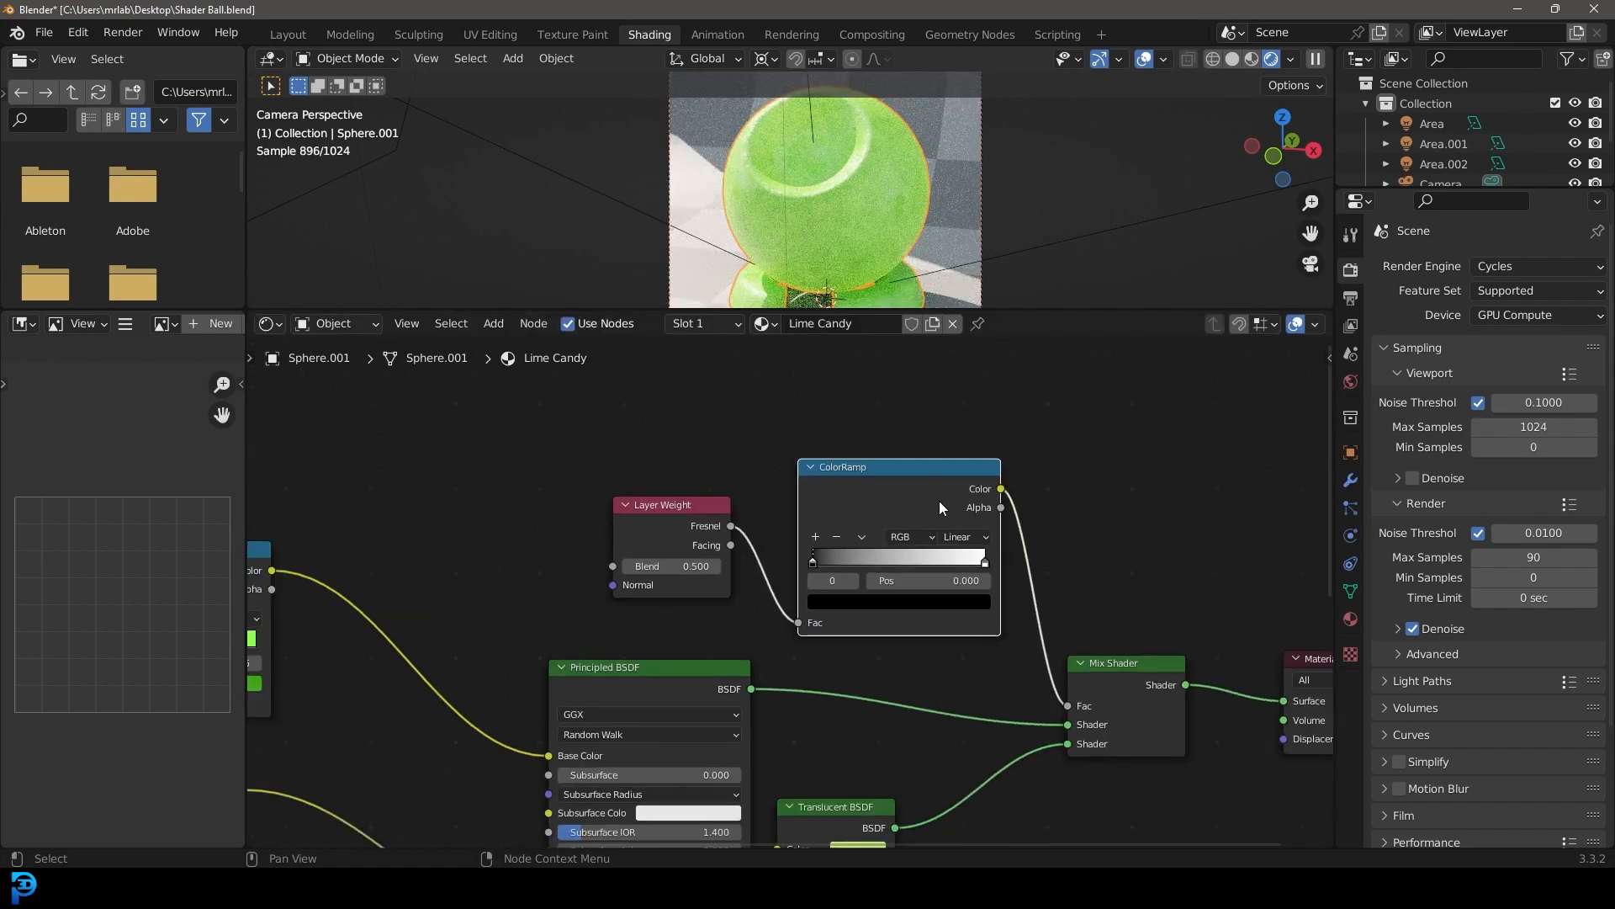
Search the add-ons in the preferences for "node" to check Node Wrangler, and close the preferences
left_click(78, 32)
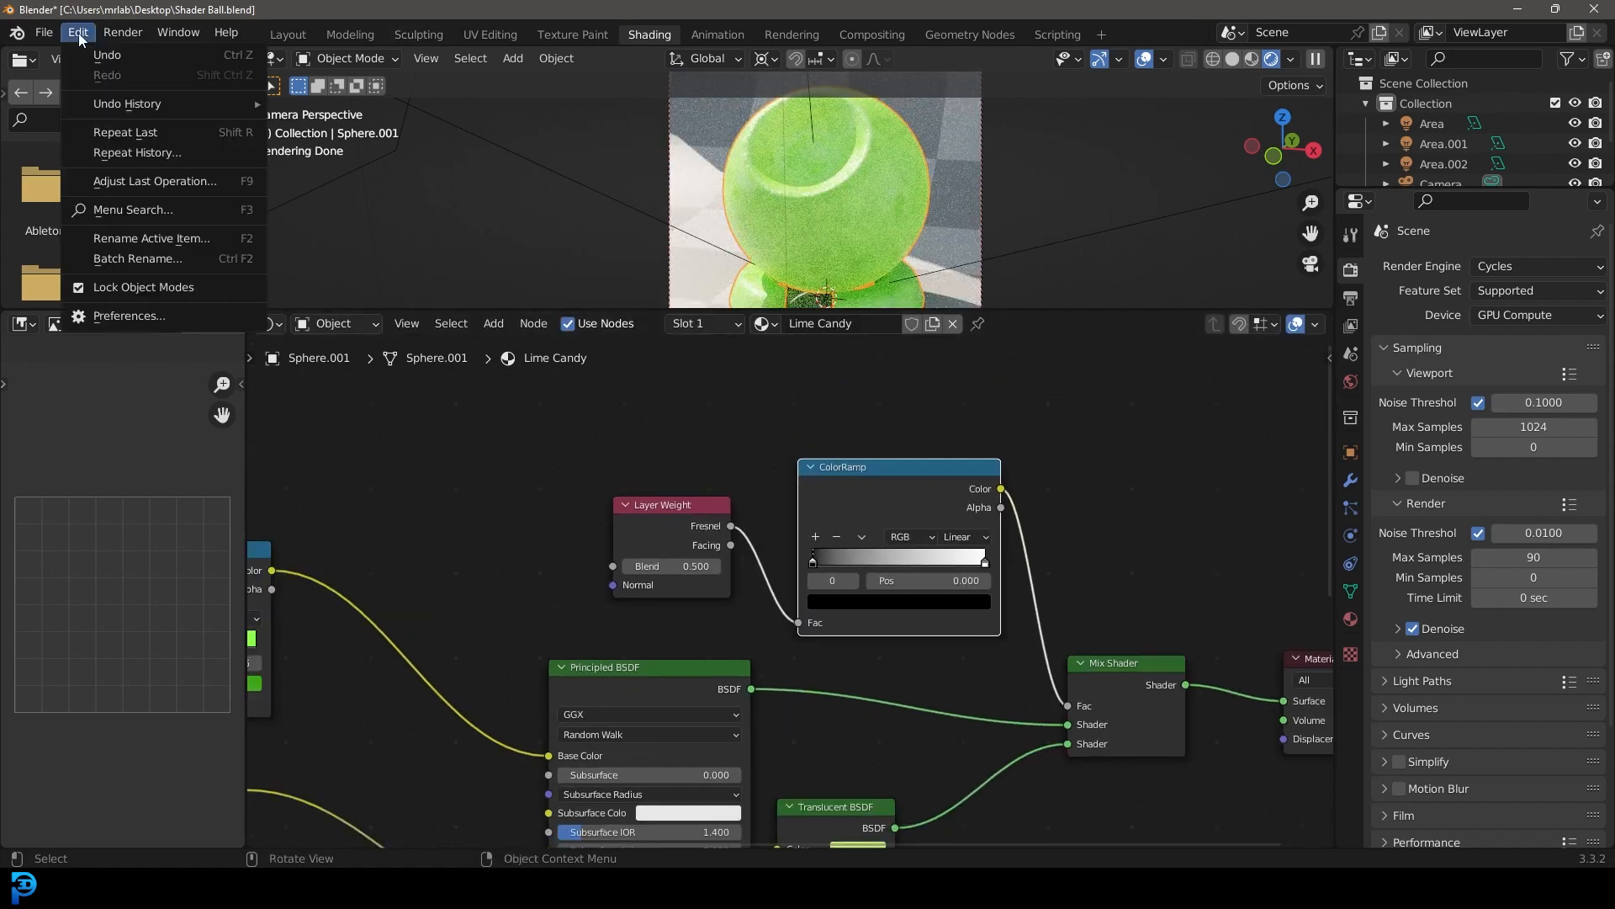
left_click(140, 317)
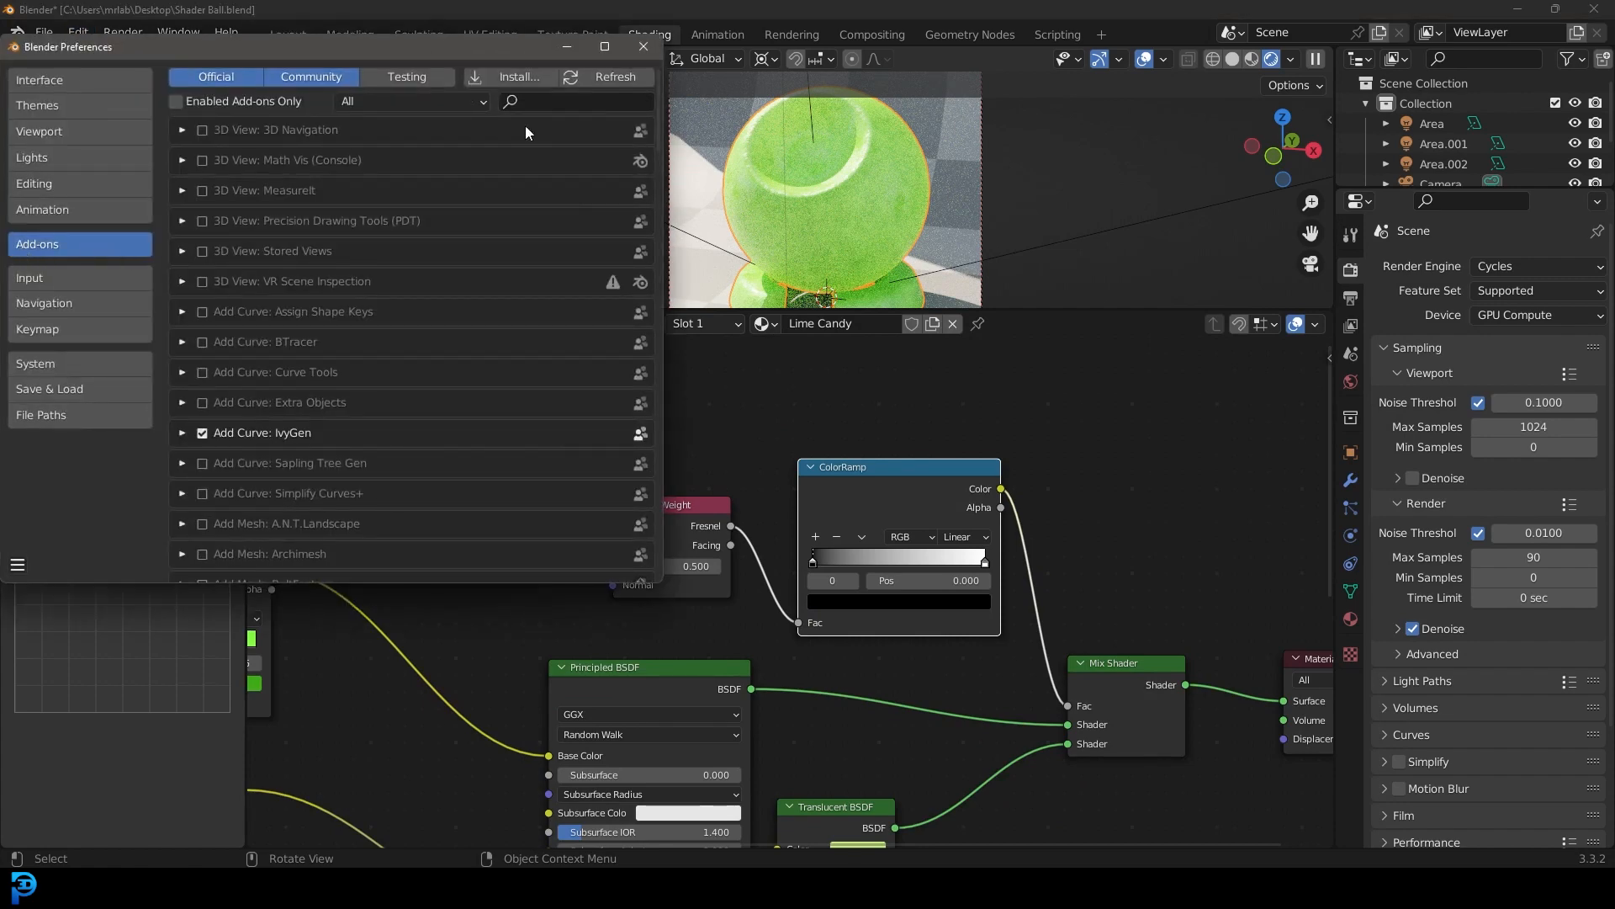
type("node")
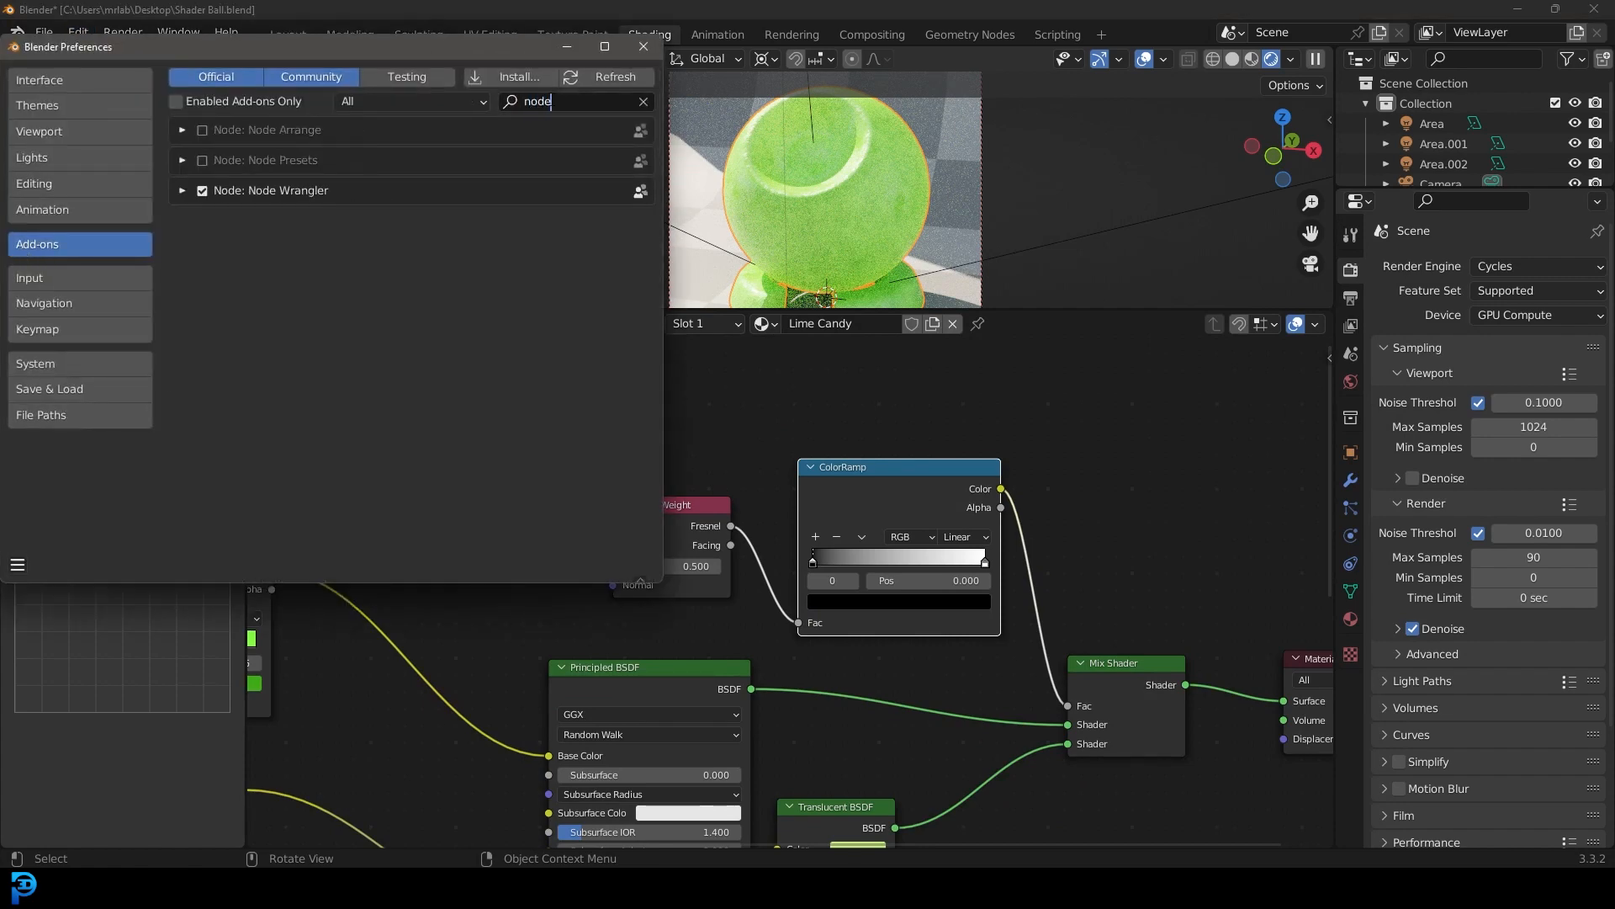
left_click(643, 46)
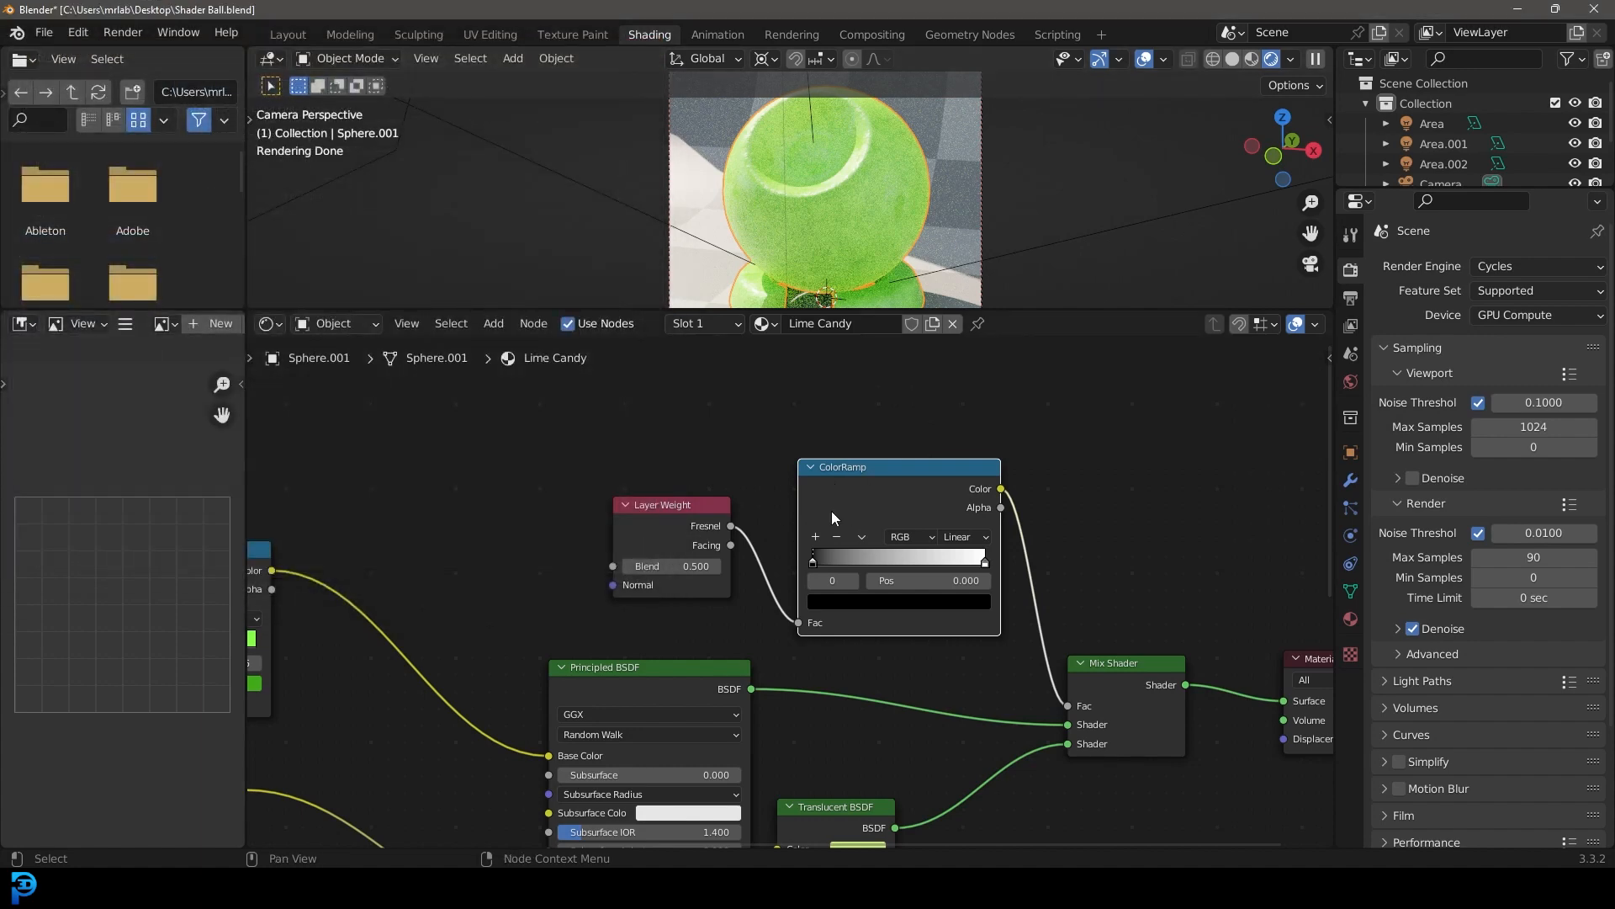
Preview the Layer Weight's ColorRamp on the ball and move its black stop to about 0.122 and white stop to about 0.389
key("ctrl")
left_click(871, 471, "ctrl+shift")
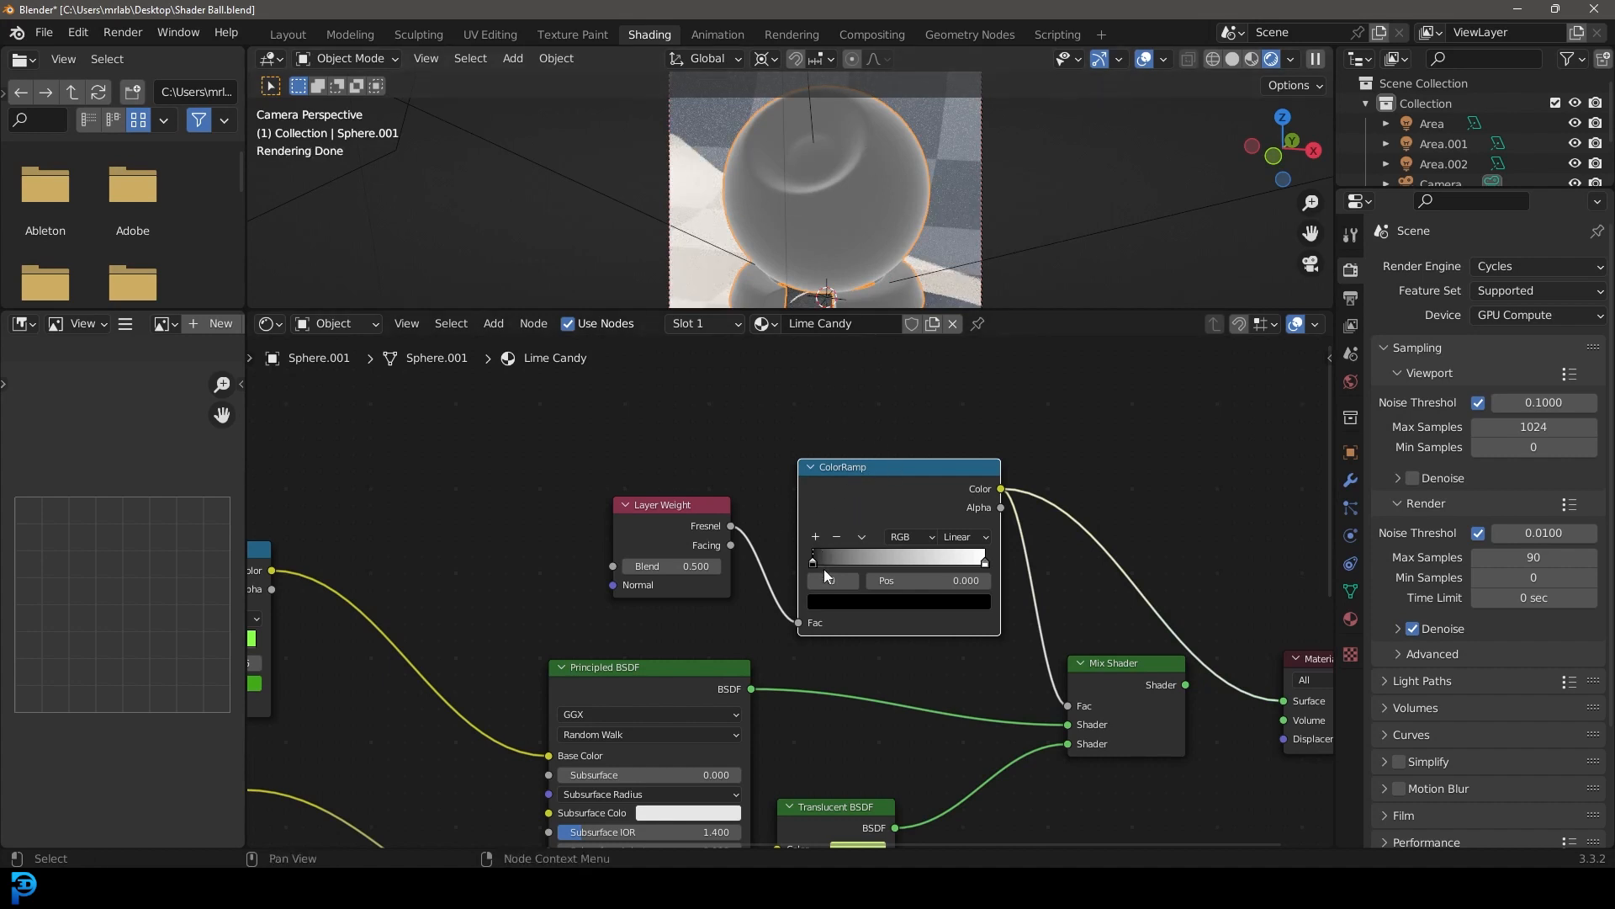
left_click_drag(816, 558, 839, 563)
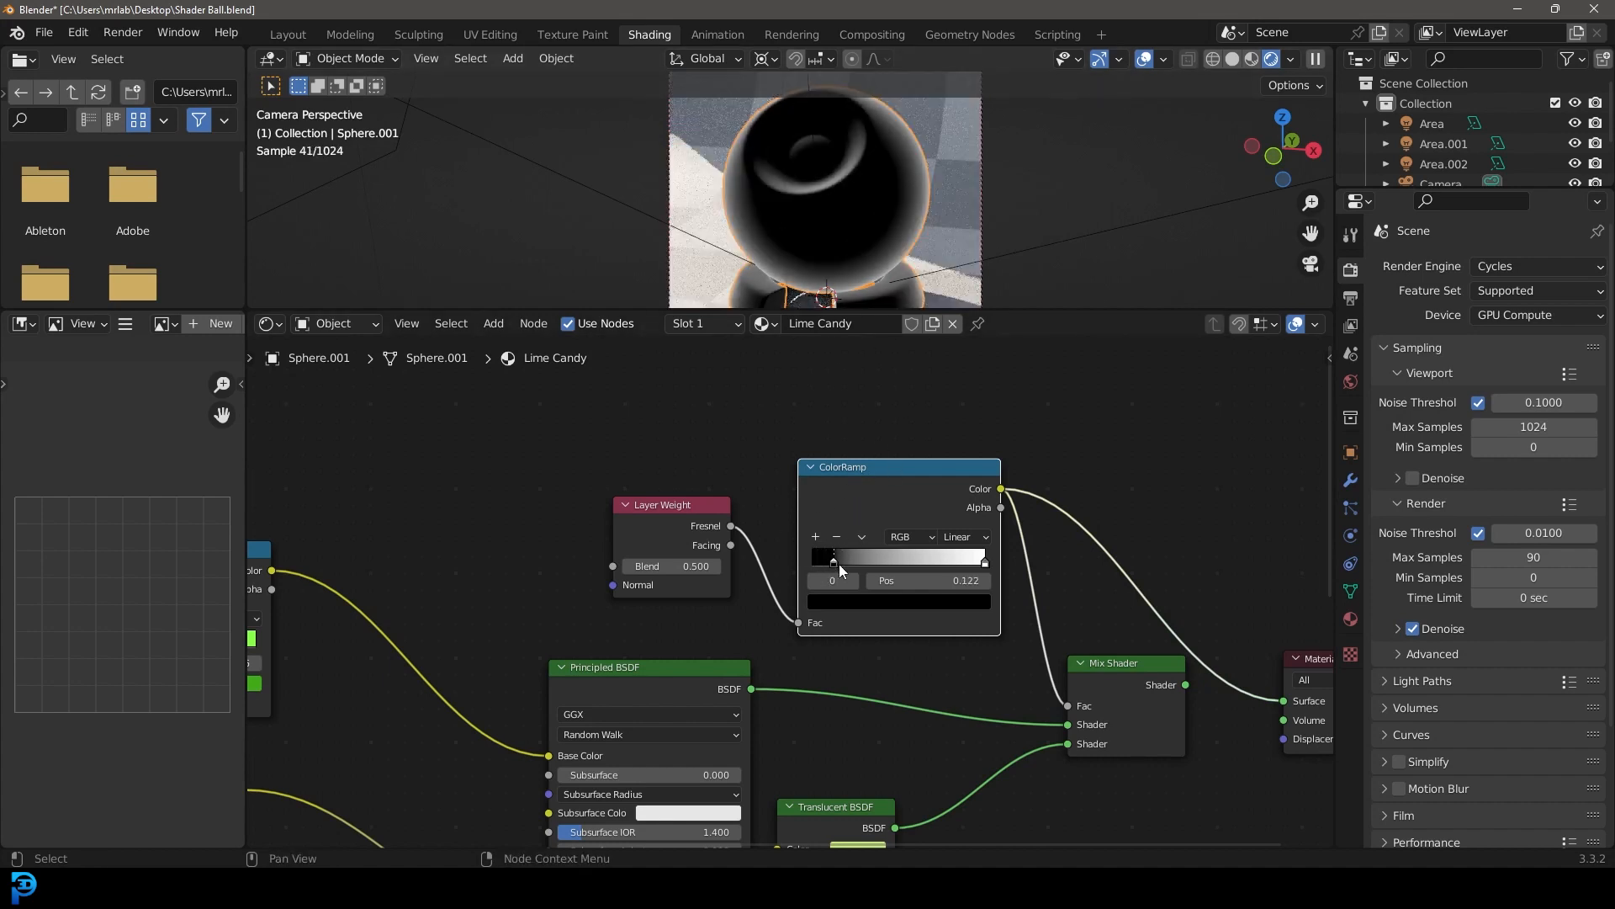
left_click_drag(991, 565, 871, 568)
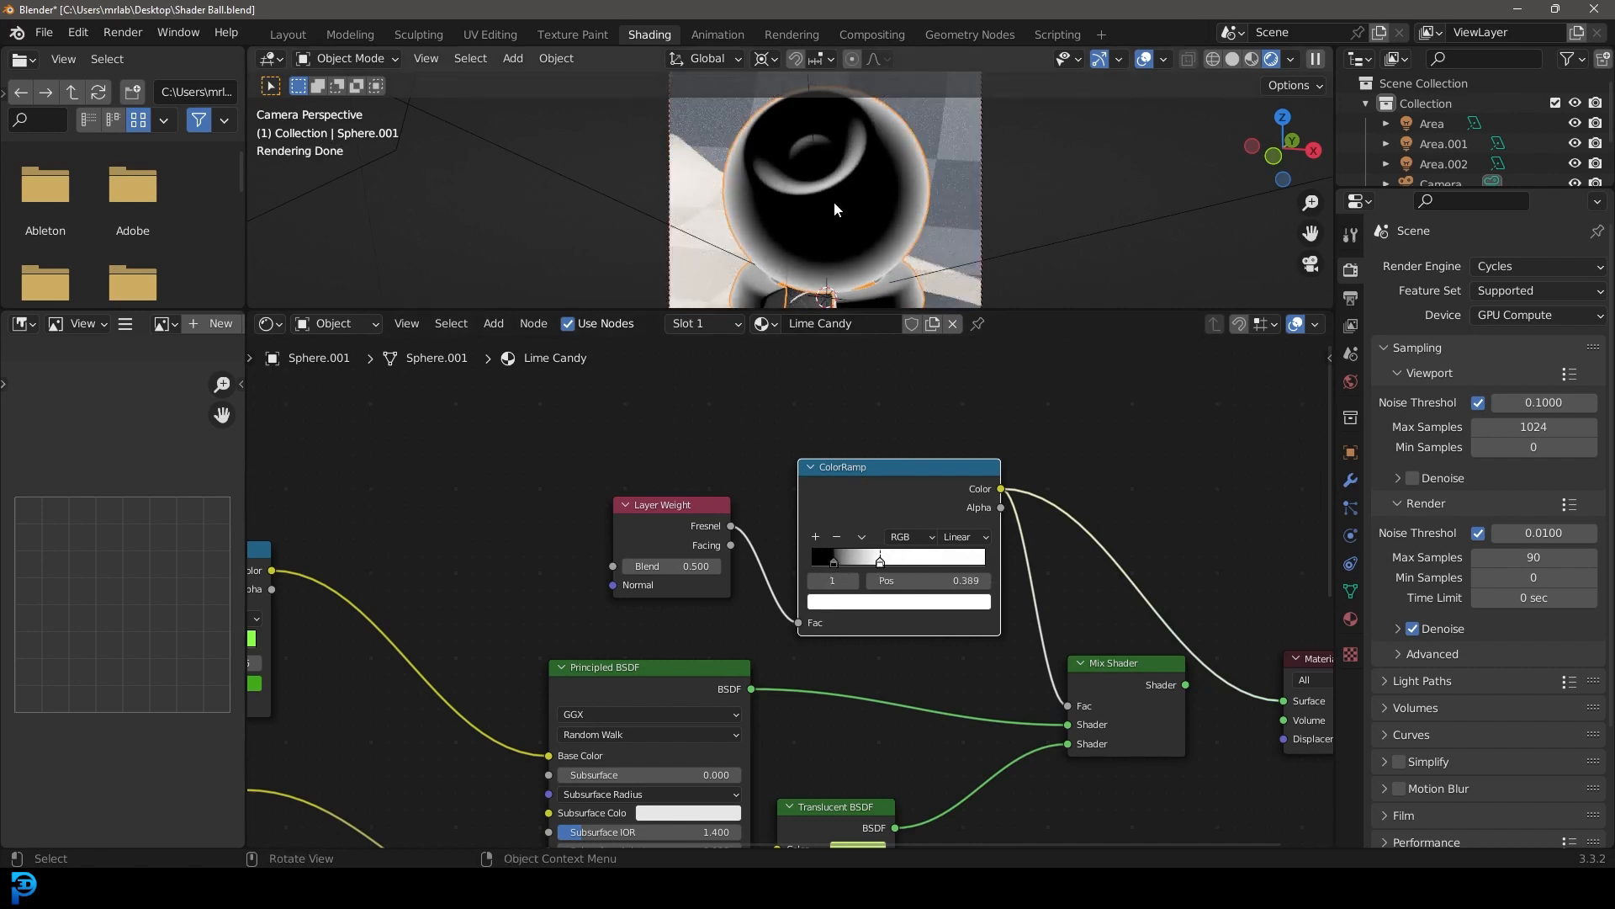
Move the Principled BSDF and Translucent BSDF nodes slightly farther apart
scroll(1045, 595, "down", 4)
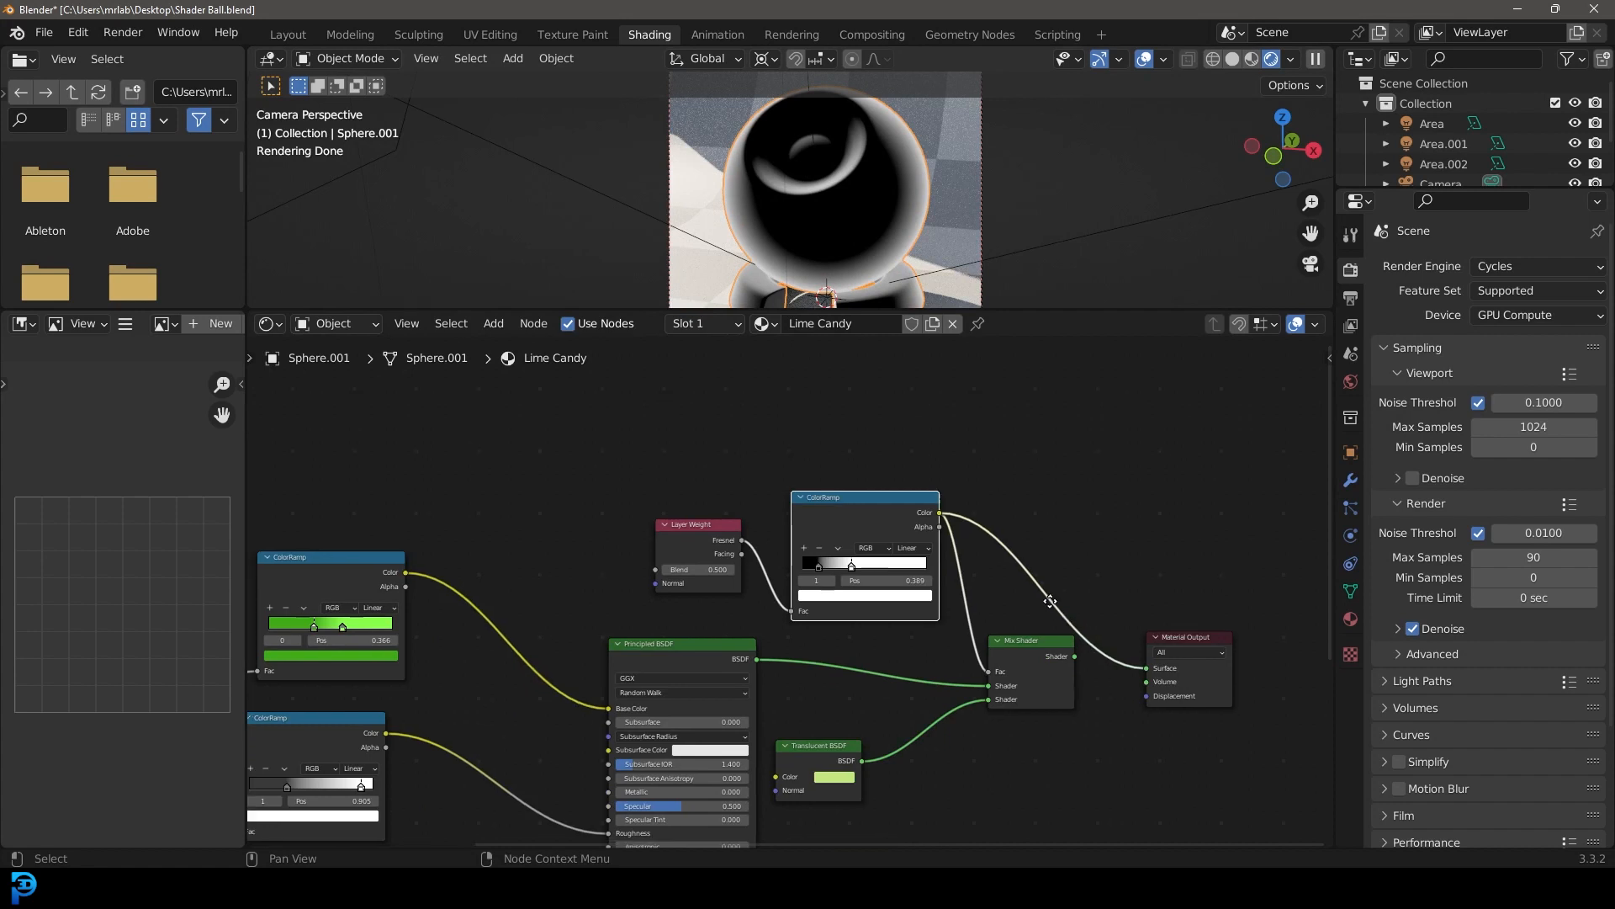
middle_click_drag(1046, 595, 987, 498)
scroll(996, 578, "up", 4)
left_click_drag(567, 576, 540, 565)
left_click_drag(757, 688, 756, 695)
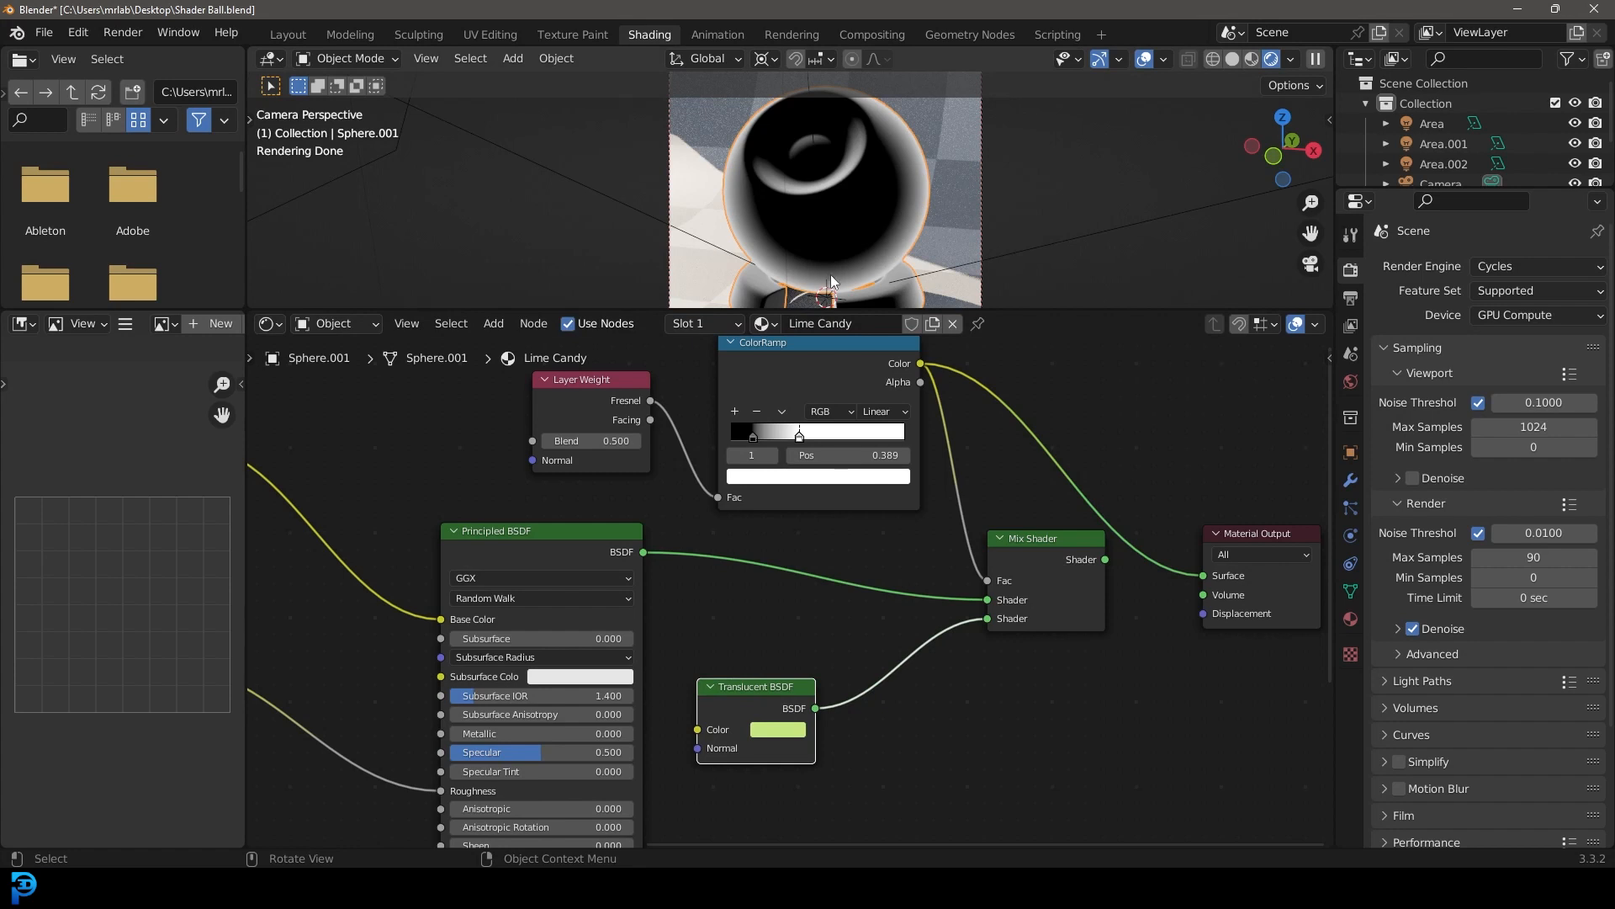
Reconnect the Mix Shader to the Material Output's Surface in place of the ColorRamp preview
middle_click_drag(984, 593, 962, 602)
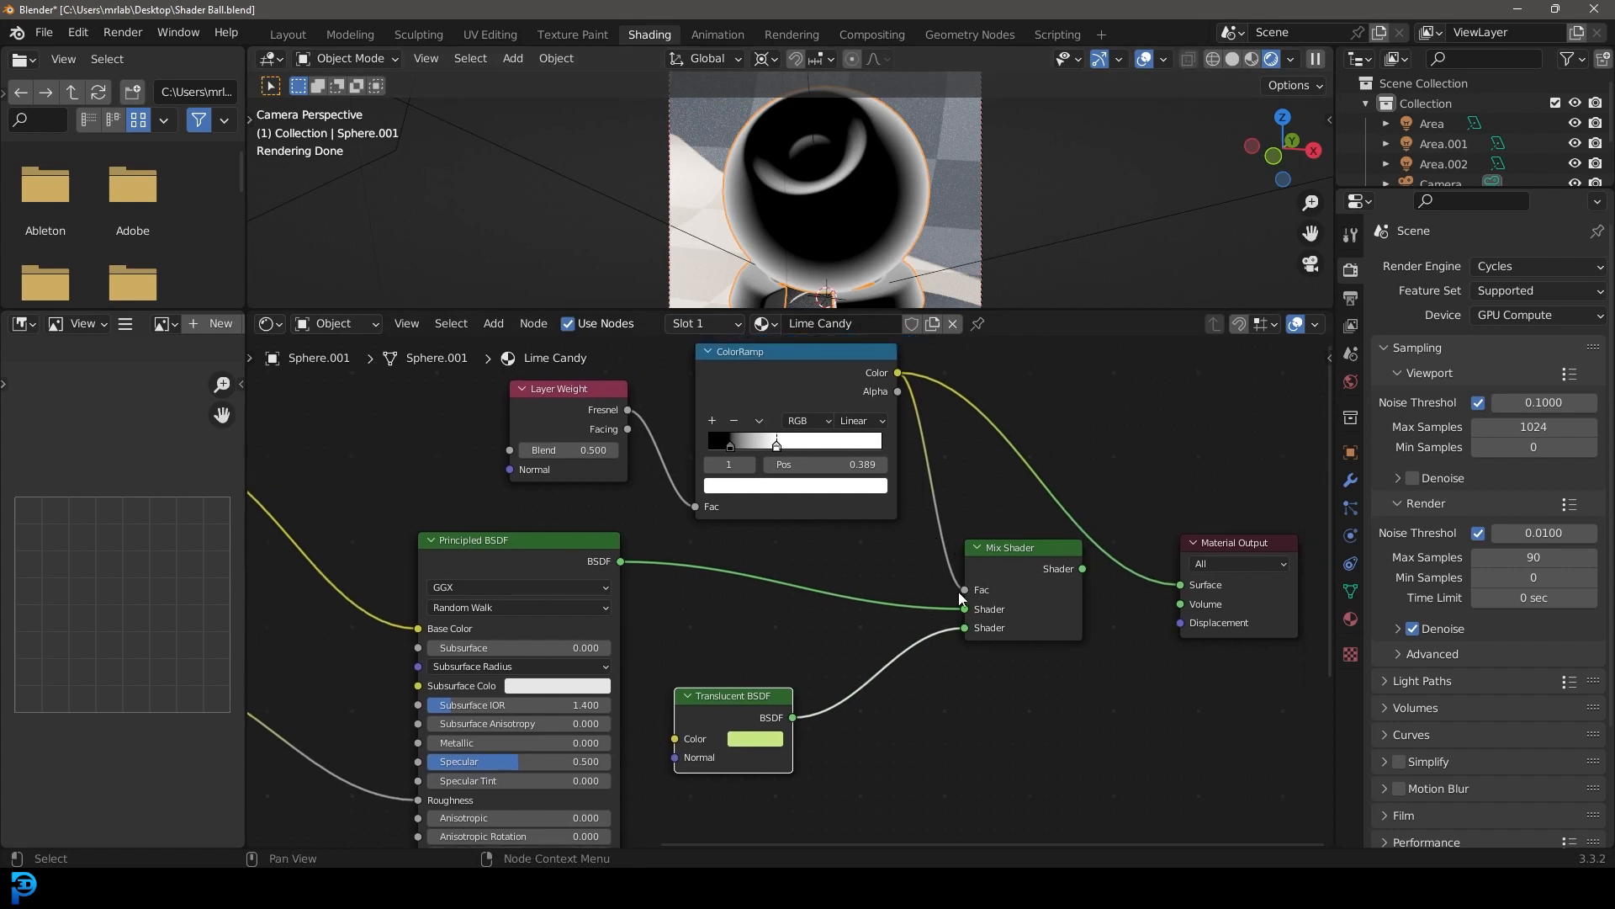
scroll(962, 599, "up", 2)
left_click_drag(964, 566, 1098, 587)
scroll(930, 503, "down", 3)
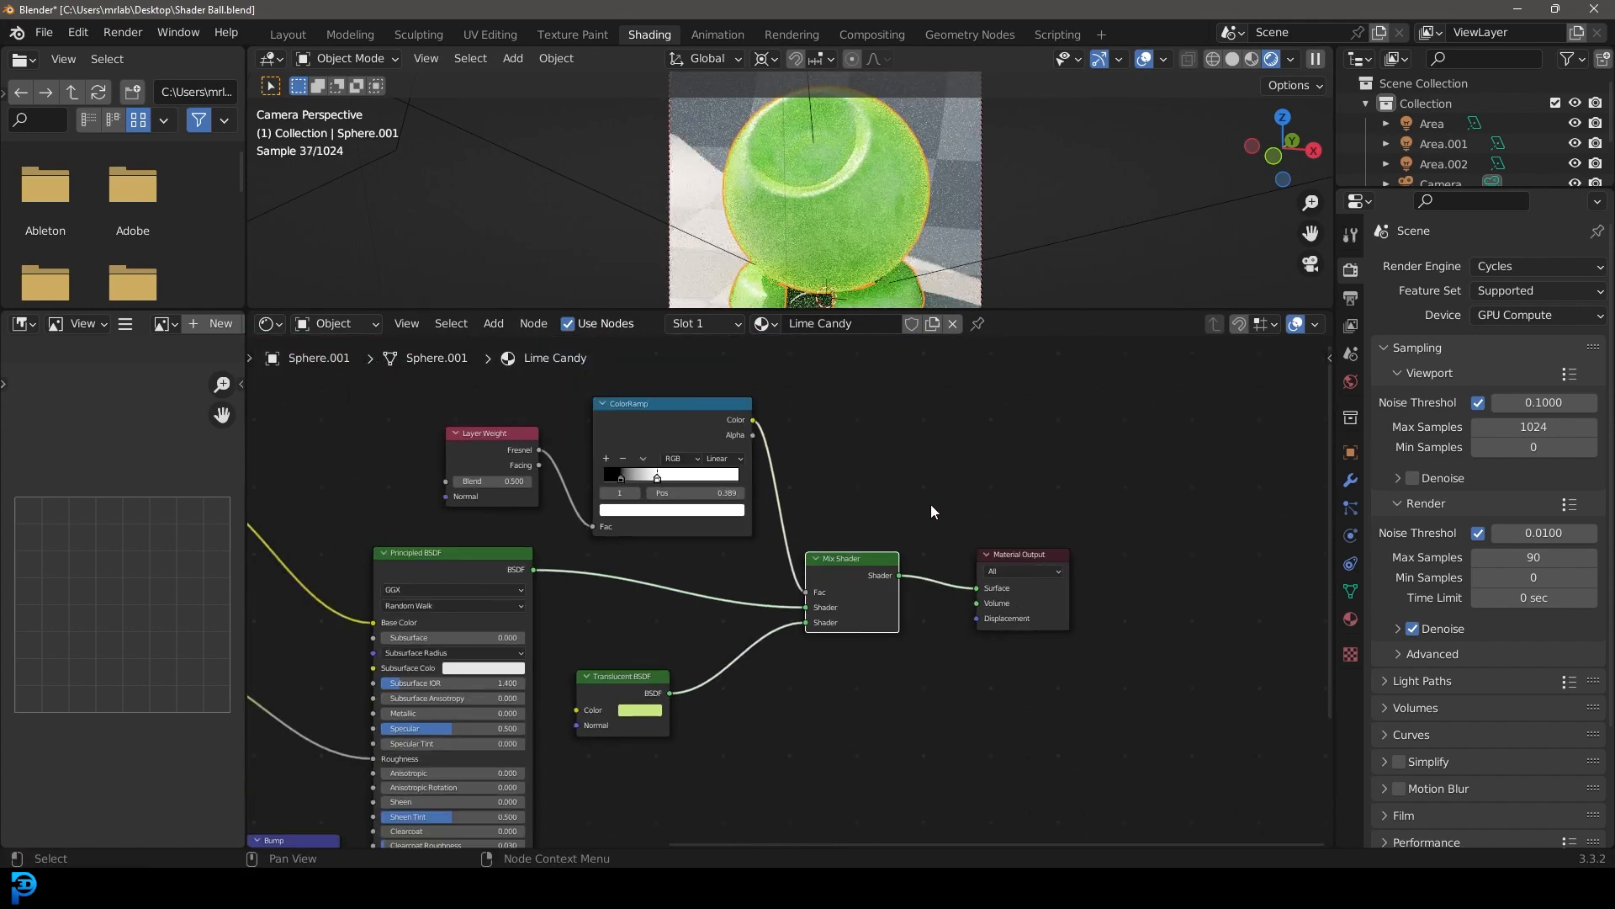
Enlarge the 3D viewport to inspect the shader ball up close, and switch it to Solid shading
scroll(896, 170, "up", 3)
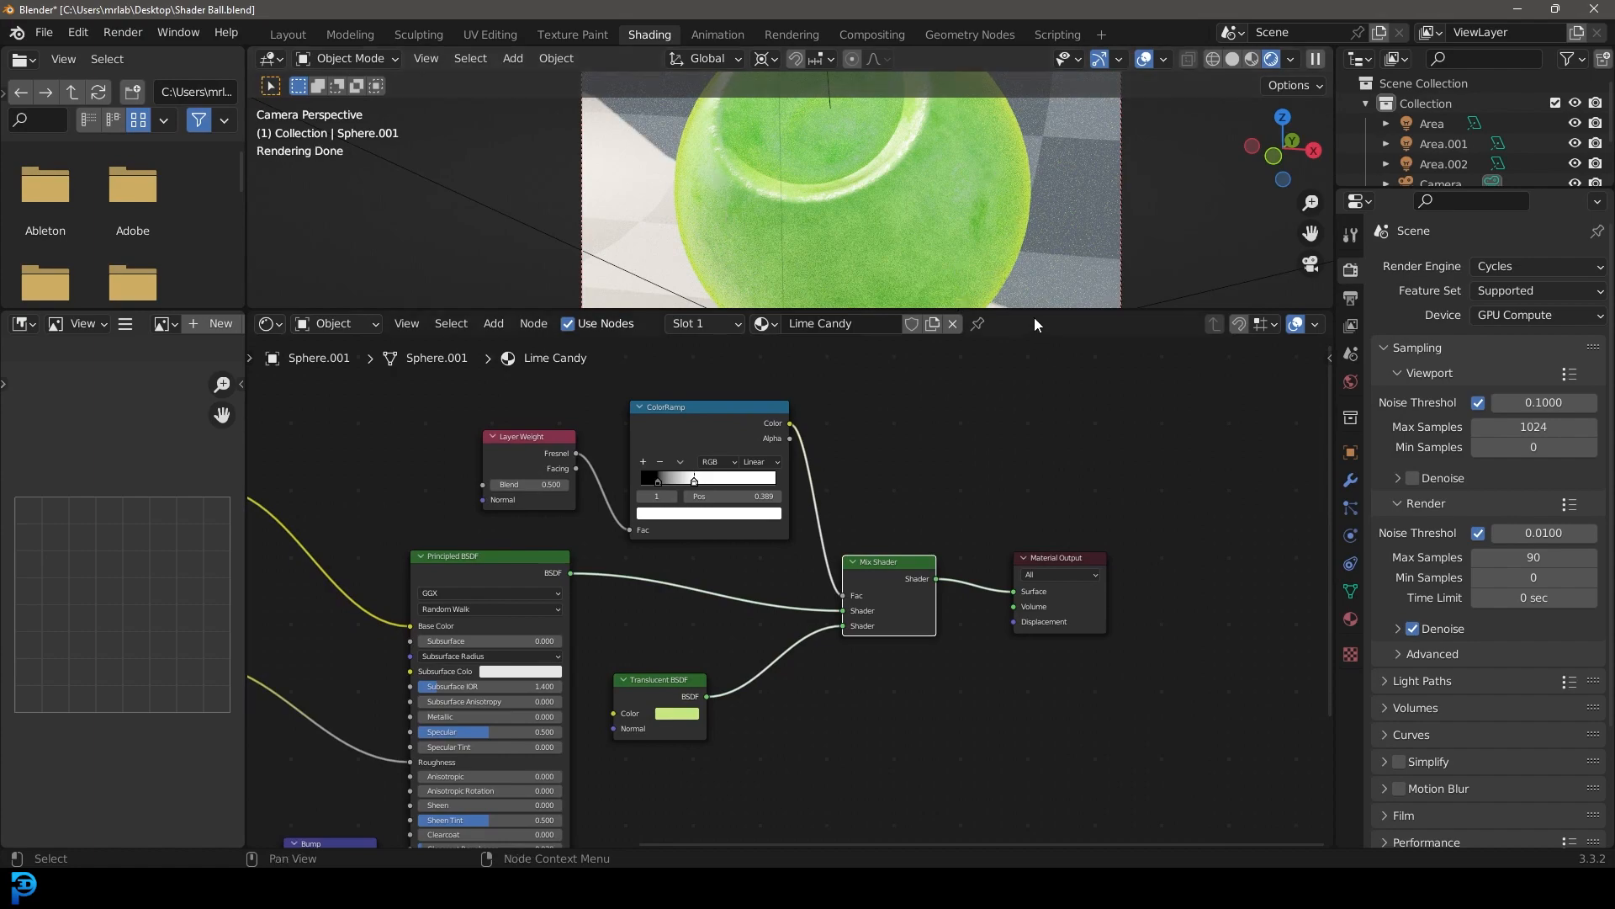
left_click_drag(1033, 315, 976, 528)
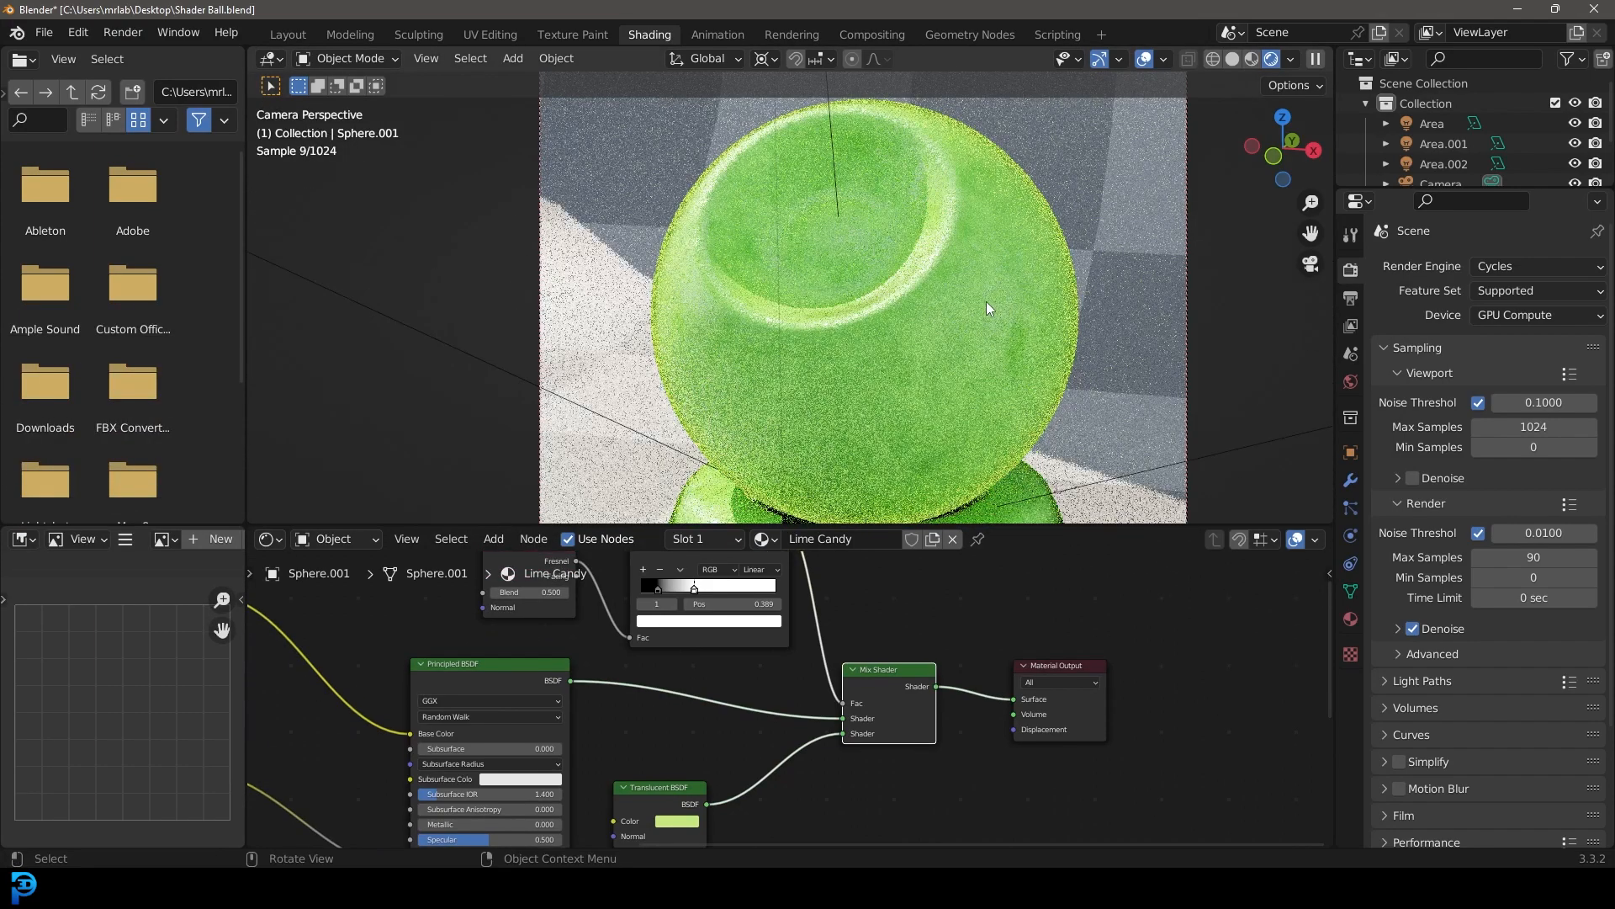
key("z")
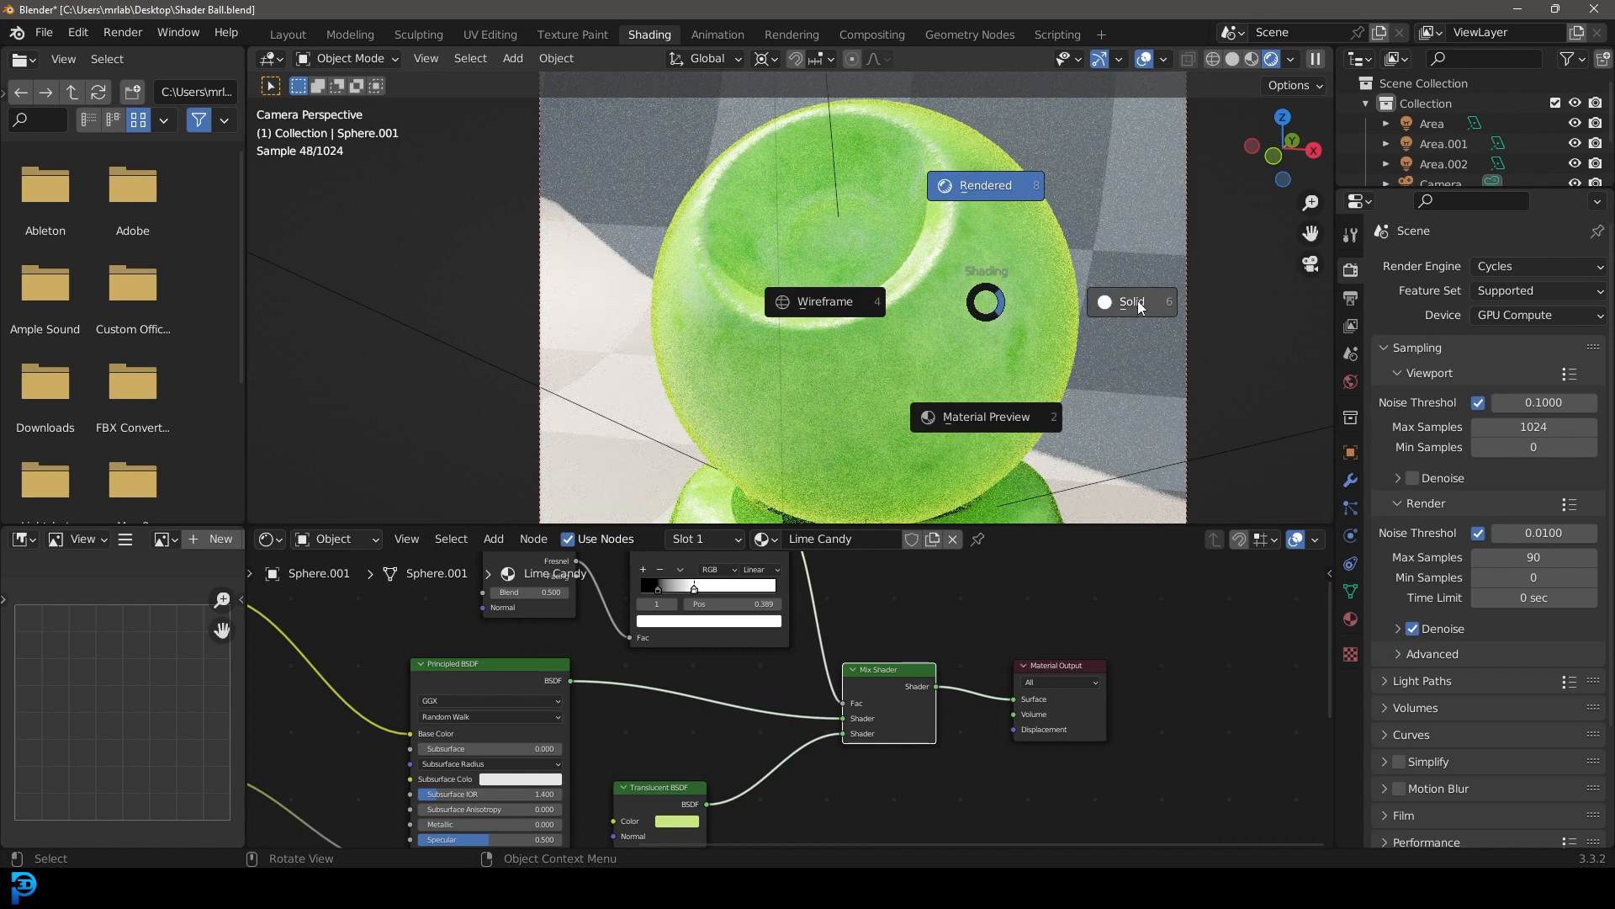
left_click(1119, 303)
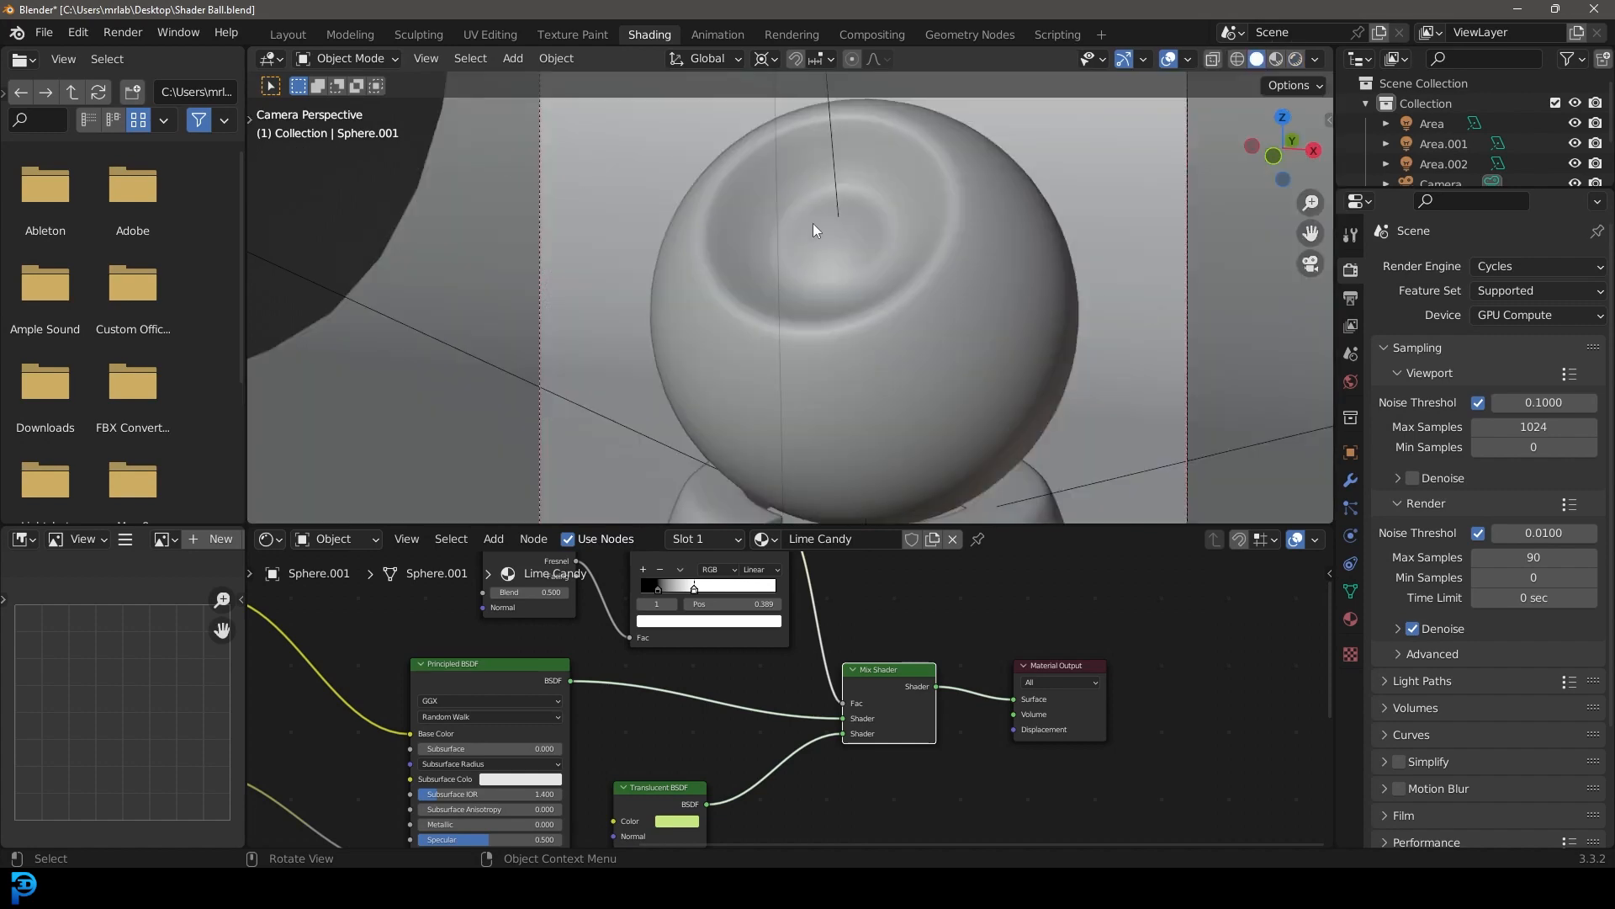
Save the file and render the image
key("ctrl+s")
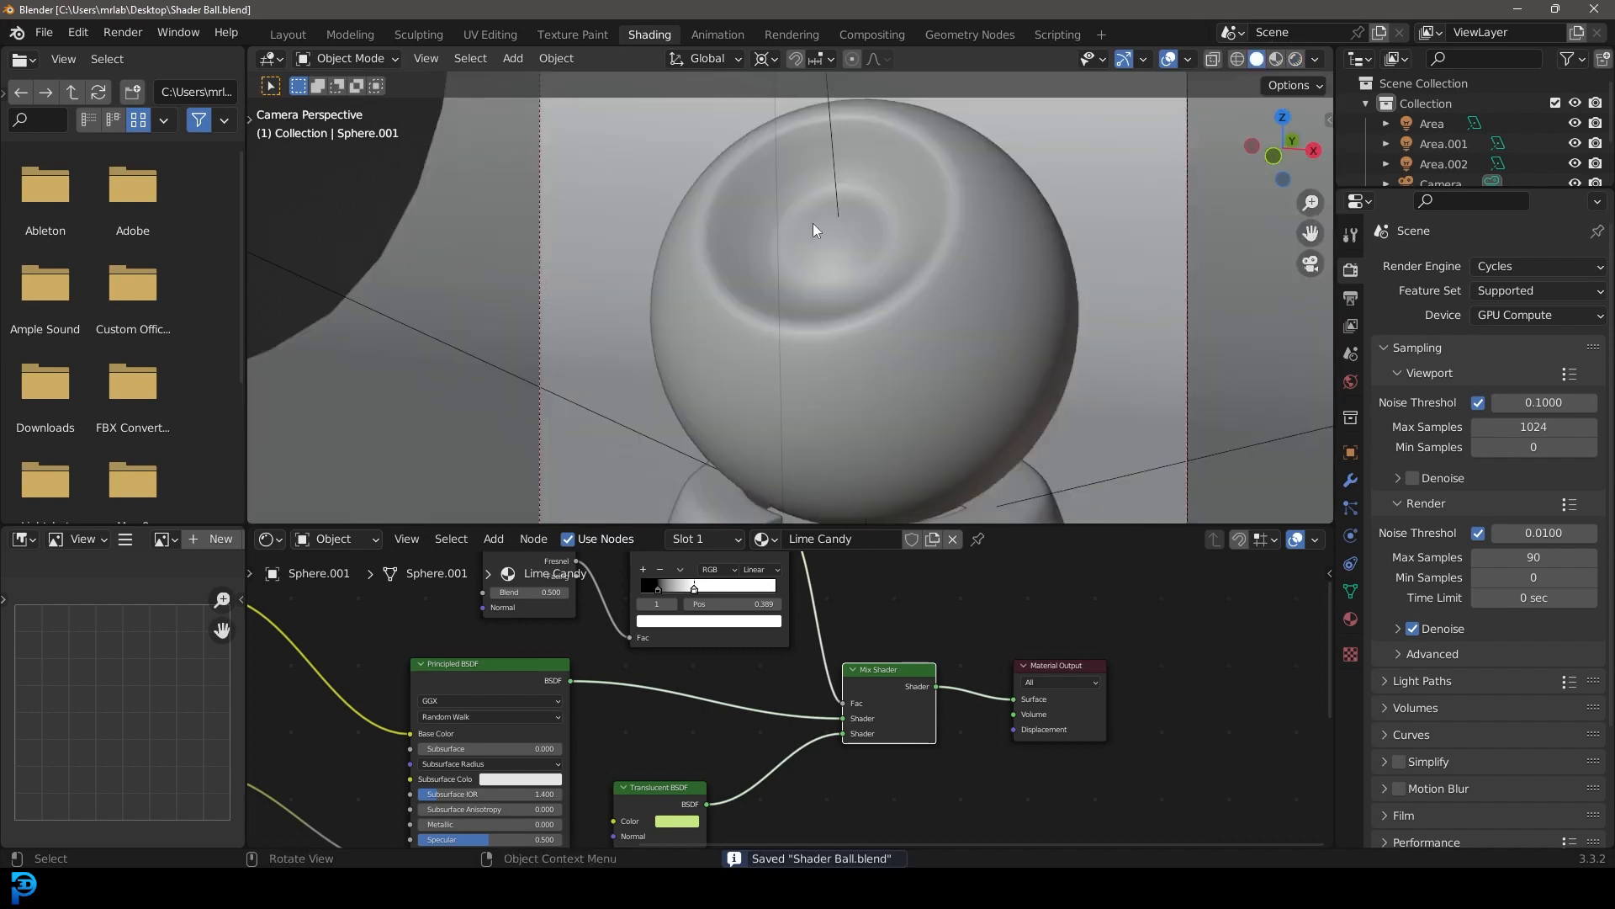
left_click(130, 34)
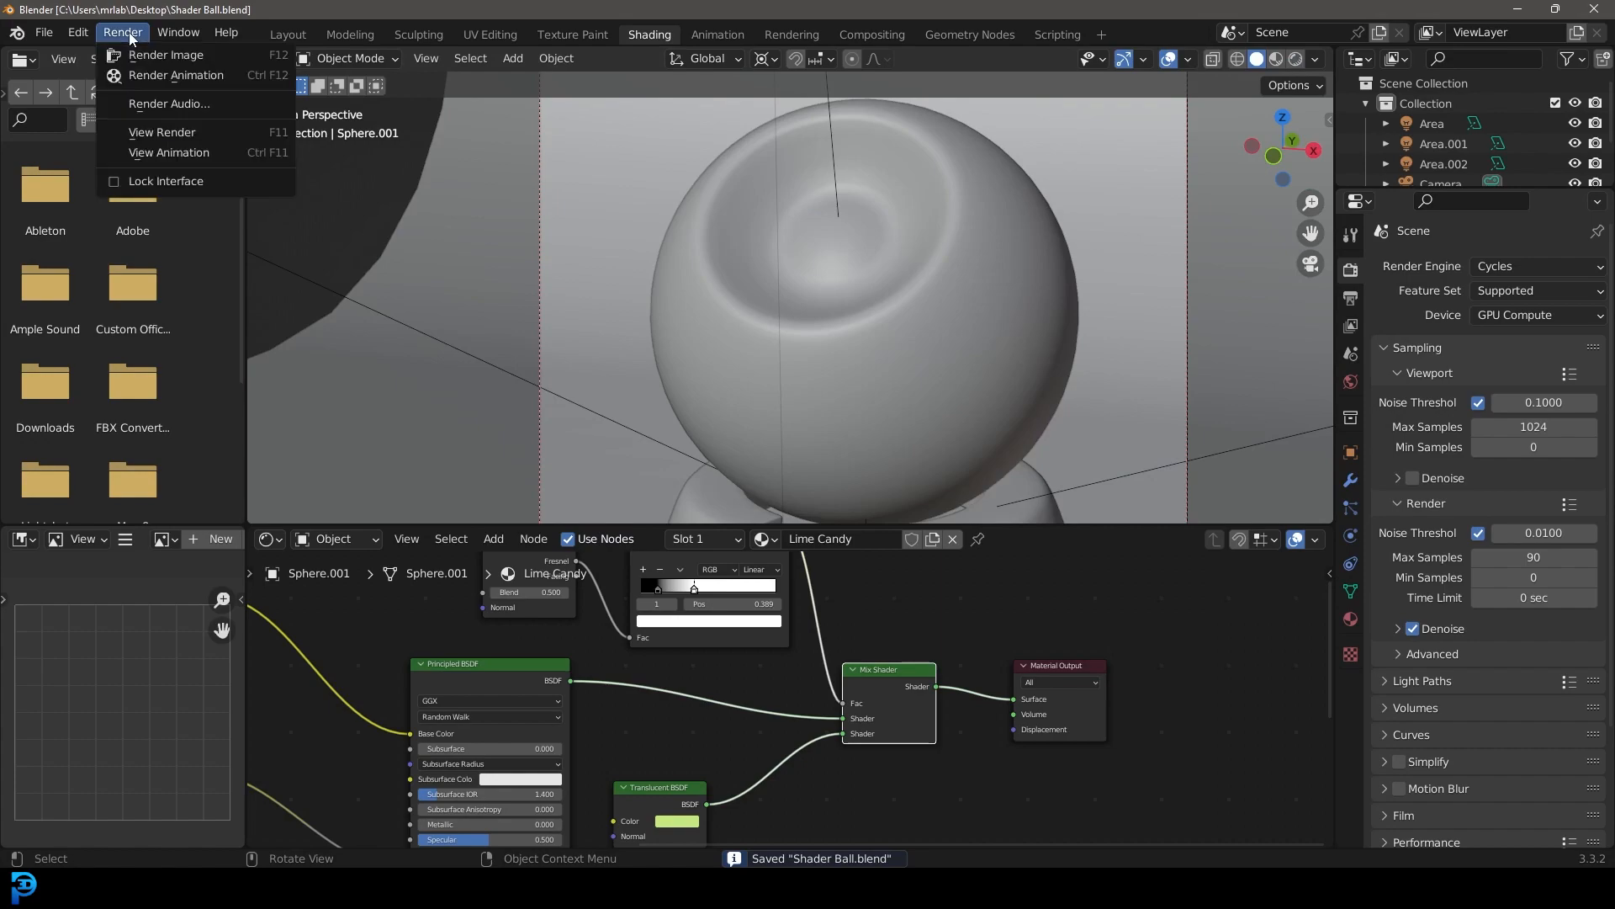
left_click(212, 54)
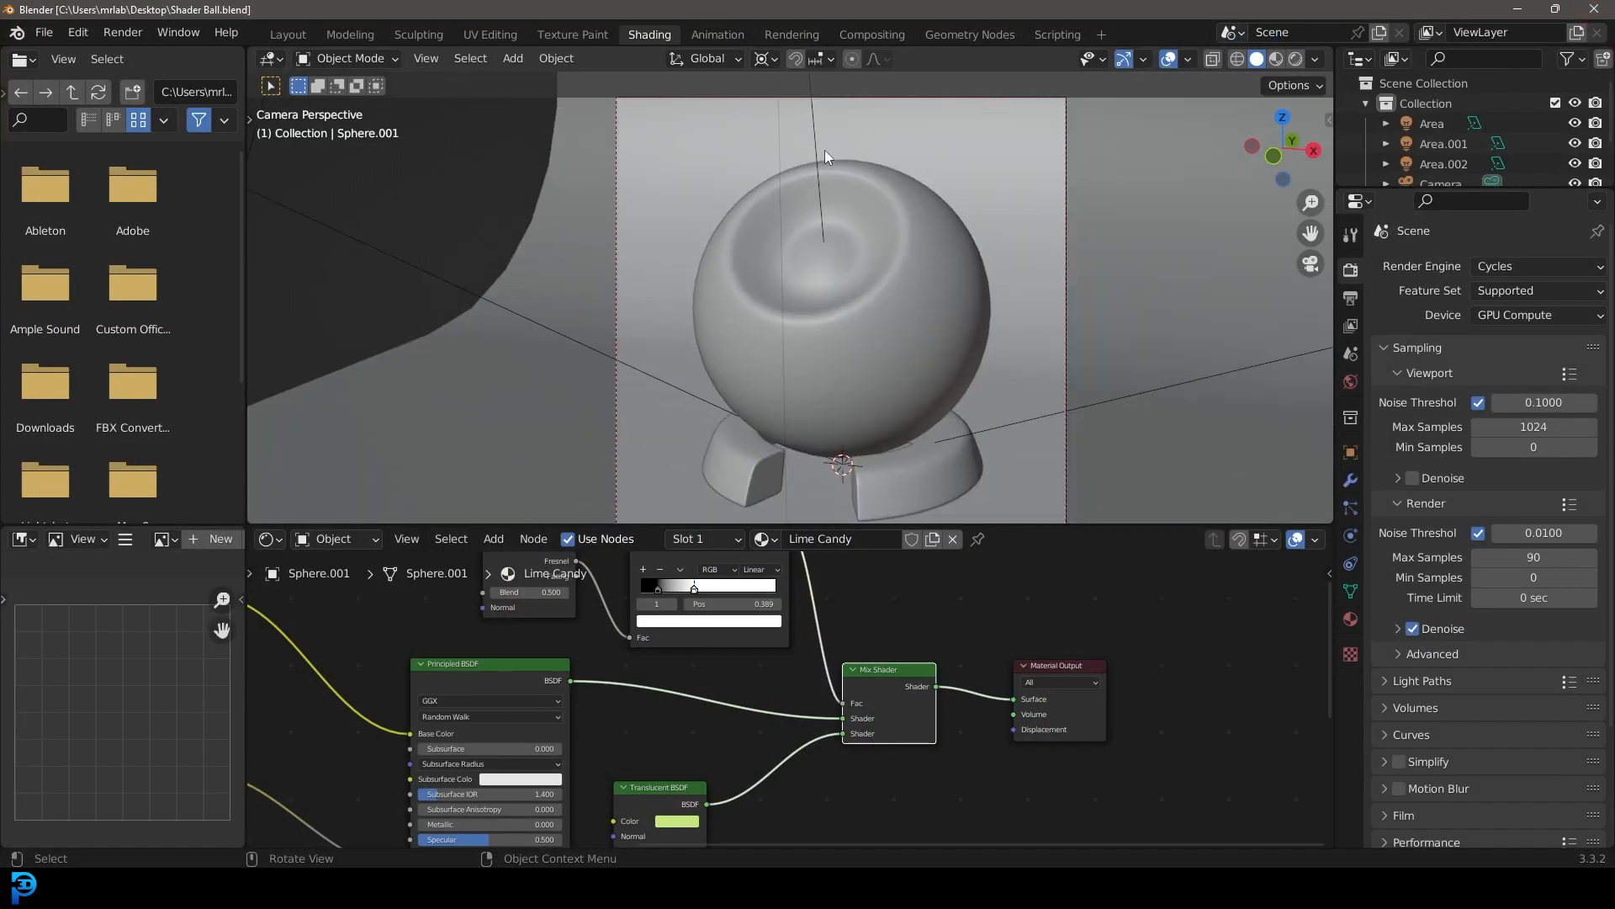
Select the Area light above the ball, return to Rendered shading and set the World background Strength to 0.1
left_click(815, 139)
key("z")
left_click(936, 133)
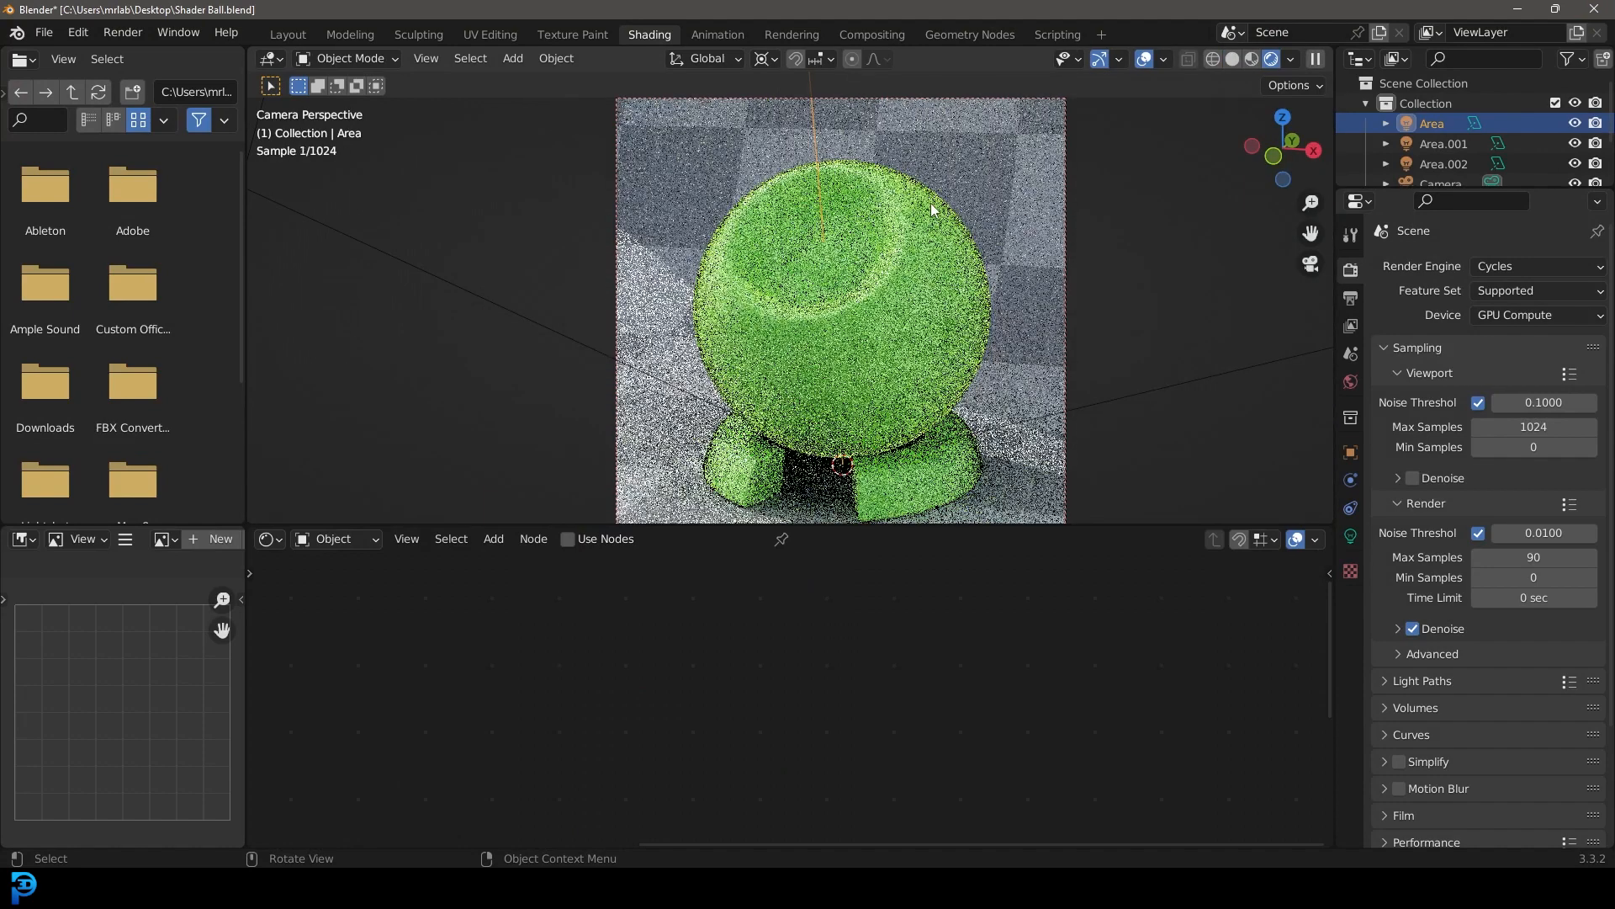
left_click(1350, 381)
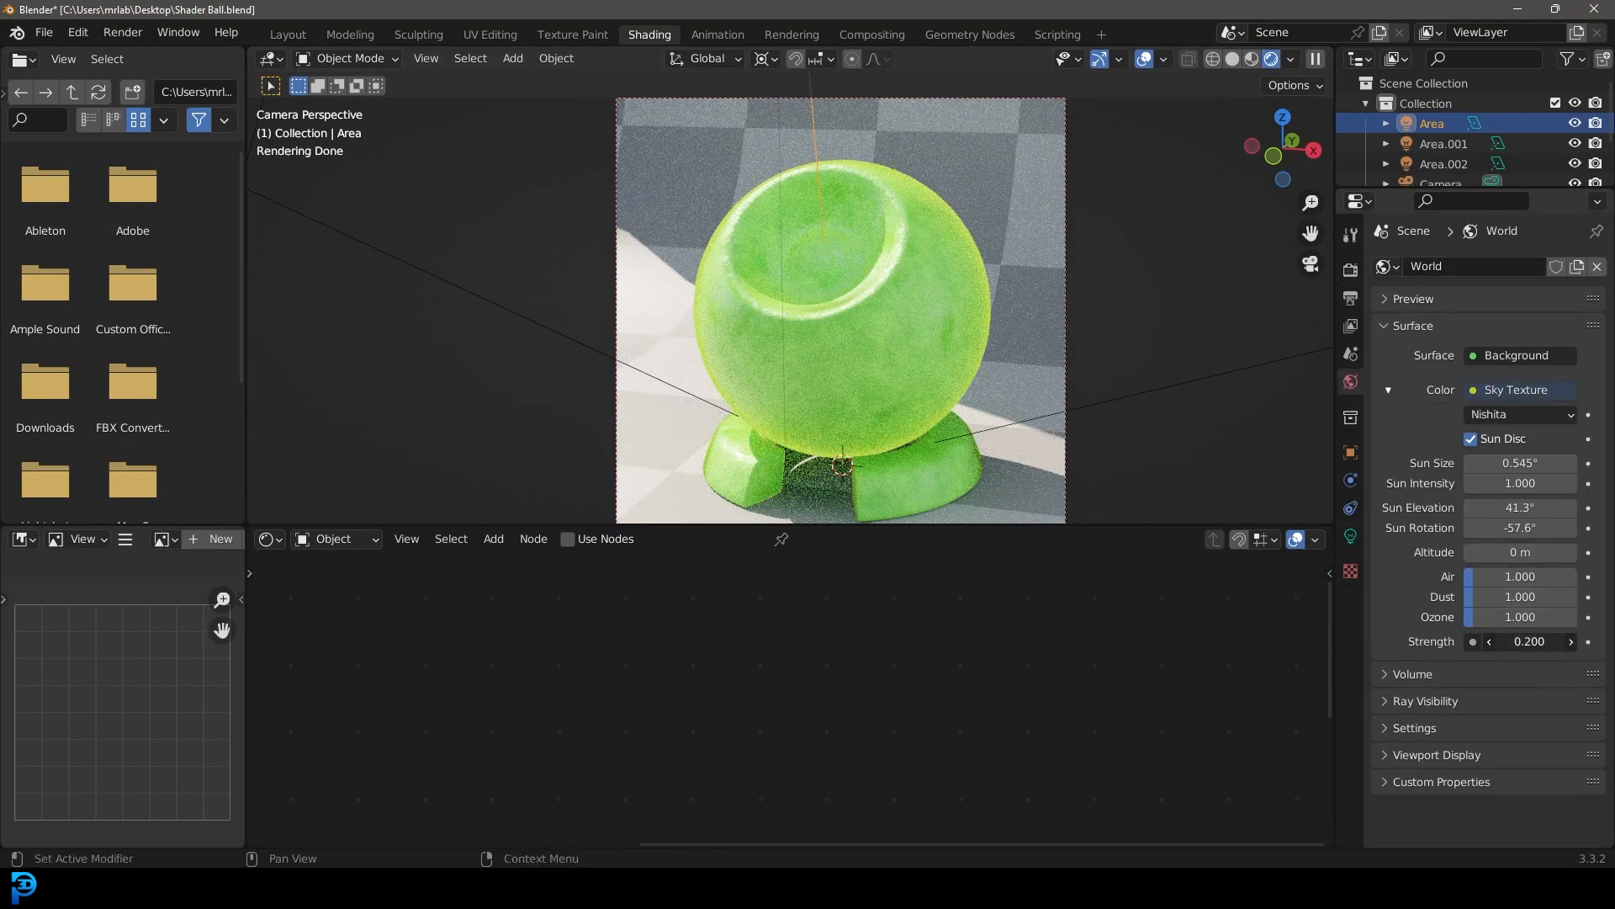
left_click(1489, 641)
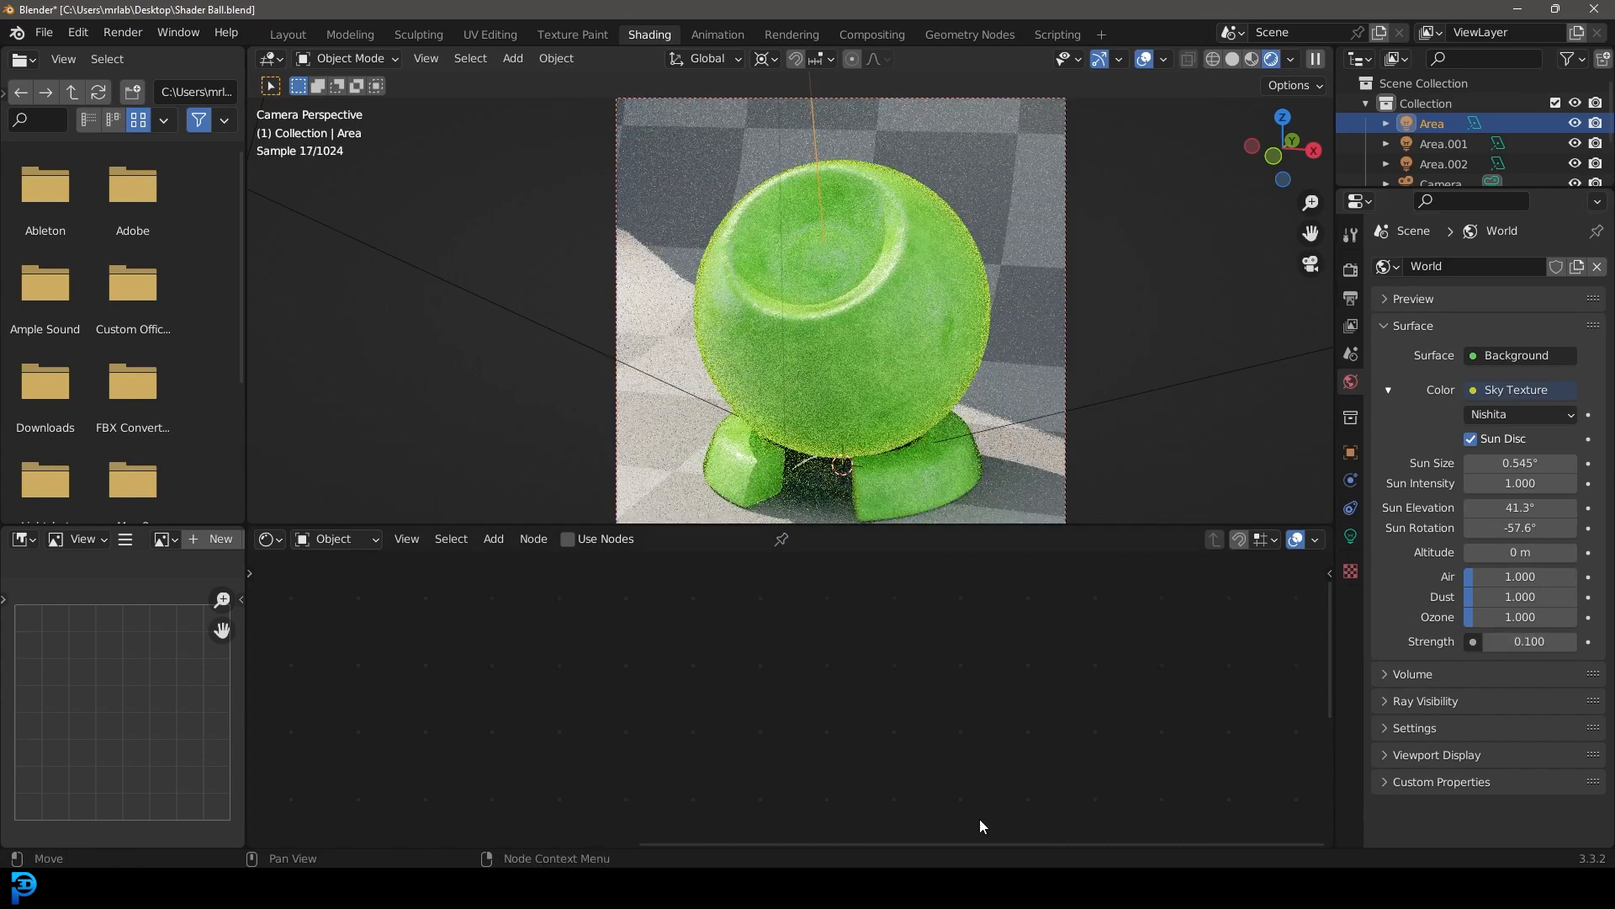
Rotate the selected Area light freely with trackball rotation to change how it lights the ball
key("r")
key("r")
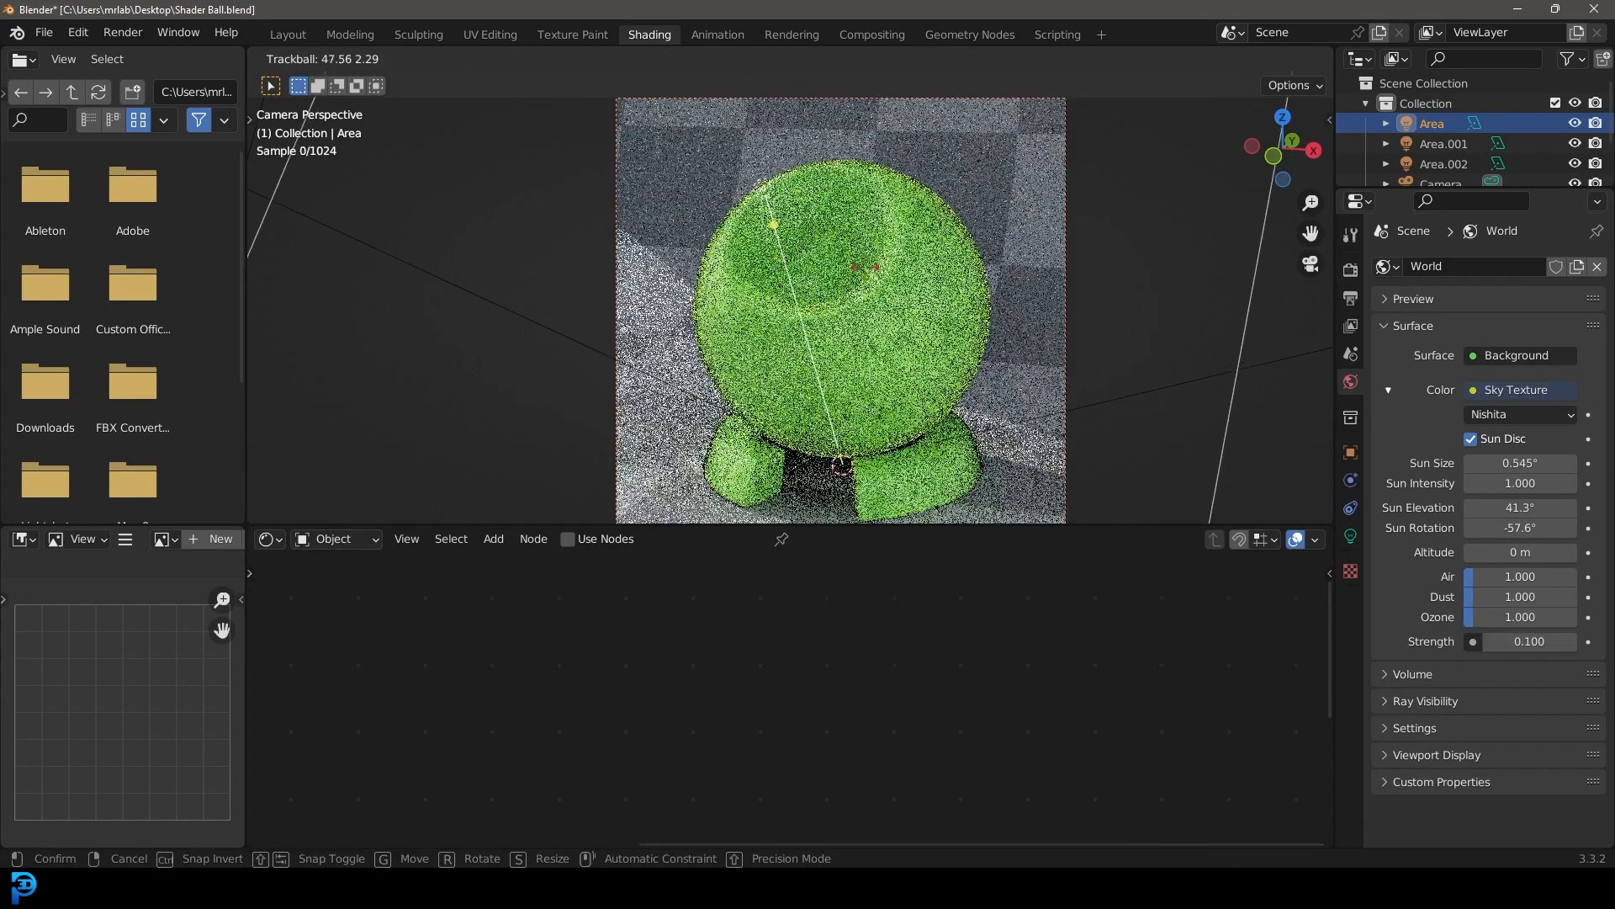
left_click(971, 244)
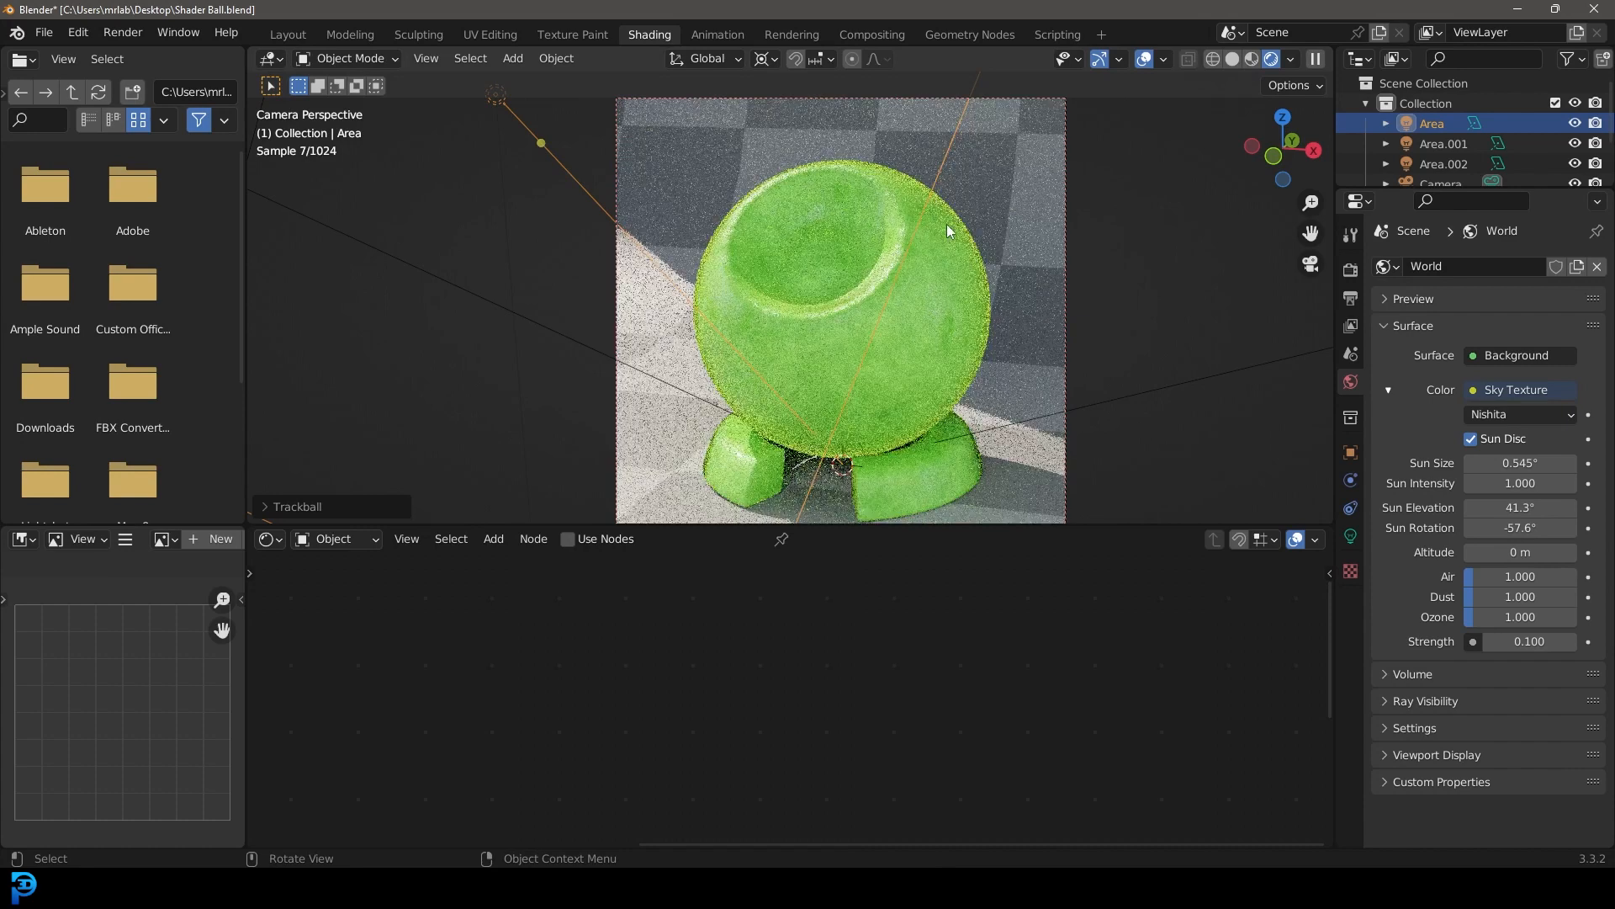
Check the scene from other angles in Solid shading, and save the file from the camera view
key("z")
left_click(963, 291)
middle_click_drag(981, 262, 891, 274)
middle_click_drag(785, 270, 888, 304)
key("KP_0")
key("ctrl+s")
Switch the viewport back to Rendered shading and select the shader ball for a close view of its material
key("z")
left_click(917, 202)
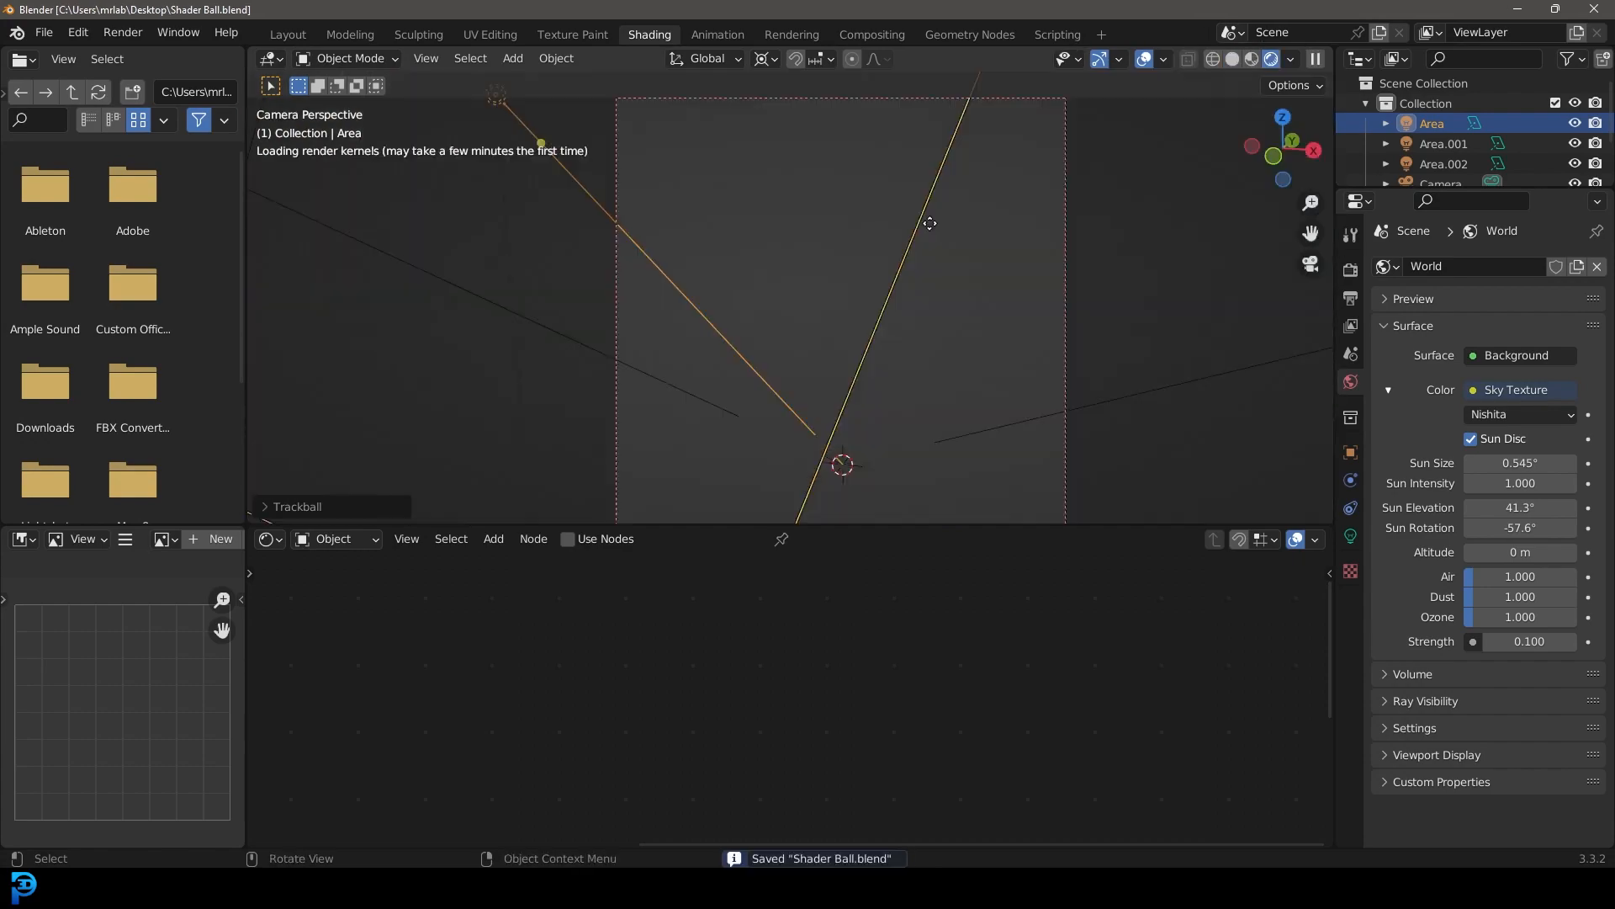
scroll(987, 276, "up", 4)
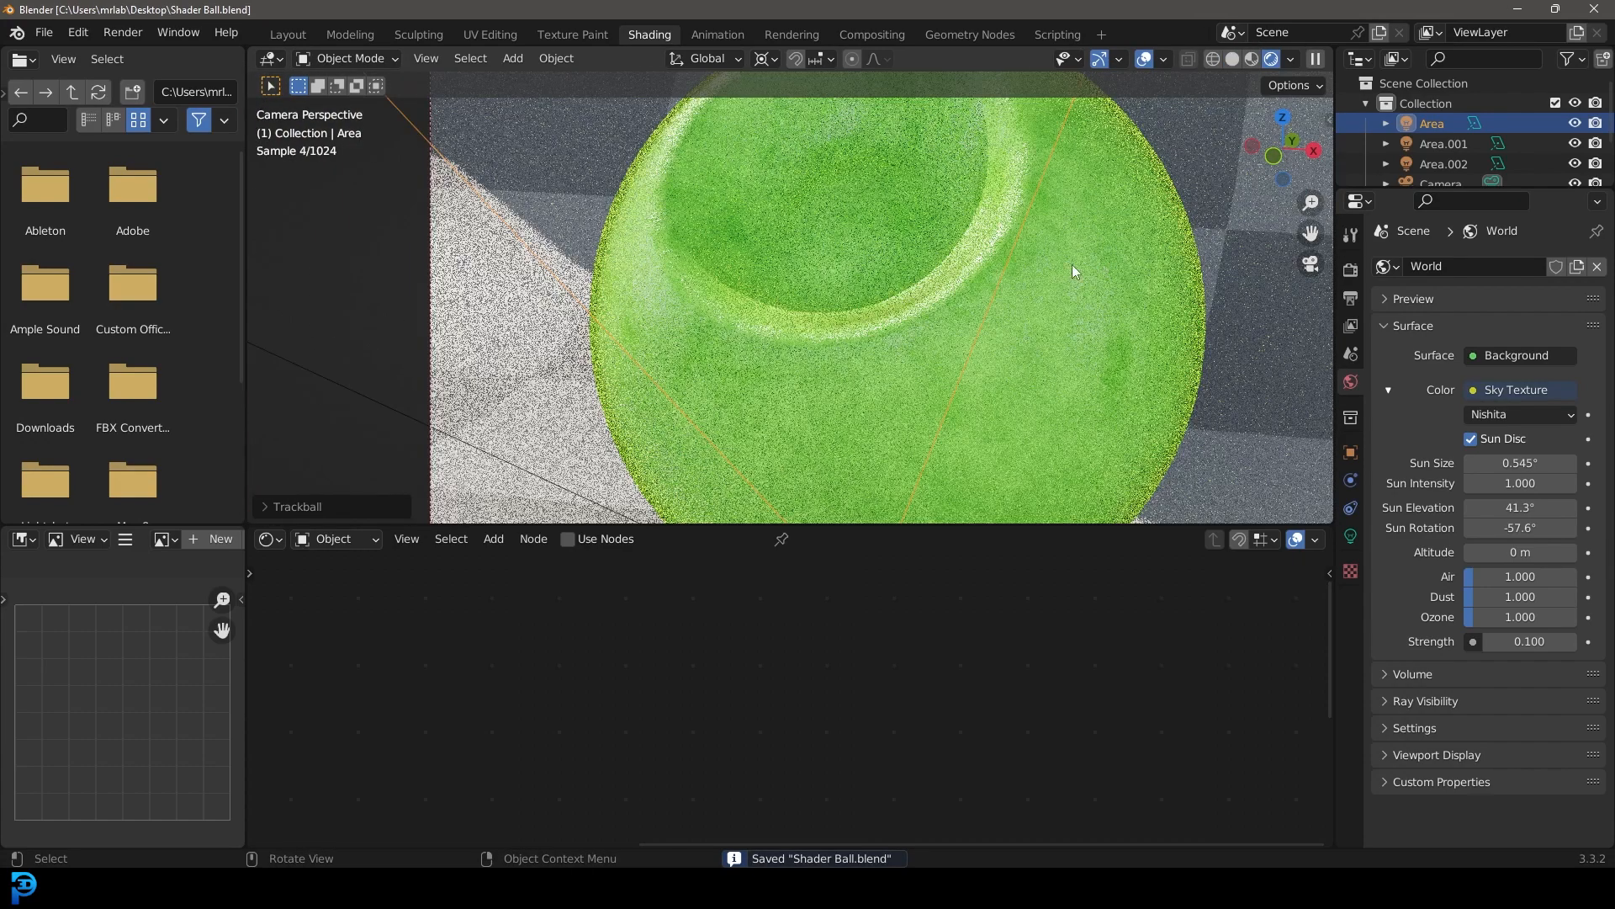
left_click(1113, 261)
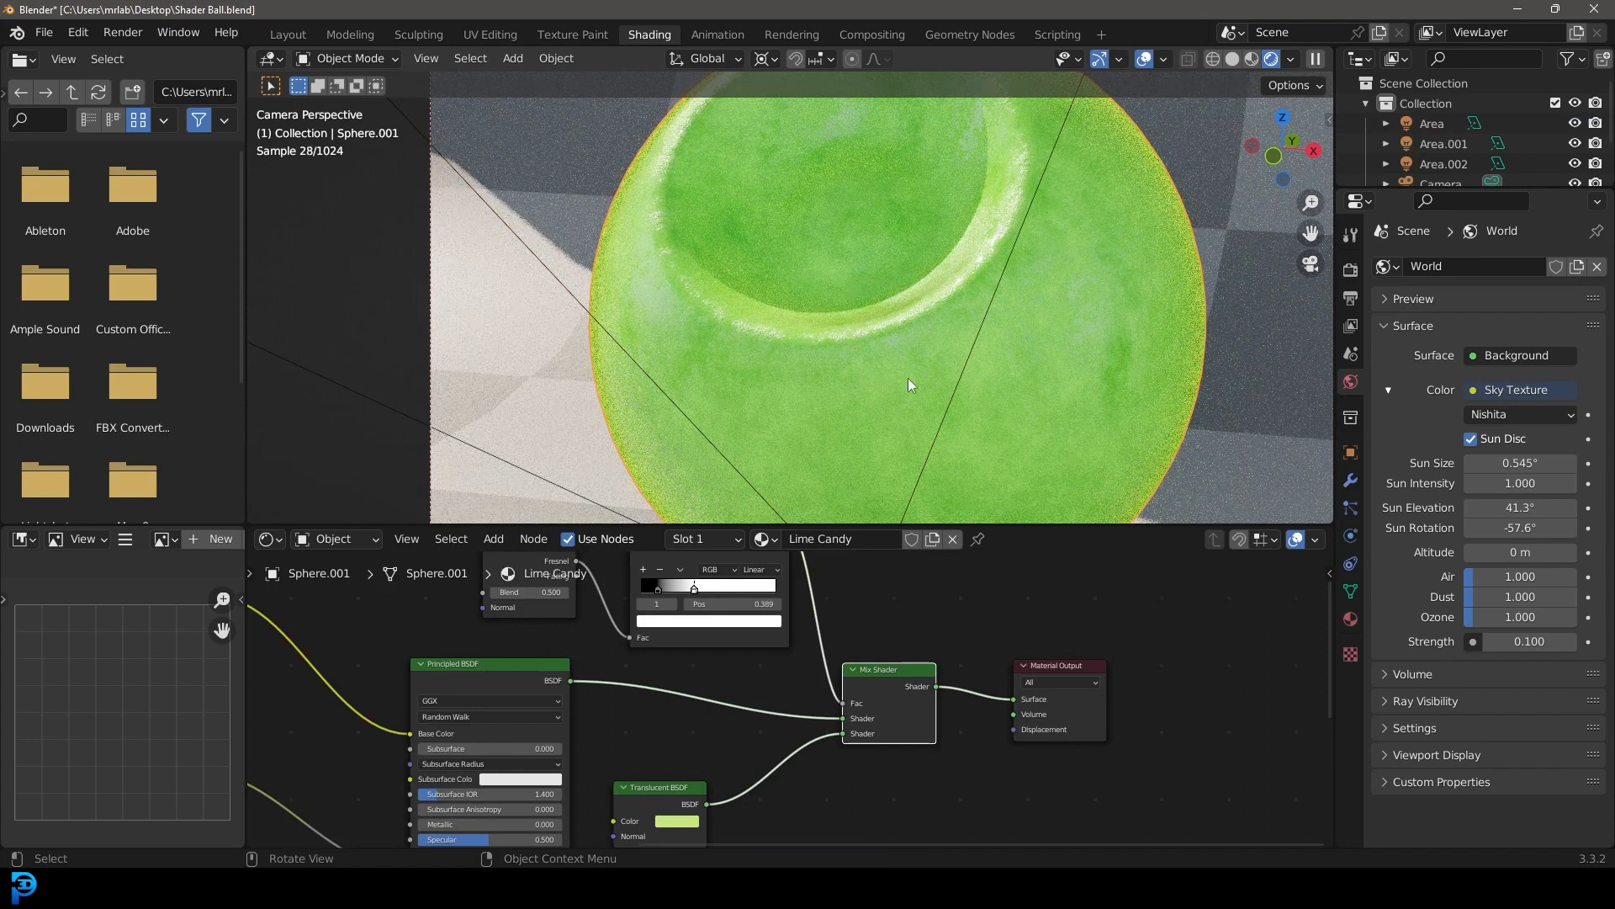